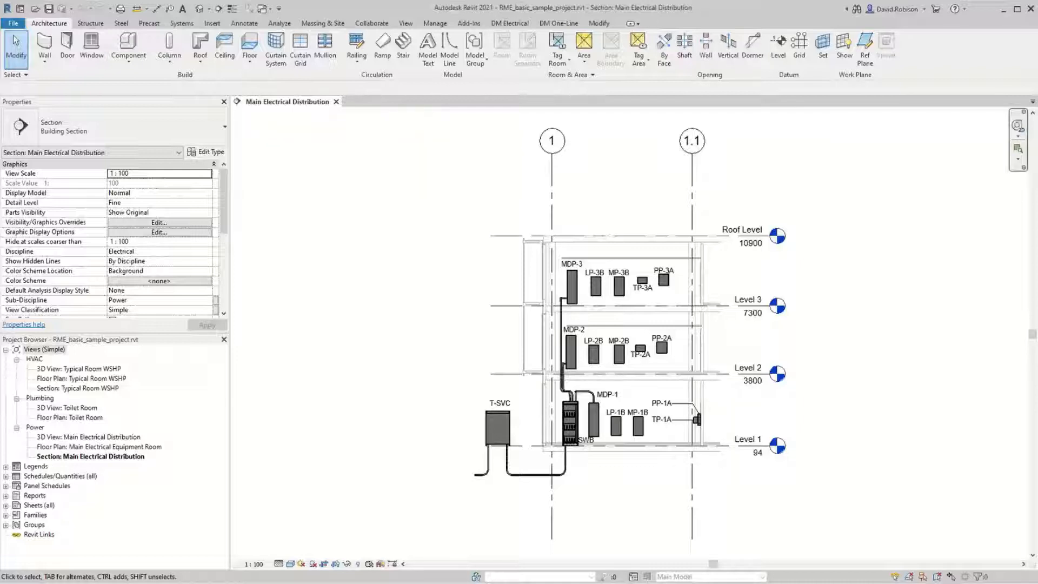
Step: Open the panel editor and give SWB a Breaker main disconnect with a bus size of 400
{"action": "left_click", "coordinate": [509, 23]}
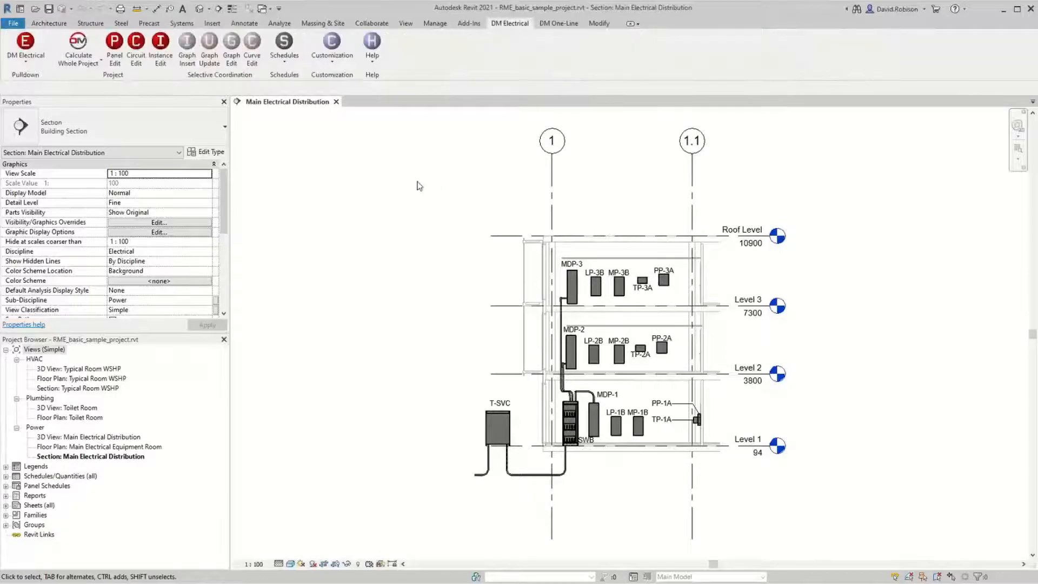
{"action": "left_click", "coordinate": [115, 58]}
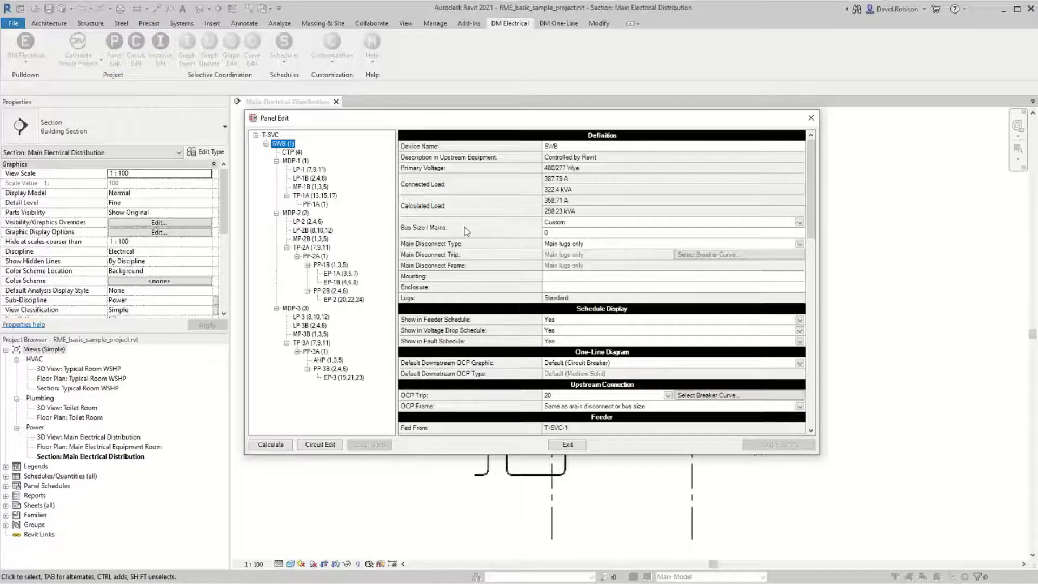
{"action": "left_click", "coordinate": [613, 245]}
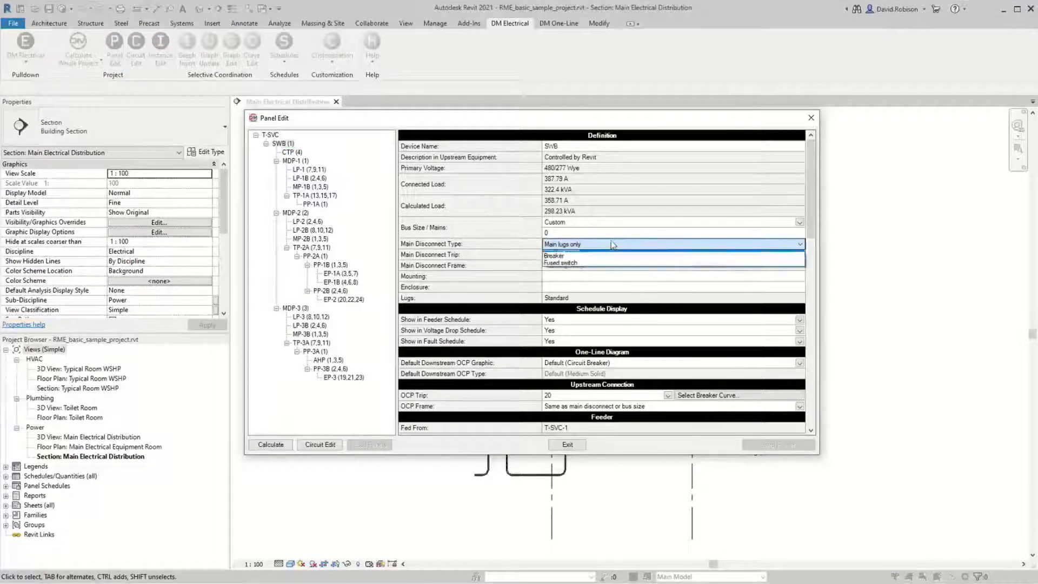
{"action": "left_click", "coordinate": [576, 262]}
{"action": "left_click", "coordinate": [571, 224]}
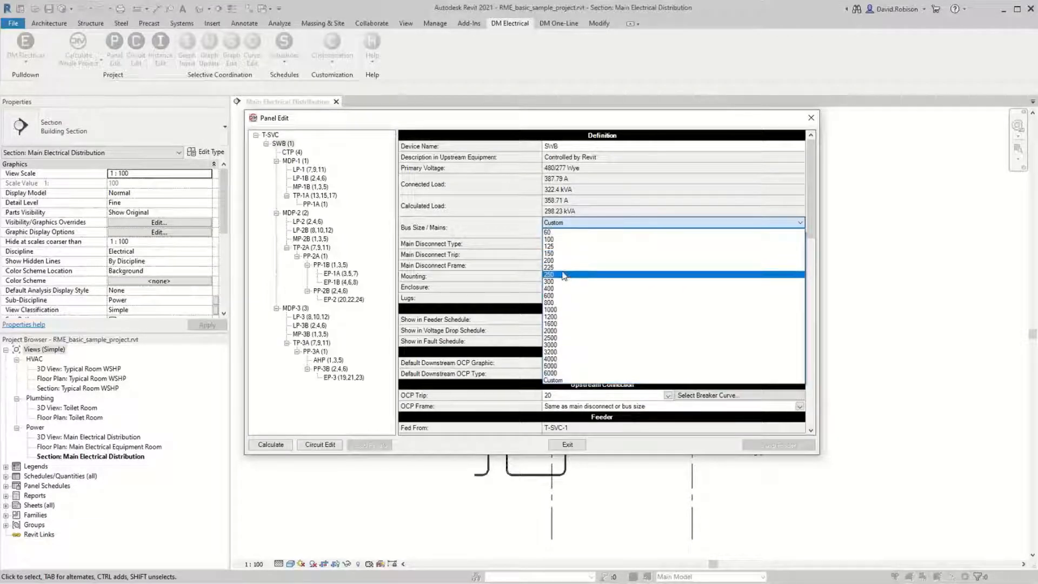
{"action": "left_click", "coordinate": [561, 289]}
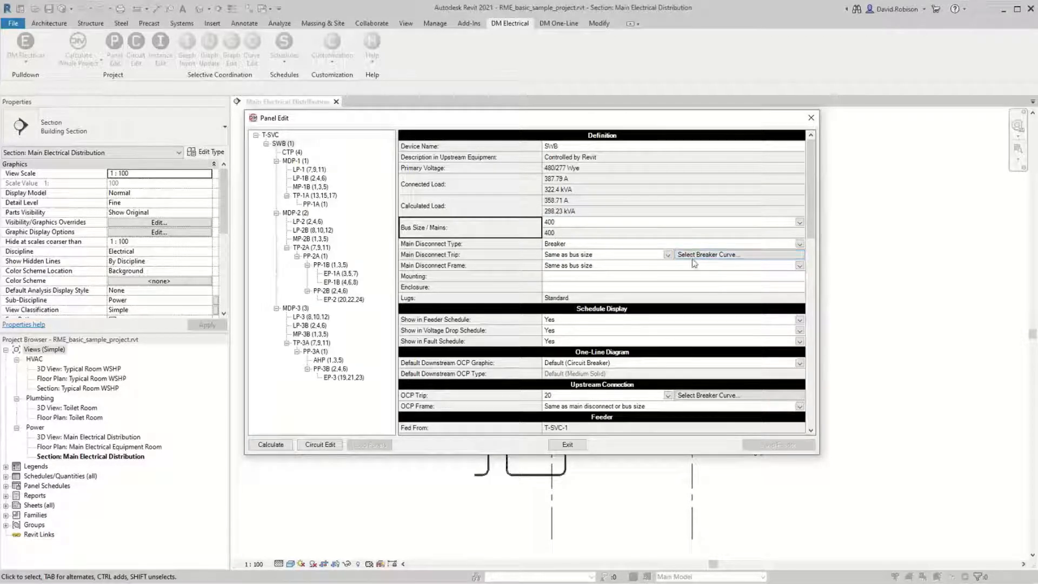
Step: Set SWB's upstream OCP trip to match its main disconnect or bus size, and try to select its upstream breaker curve
{"action": "scroll", "coordinate": [670, 270], "scroll_direction": "down", "scroll_amount": 2}
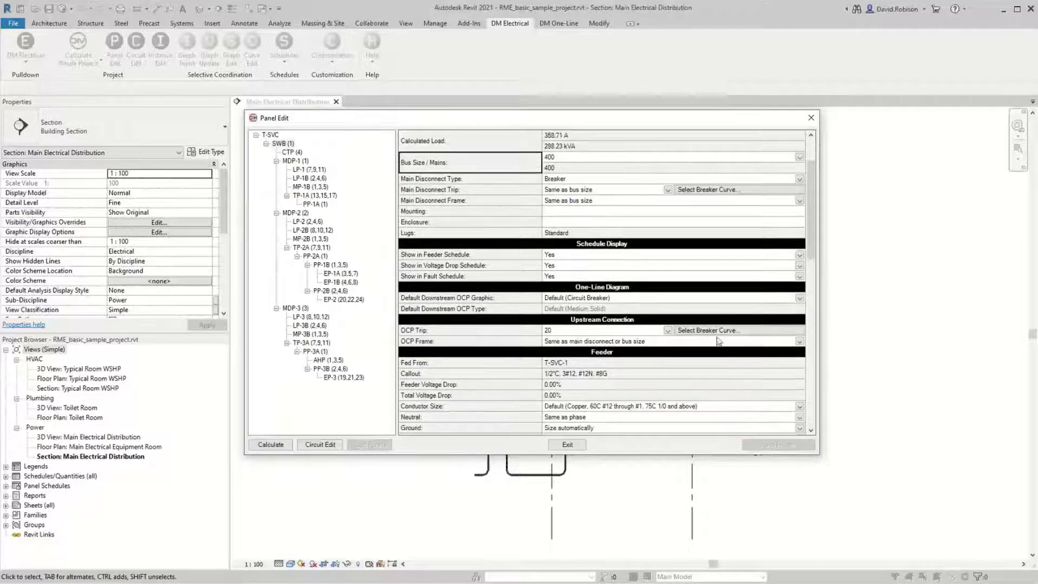
{"action": "left_click", "coordinate": [595, 331]}
{"action": "scroll", "coordinate": [593, 332], "scroll_direction": "up", "scroll_amount": 4}
{"action": "left_click", "coordinate": [593, 332]}
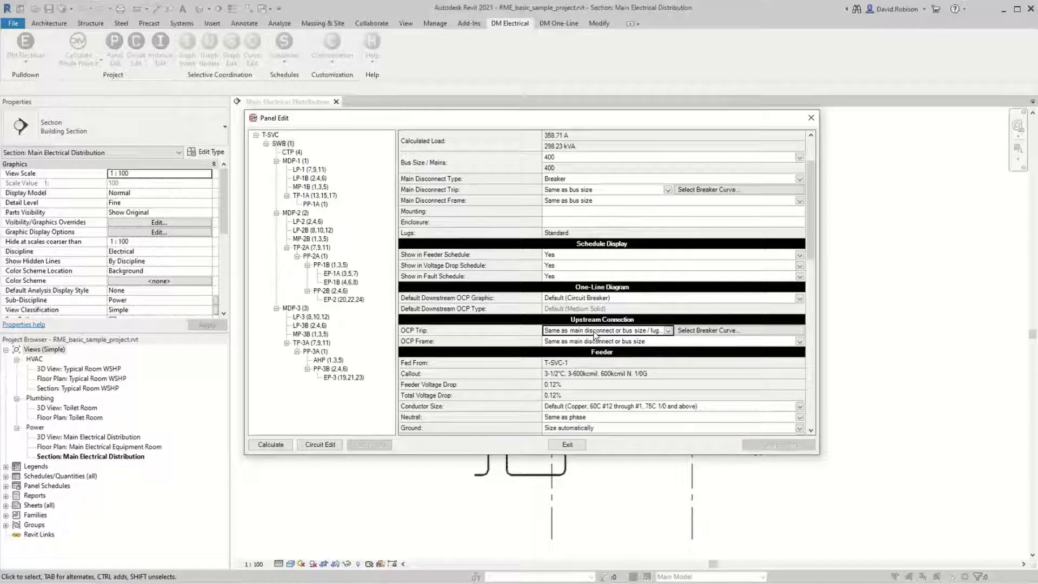
{"action": "left_click", "coordinate": [706, 331]}
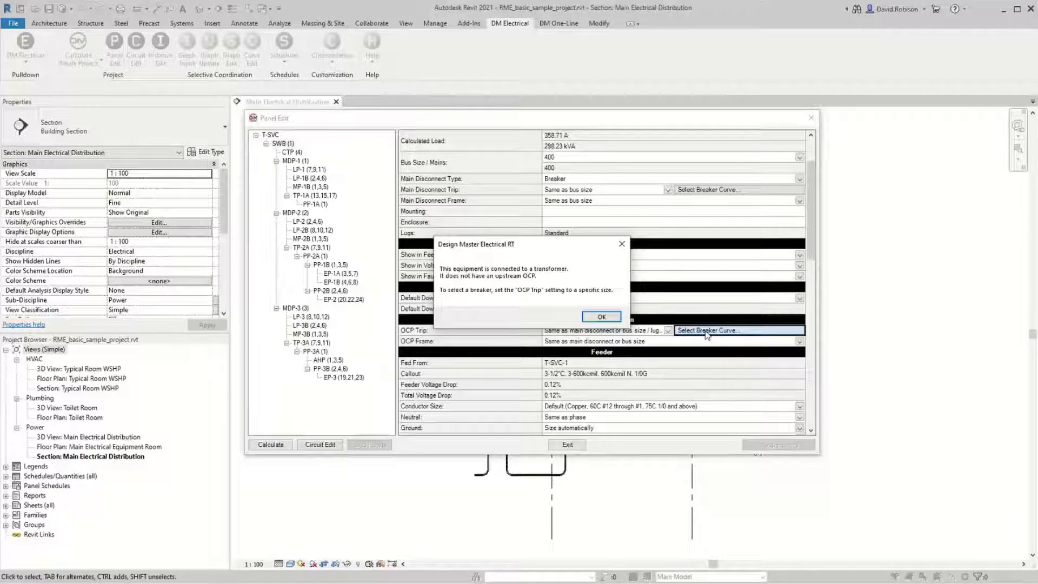
{"action": "left_click", "coordinate": [601, 316]}
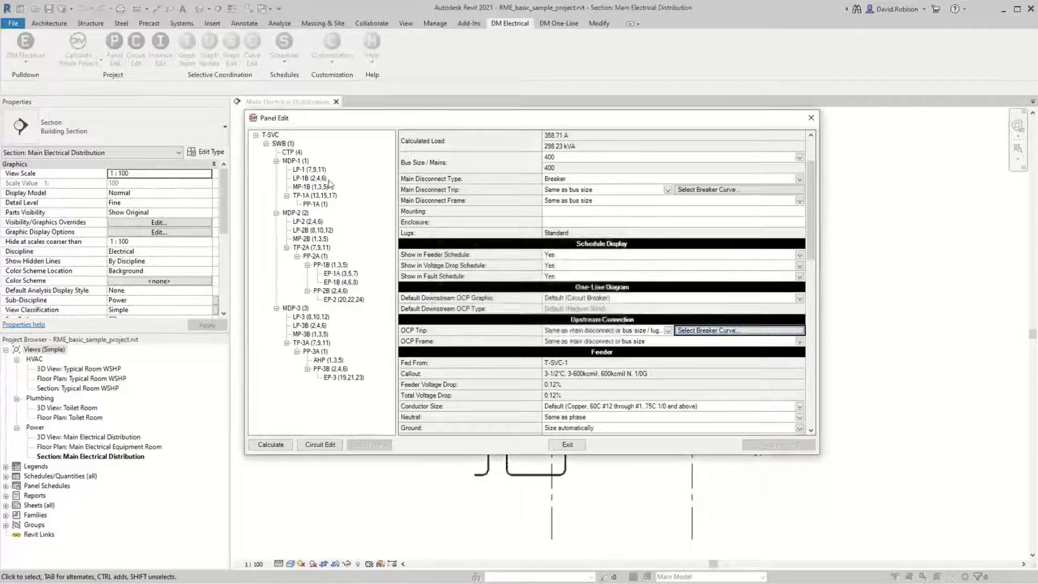
Step: Set MDP-1's bus size to 200 and its upstream OCP trip to match the main disconnect or bus size
{"action": "left_click", "coordinate": [297, 162]}
{"action": "left_click", "coordinate": [562, 325]}
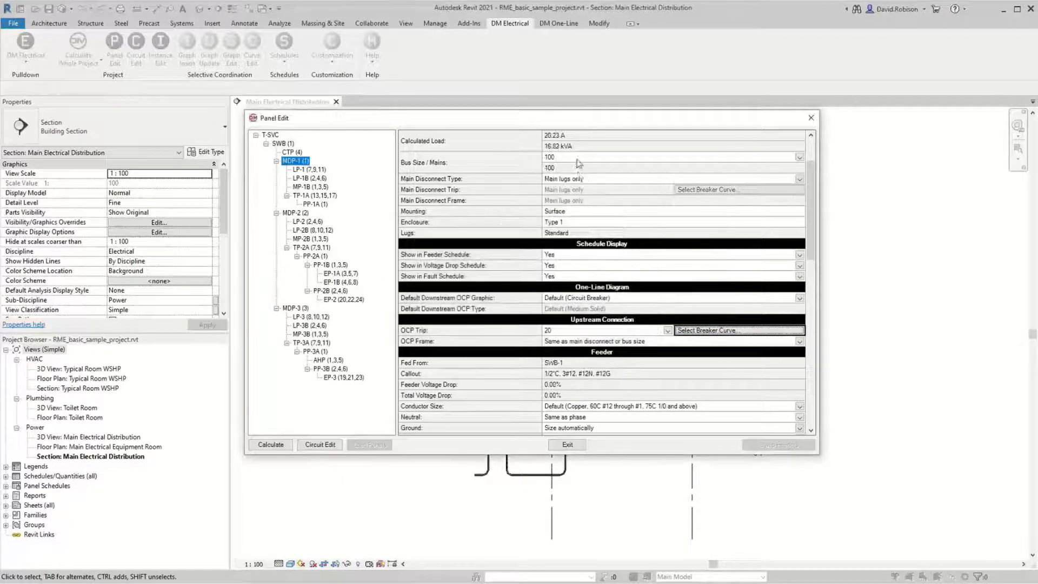
{"action": "left_click", "coordinate": [590, 330]}
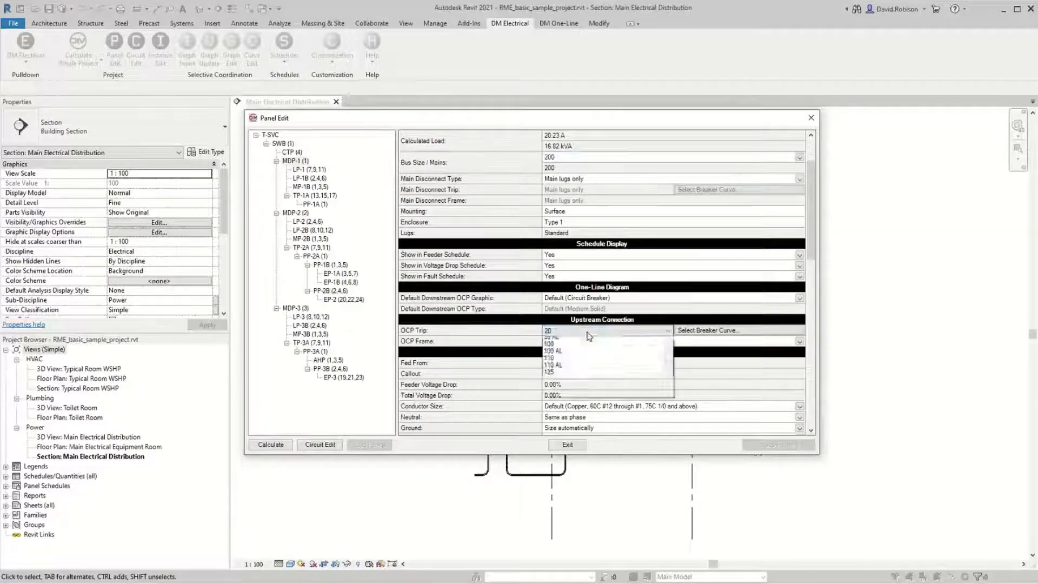
{"action": "scroll", "coordinate": [589, 346], "scroll_direction": "up", "scroll_amount": 5}
{"action": "left_click", "coordinate": [589, 335]}
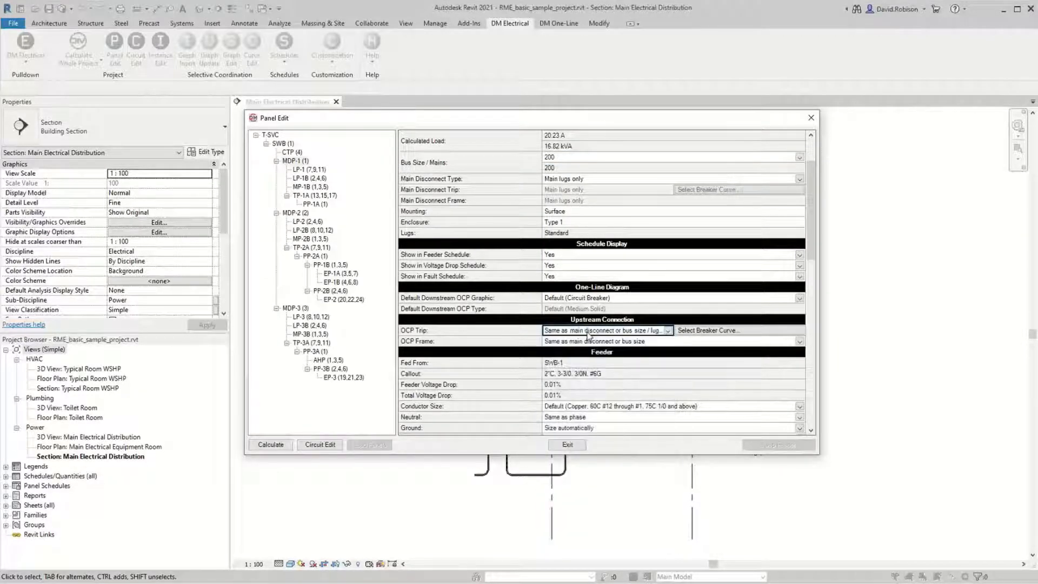
{"action": "left_click", "coordinate": [480, 308]}
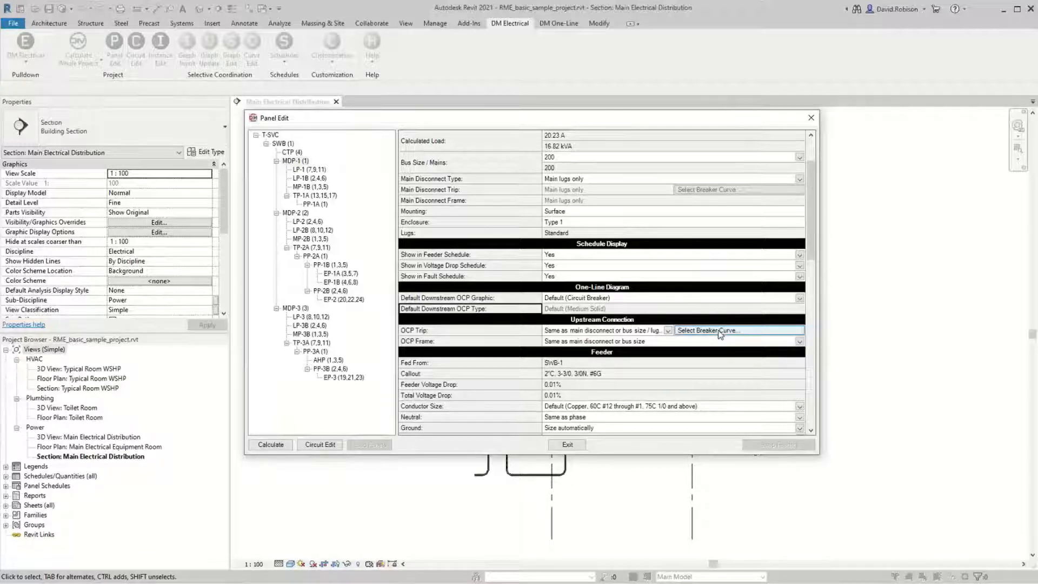
Step: Review the Siemens overcurrent devices and settings offered for the MDP-1 feeder's breaker curve, and leave the panel editor without choosing one
{"action": "left_click", "coordinate": [720, 334]}
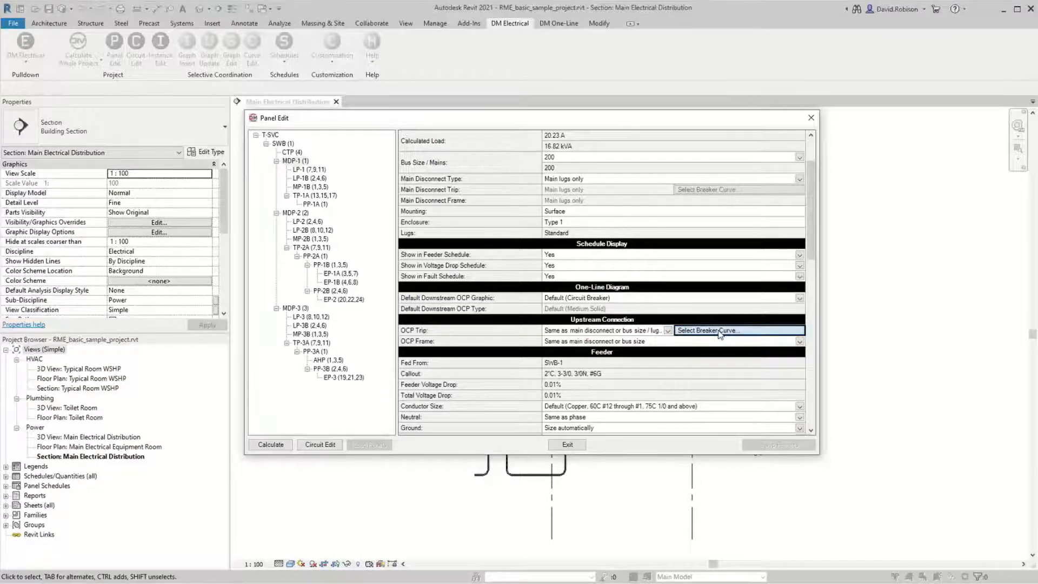
{"action": "left_click_drag", "start_coordinate": [857, 146], "coordinate": [428, 145]}
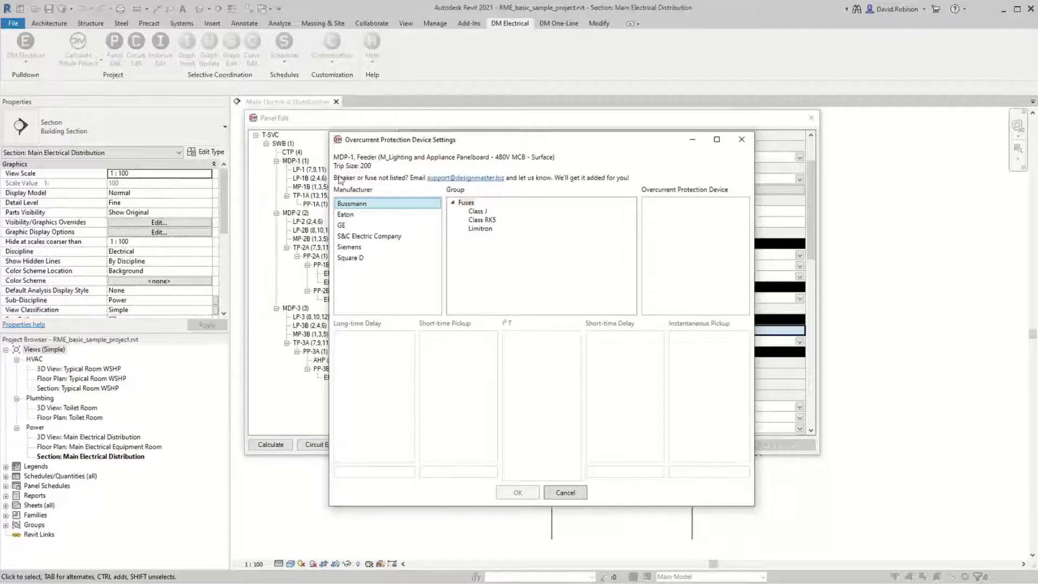
{"action": "left_click", "coordinate": [391, 248]}
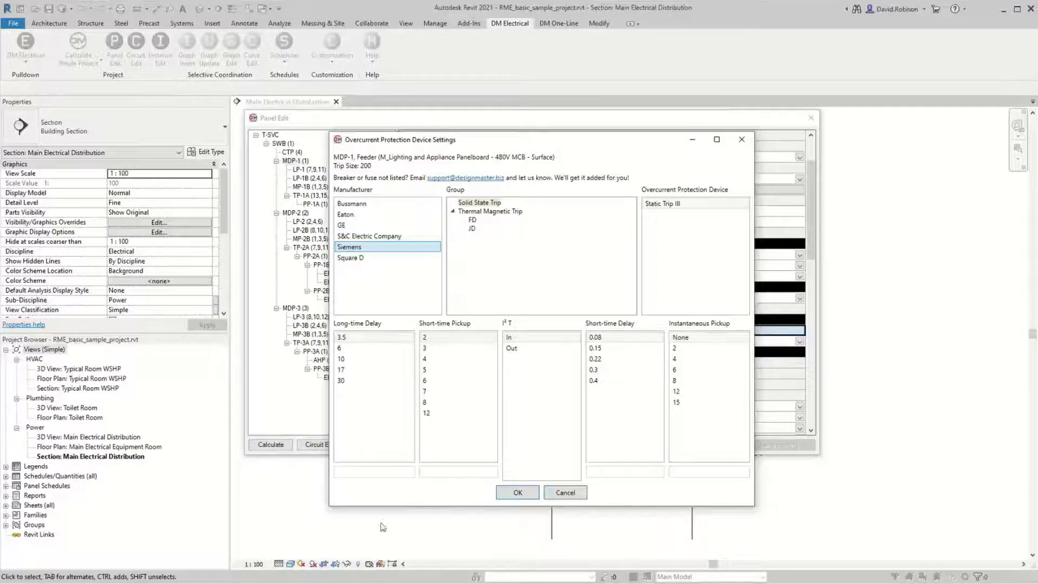
{"action": "left_click", "coordinate": [557, 492]}
{"action": "left_click", "coordinate": [567, 444]}
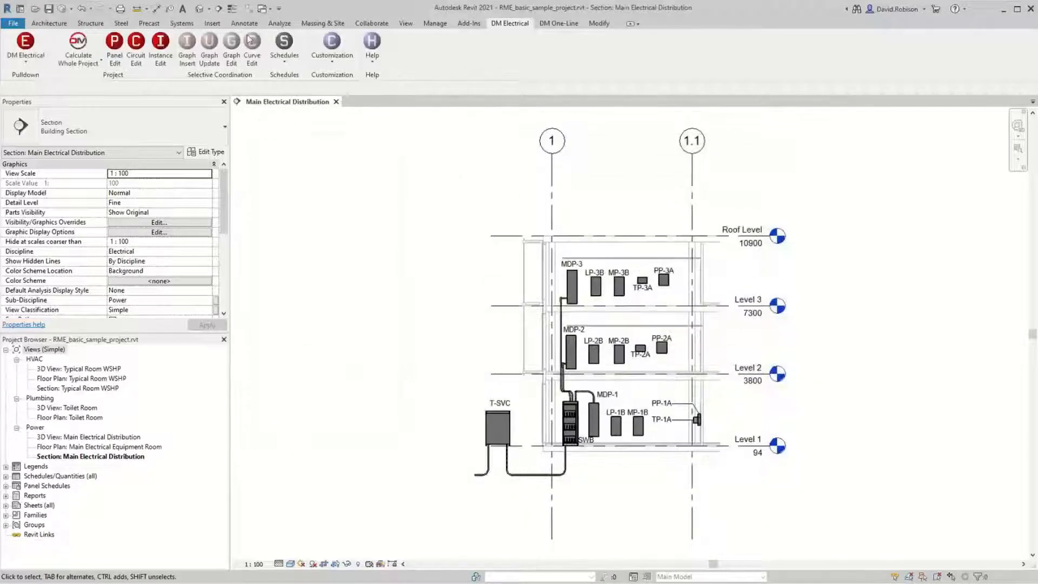
Step: Open the default 3D view and create a new drafting view
{"action": "left_click", "coordinate": [201, 9]}
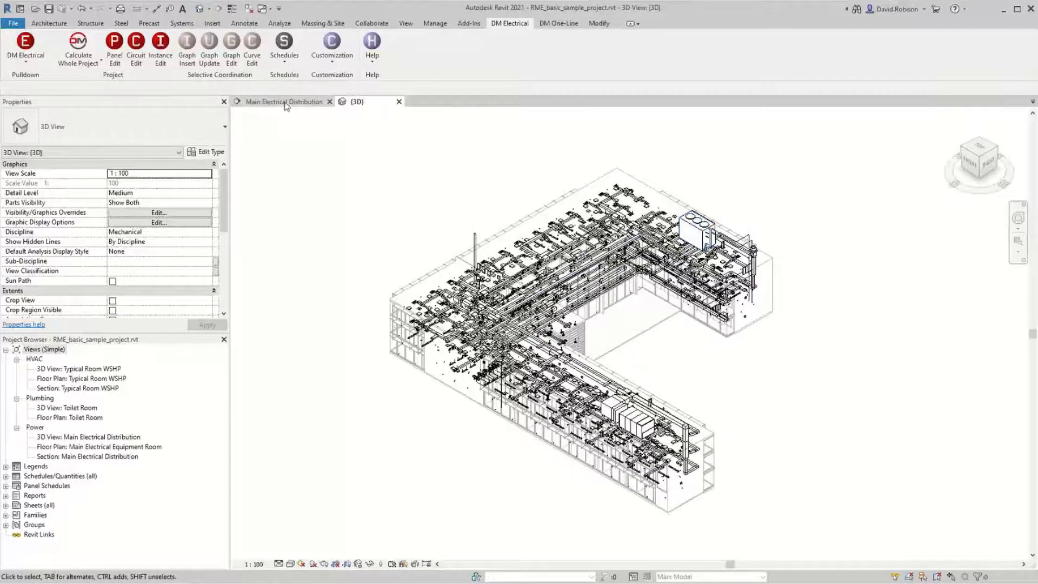
{"action": "left_click", "coordinate": [160, 57]}
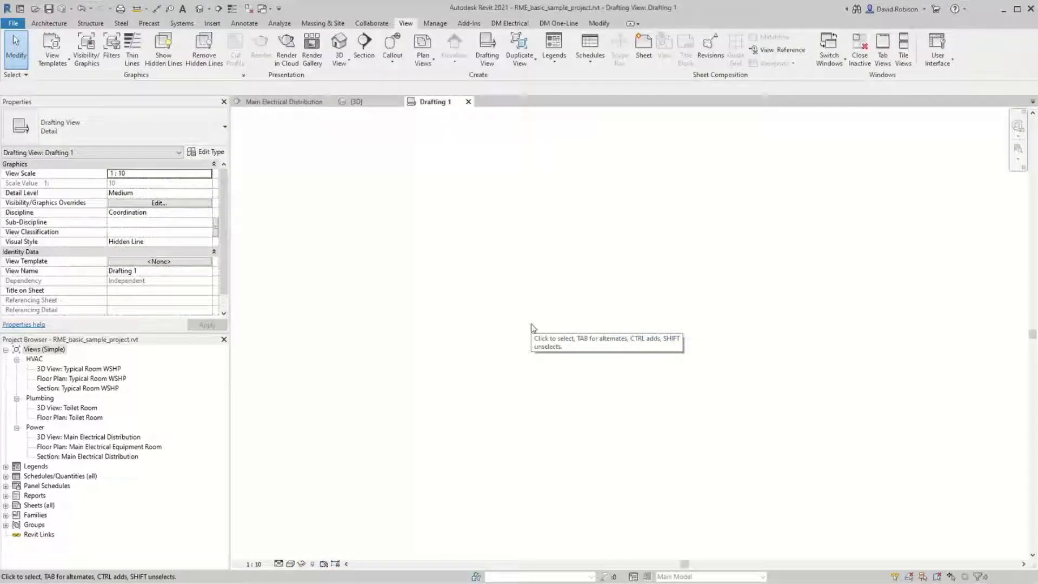
{"action": "left_click", "coordinate": [553, 24]}
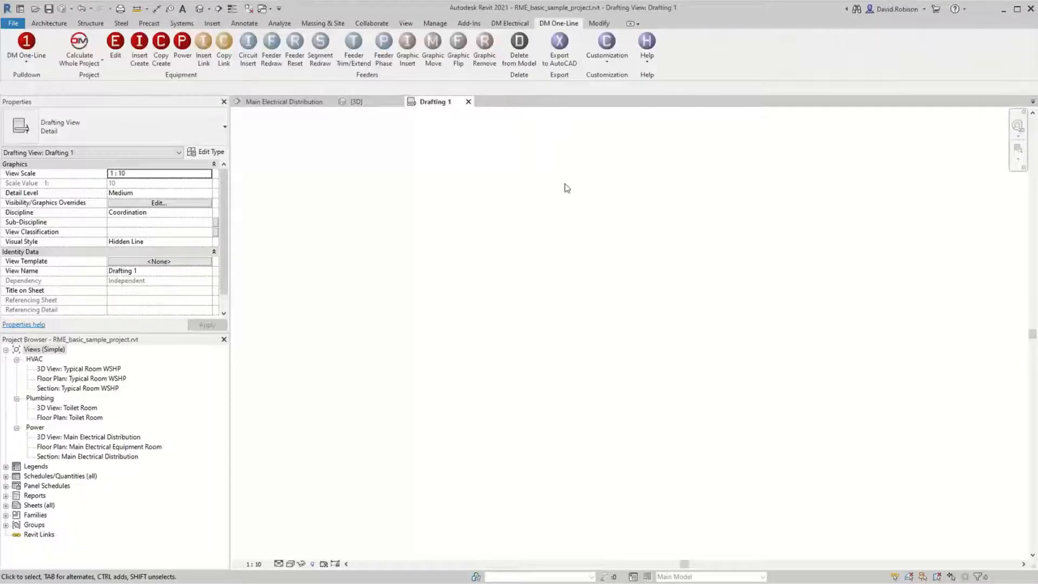
Step: Insert a selective coordination graph containing the MDP-1 feeder curve in the drafting view
{"action": "left_click", "coordinate": [509, 24]}
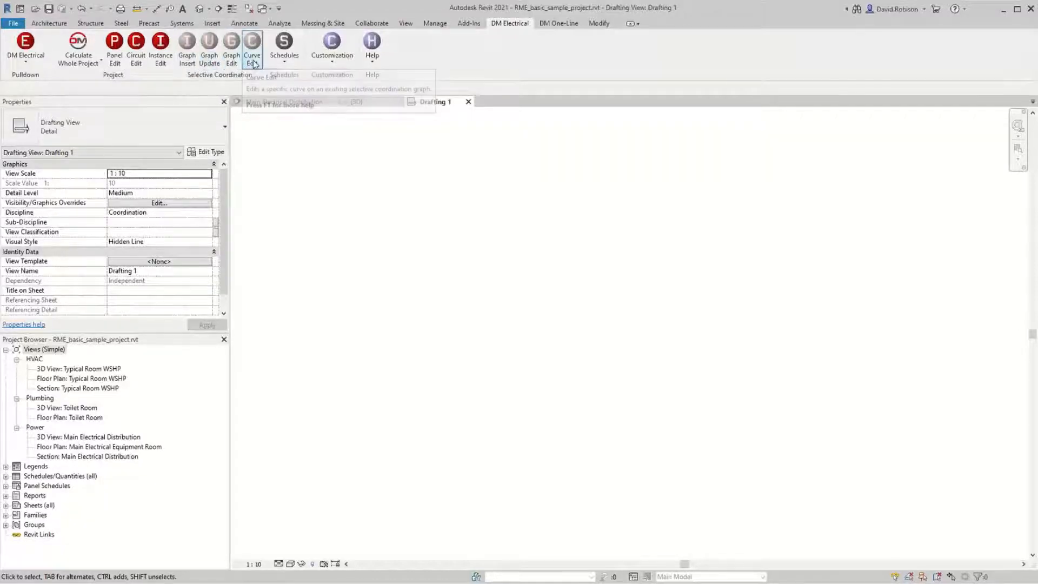
{"action": "left_click", "coordinate": [188, 59]}
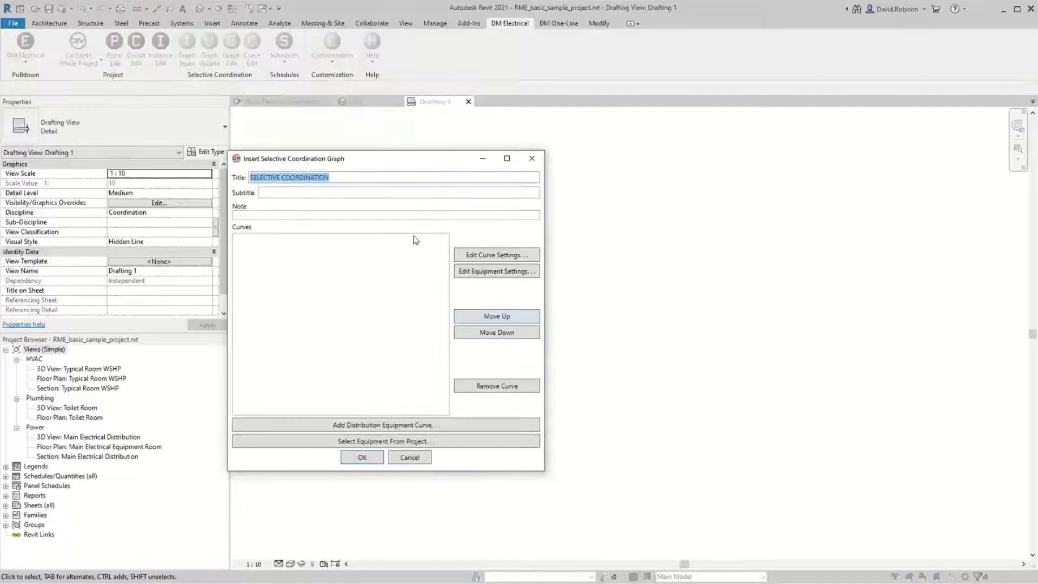
{"action": "left_click", "coordinate": [411, 426]}
{"action": "left_click", "coordinate": [493, 189]}
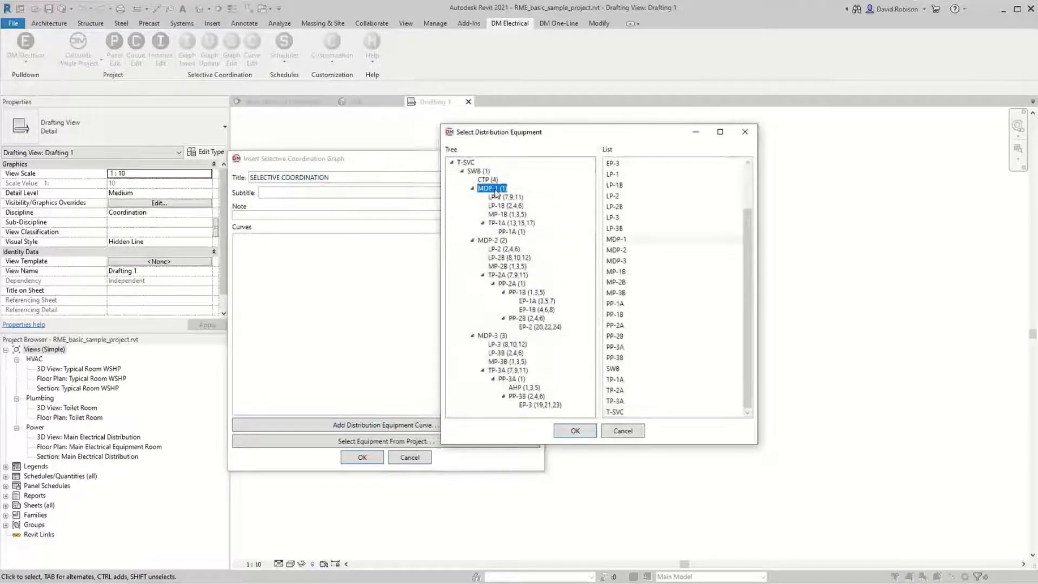
{"action": "left_click", "coordinate": [581, 429]}
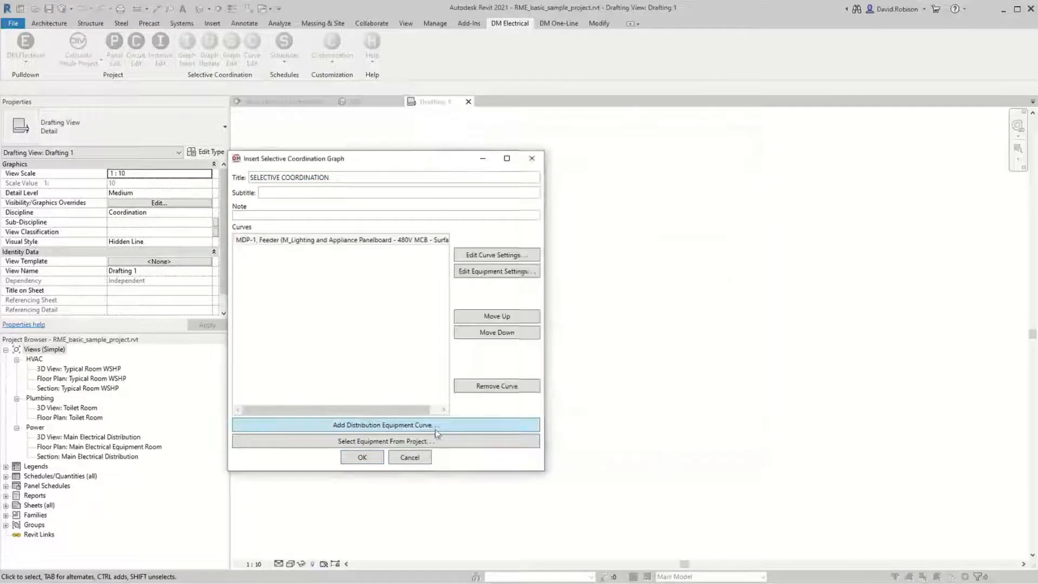
{"action": "left_click", "coordinate": [362, 457]}
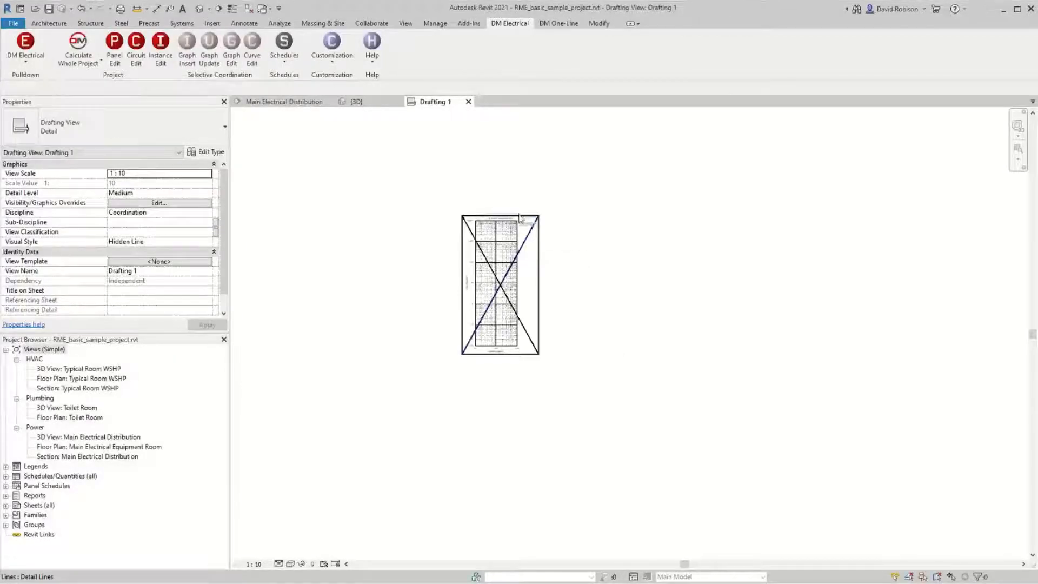
Step: Assign the MDP-1 feeder curve on the graph an Eaton molded case FD-Frame ED breaker, 2, 3, & 4-Pole, with Fixed instantaneous pickup
{"action": "scroll", "coordinate": [465, 257], "scroll_direction": "up", "scroll_amount": 3}
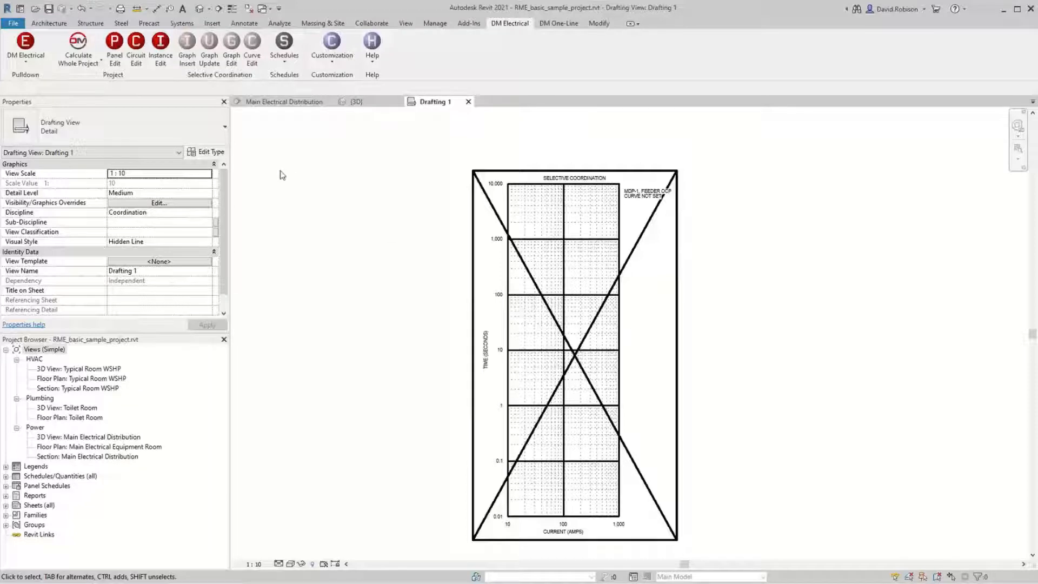
{"action": "left_click", "coordinate": [252, 48]}
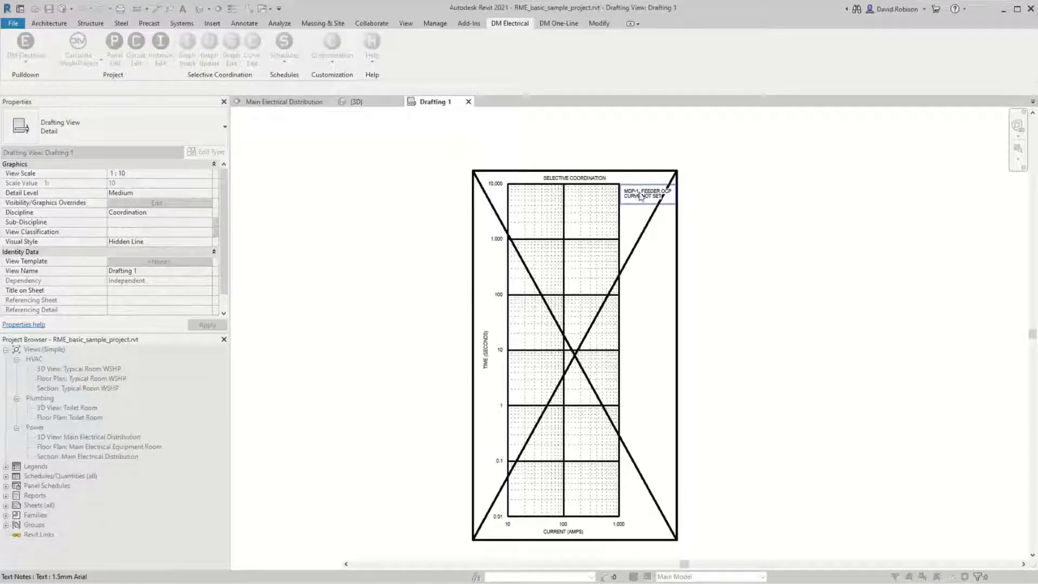
{"action": "left_click", "coordinate": [641, 196]}
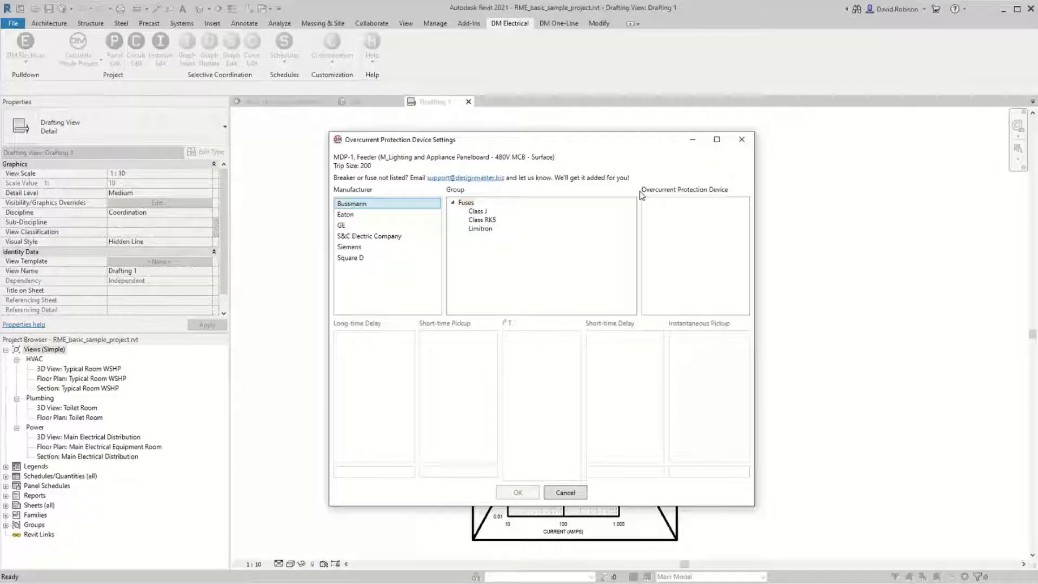
{"action": "left_click", "coordinate": [353, 217]}
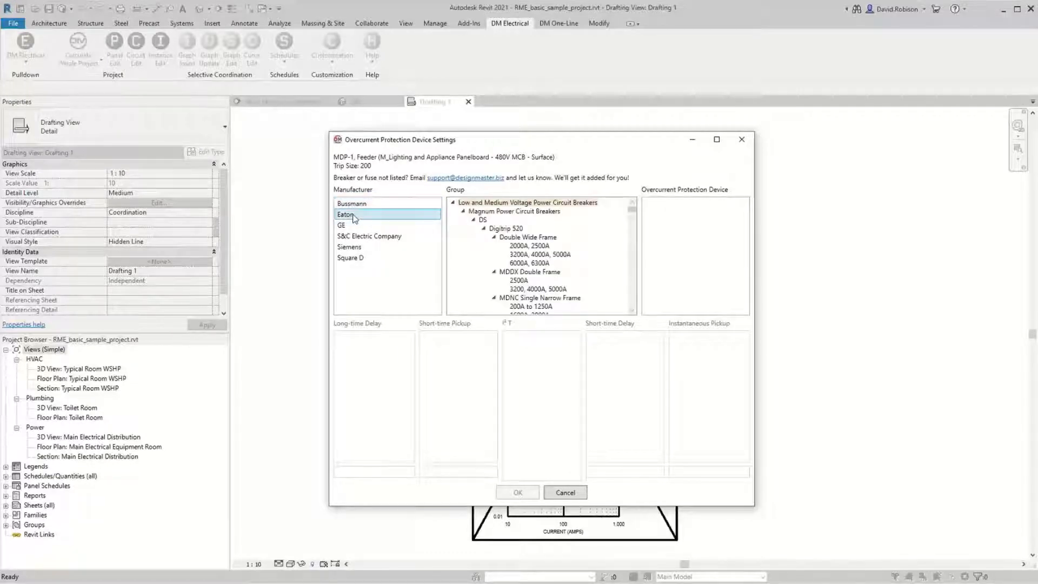
{"action": "left_click", "coordinate": [452, 202]}
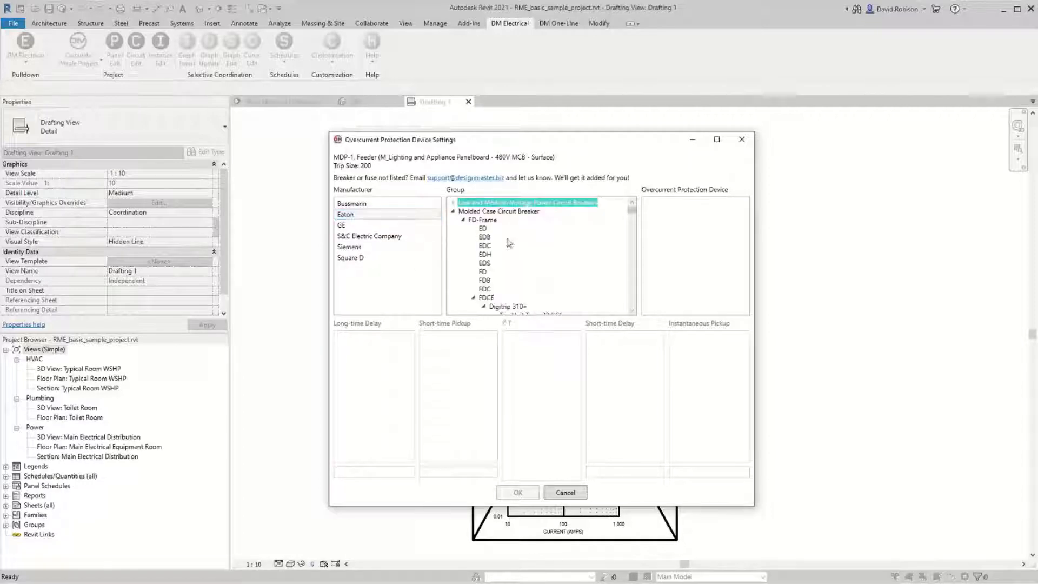
{"action": "left_click", "coordinate": [483, 229]}
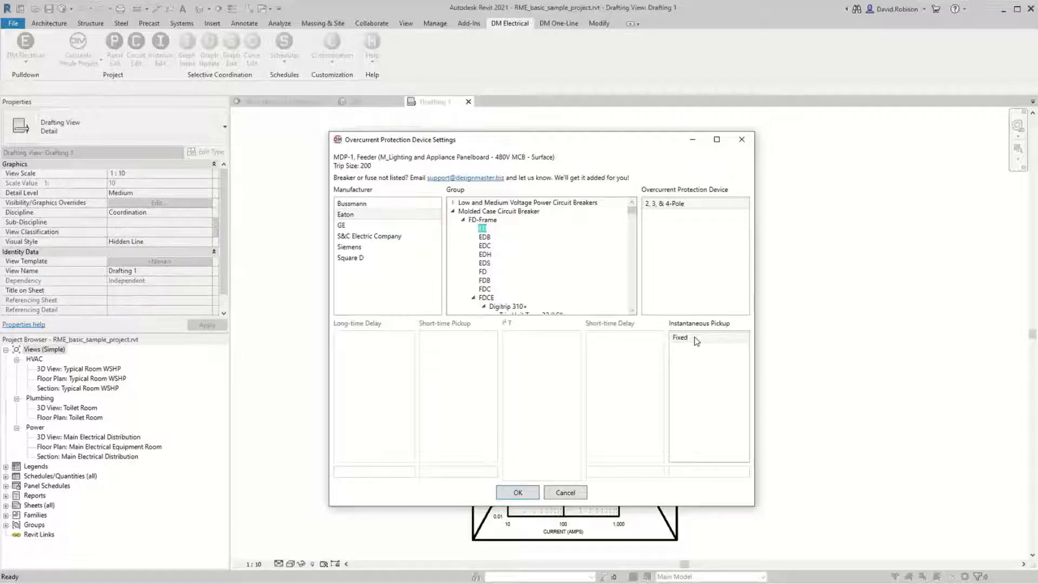
{"action": "left_click", "coordinate": [516, 495]}
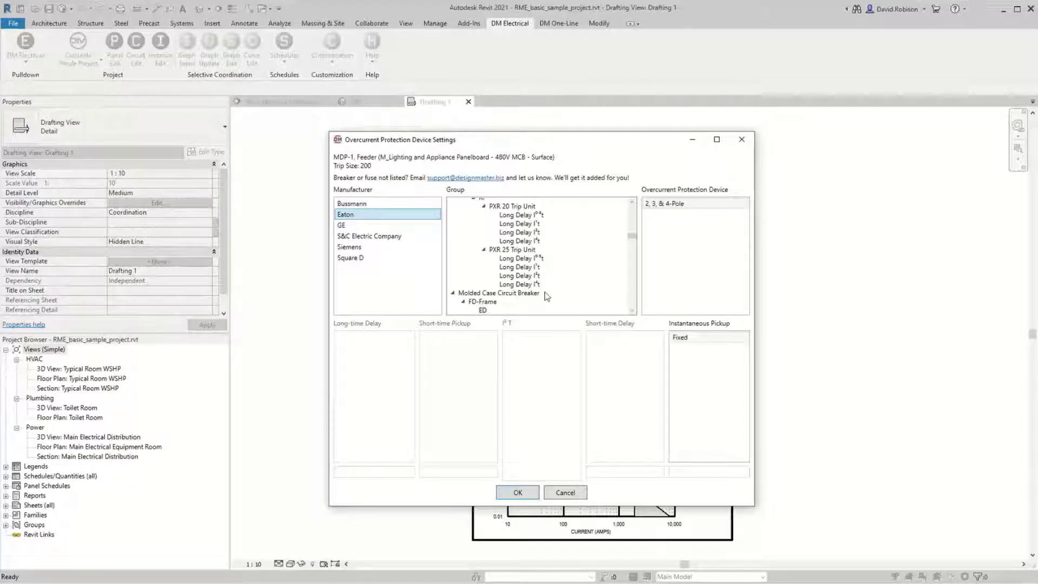
Step: Change the MDP-1 feeder curve to Eaton's molded case JD-Frame breaker, type JDB, JD, HJD, with 5X instantaneous pickup
{"action": "scroll", "coordinate": [516, 290], "scroll_direction": "down", "scroll_amount": 3}
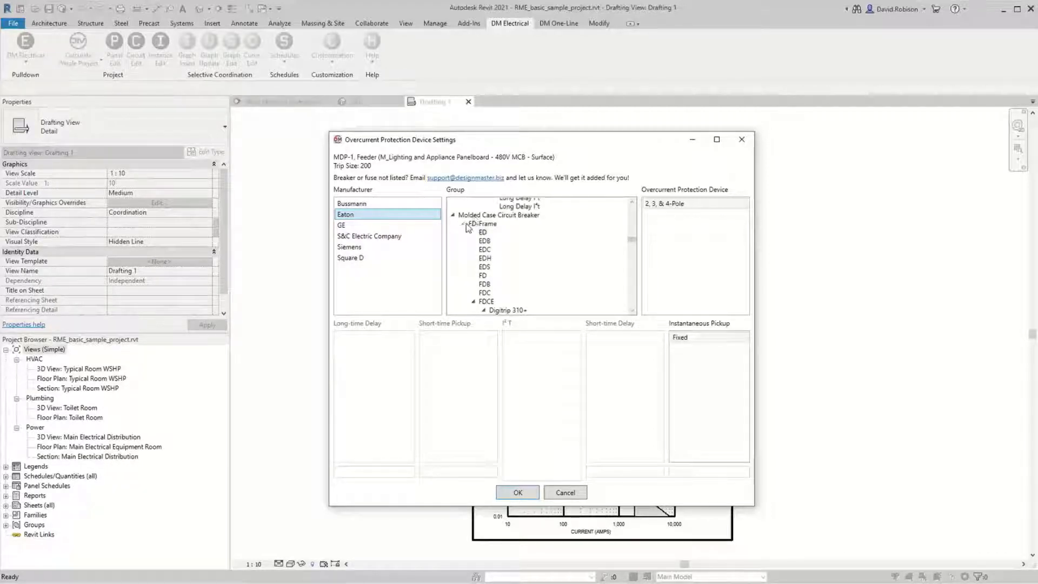
{"action": "left_click", "coordinate": [463, 223]}
{"action": "left_click", "coordinate": [481, 231]}
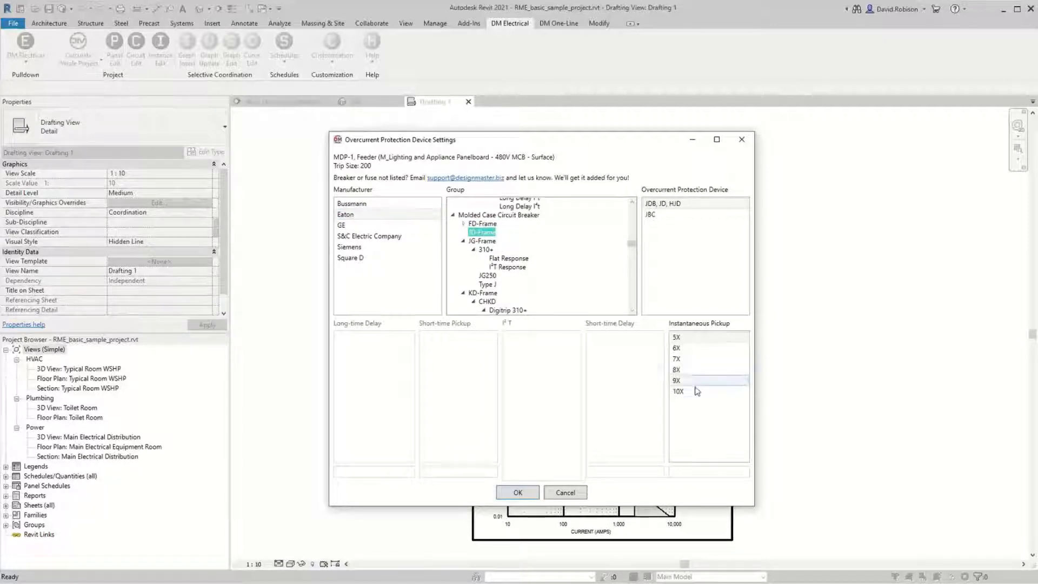
{"action": "left_click", "coordinate": [518, 492]}
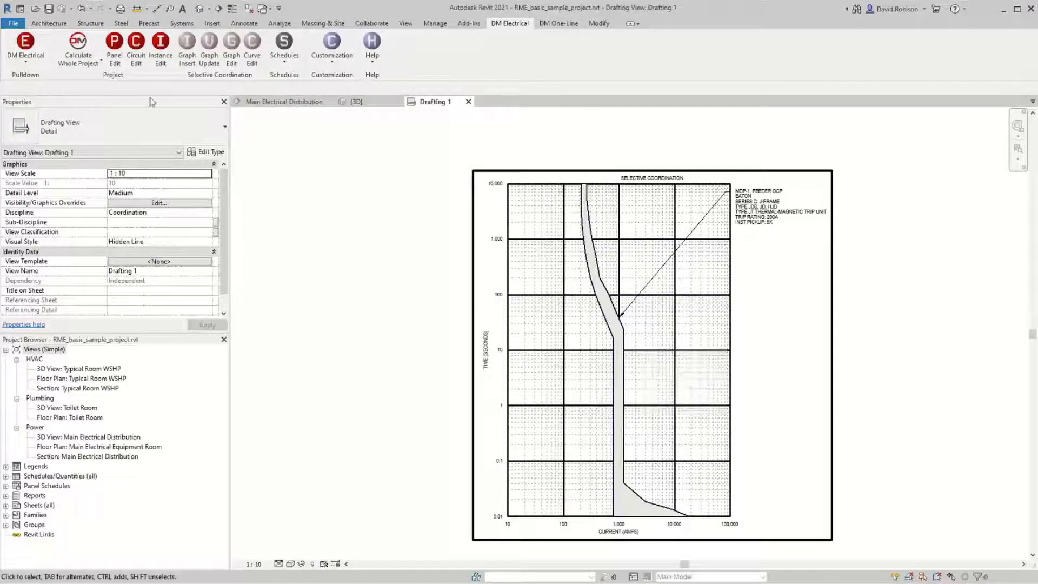
Step: Set the Eaton JD-Frame breaker's instantaneous pickup on the MDP-1 feeder curve to 10X
{"action": "left_click", "coordinate": [758, 218]}
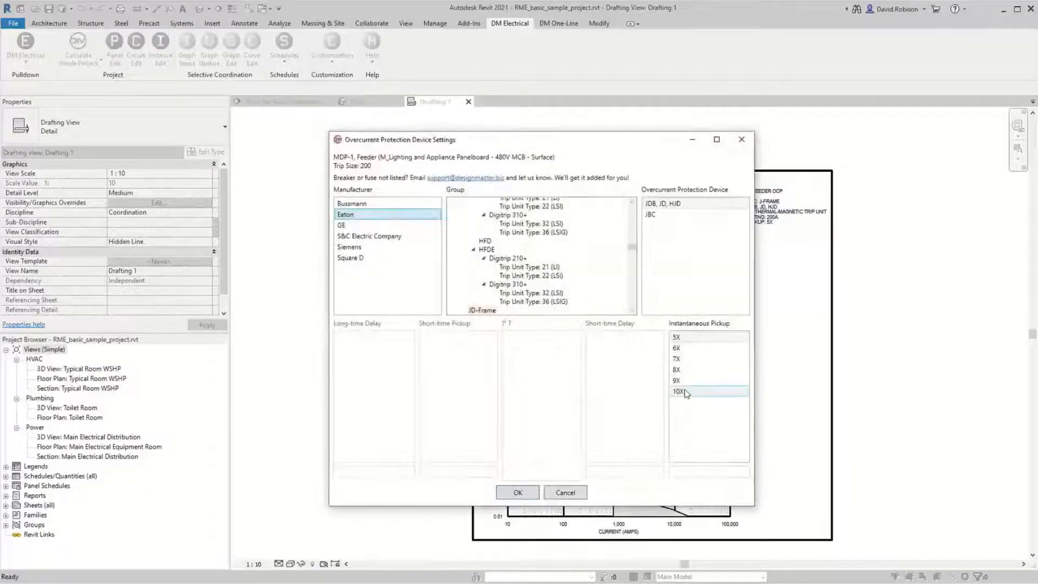
{"action": "left_click", "coordinate": [686, 391]}
{"action": "left_click", "coordinate": [518, 493]}
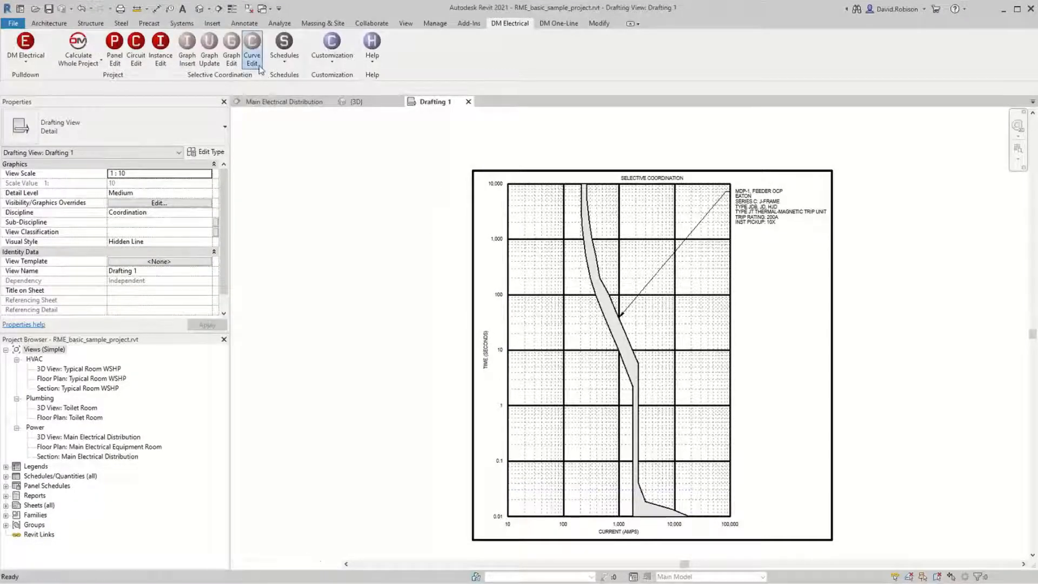
Step: Set the MDP-1 feeder curve's instantaneous pickup to 7X for the Eaton JD-Frame breaker
{"action": "left_click", "coordinate": [252, 52]}
{"action": "left_click", "coordinate": [749, 221]}
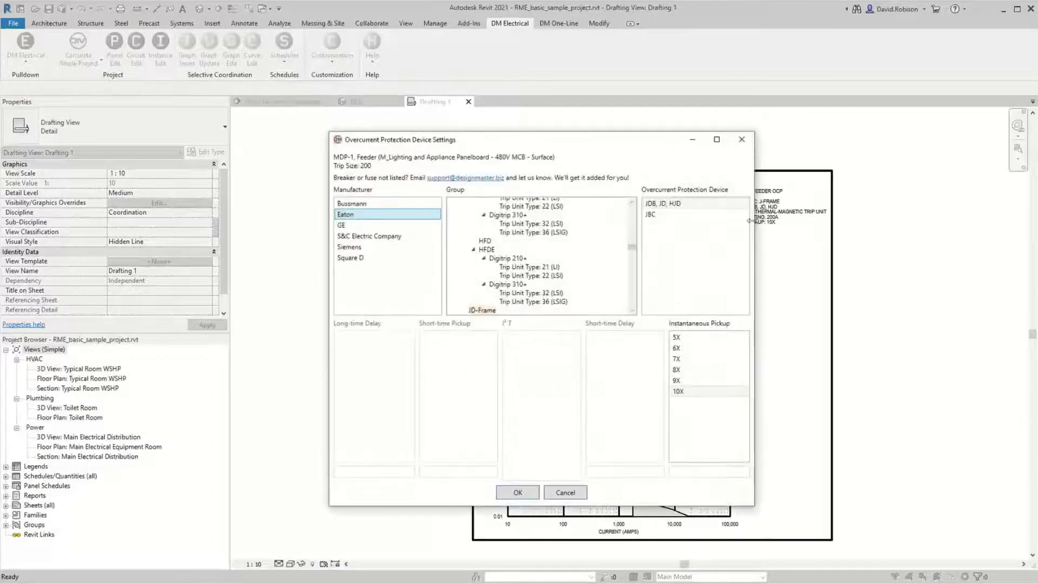
{"action": "left_click", "coordinate": [674, 370]}
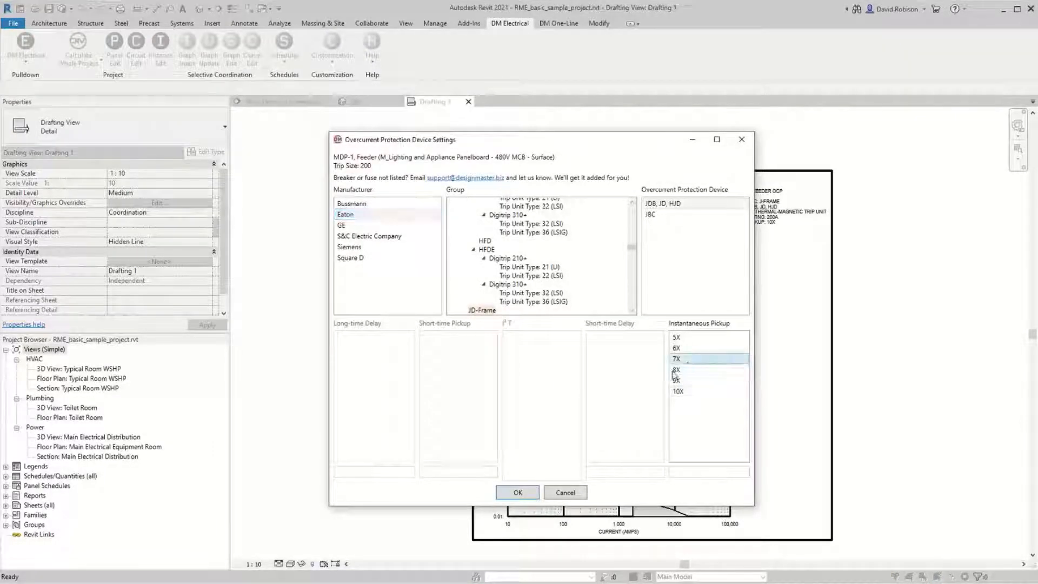
{"action": "left_click", "coordinate": [523, 493]}
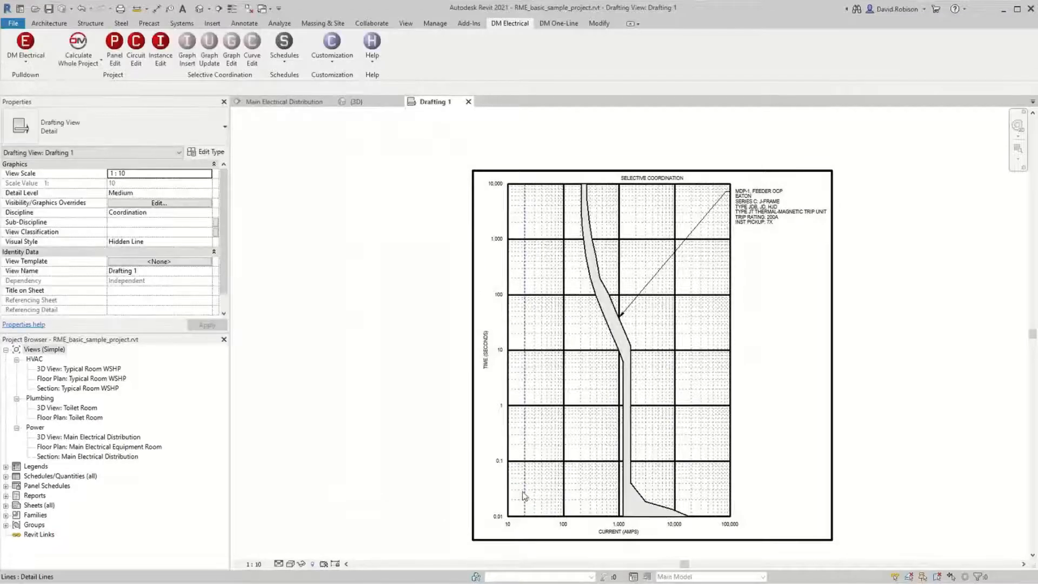
Step: Change the MDP-1 feeder curve to GE's insulated case Type SH breaker with MicroVersaTrip PM, 800A Frame and 200A Sensor
{"action": "left_click", "coordinate": [755, 204]}
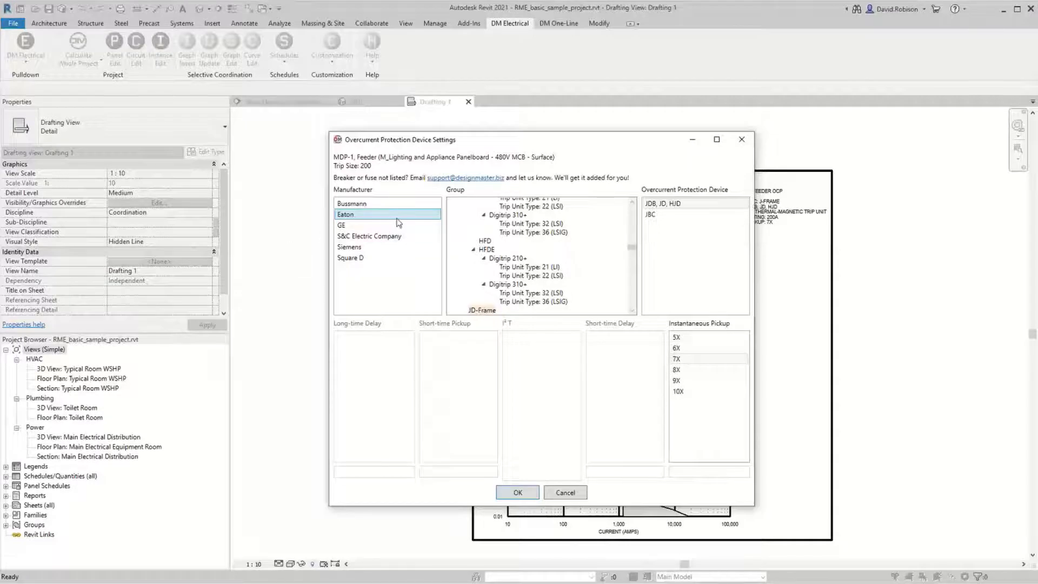
{"action": "left_click", "coordinate": [378, 227]}
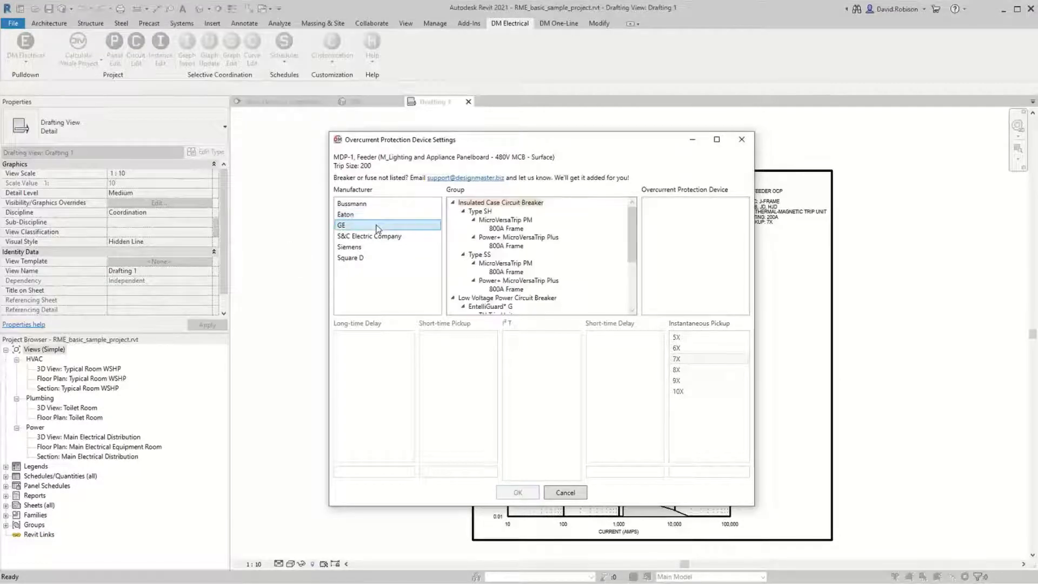
{"action": "left_click", "coordinate": [517, 229]}
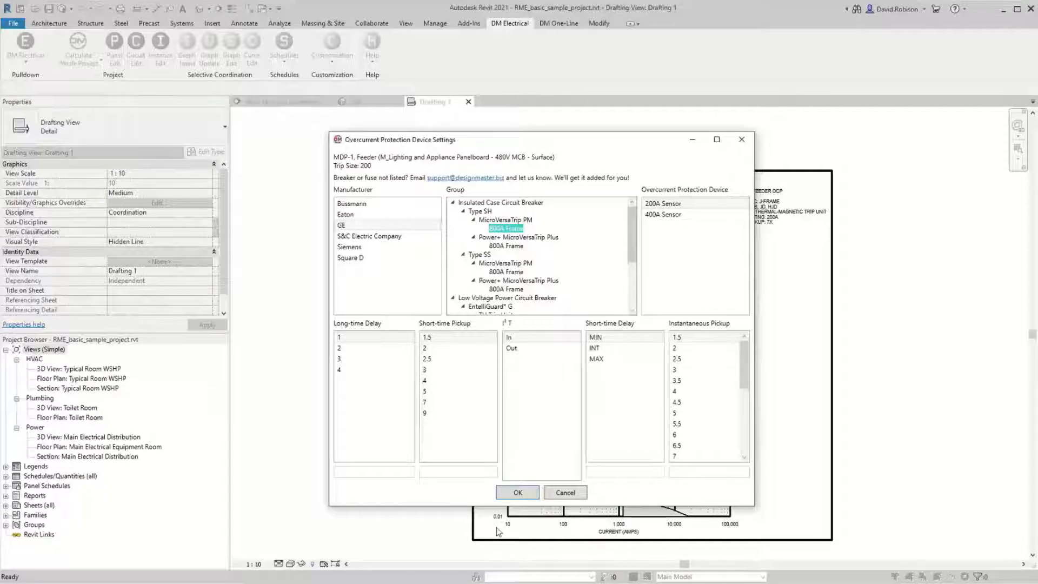
{"action": "left_click", "coordinate": [514, 495]}
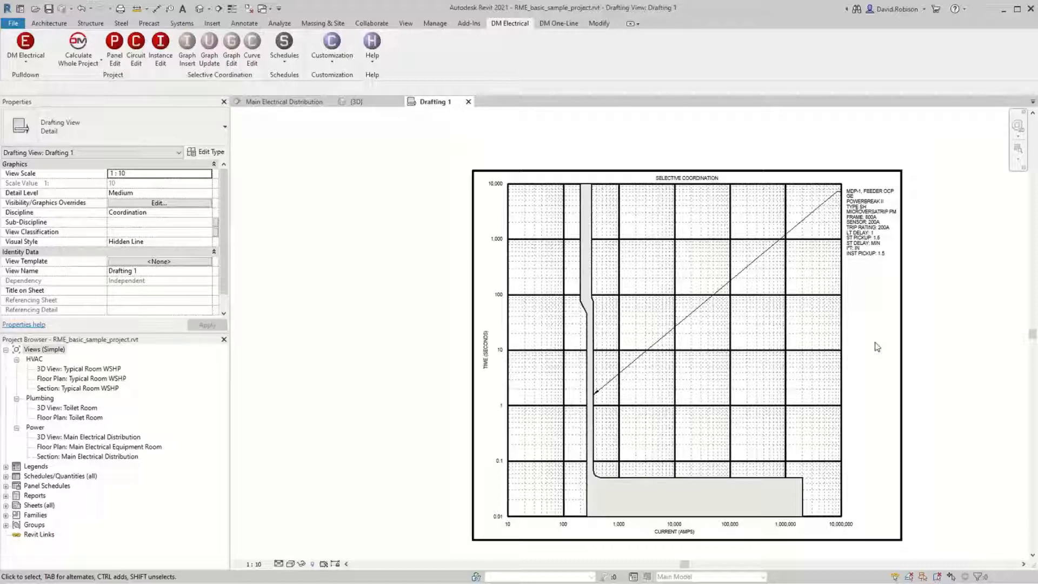
Step: Set the GE breaker's long-time delay to 3, short-time pickup to 4, short-time delay to MAX and instantaneous pickup to 12
{"action": "left_click", "coordinate": [253, 54]}
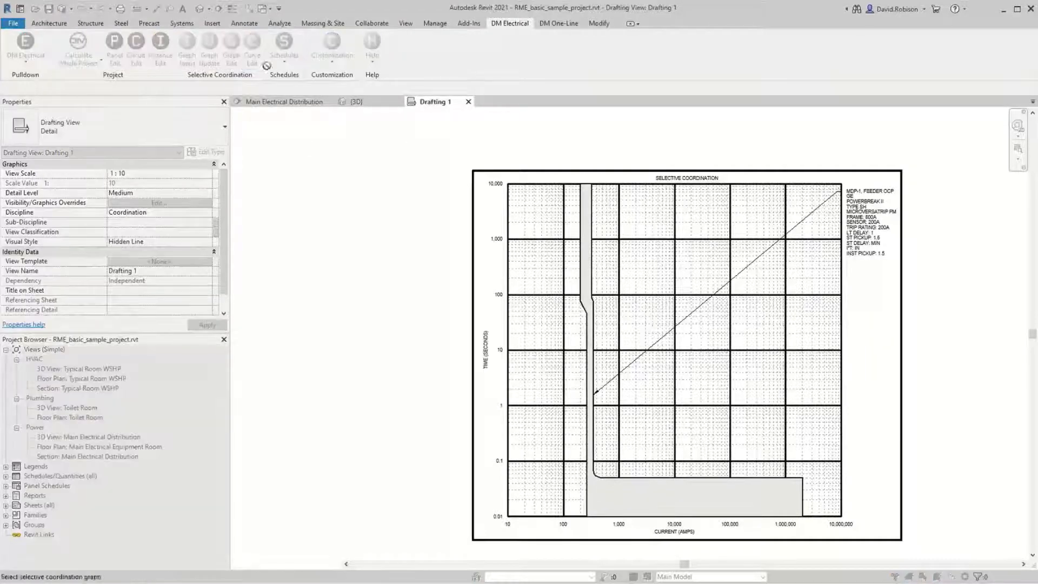
{"action": "left_click", "coordinate": [831, 397]}
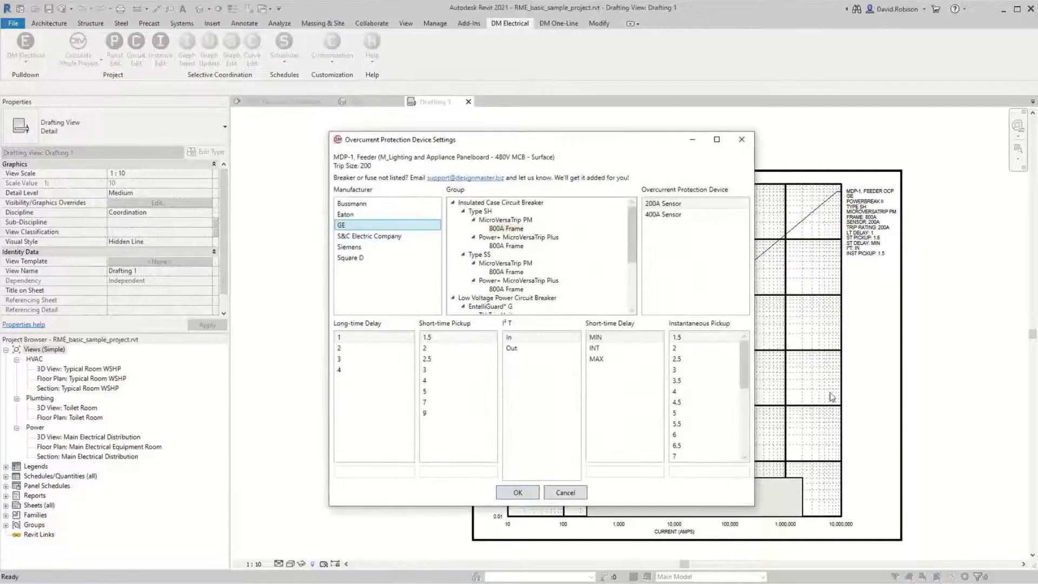
{"action": "left_click", "coordinate": [354, 359]}
{"action": "left_click", "coordinate": [448, 381]}
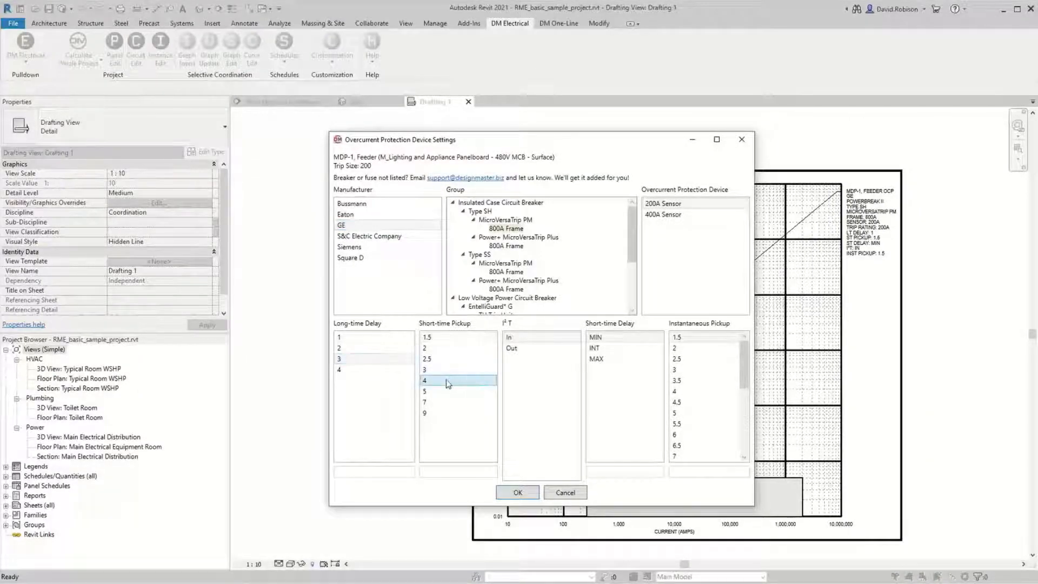
{"action": "left_click", "coordinate": [596, 359]}
{"action": "left_click_drag", "start_coordinate": [742, 368], "coordinate": [743, 434]}
{"action": "left_click", "coordinate": [675, 391]}
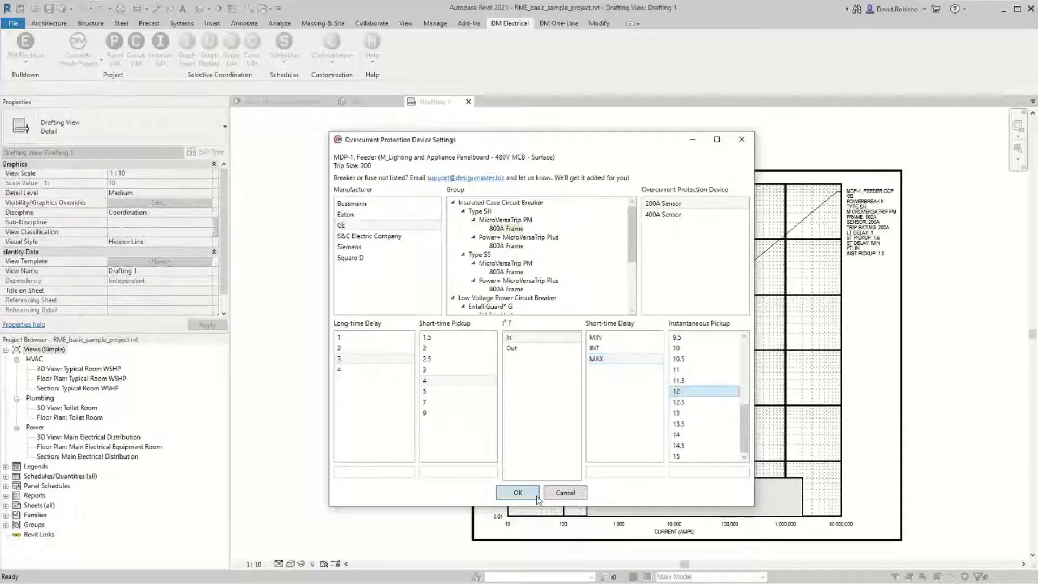
{"action": "left_click", "coordinate": [512, 497]}
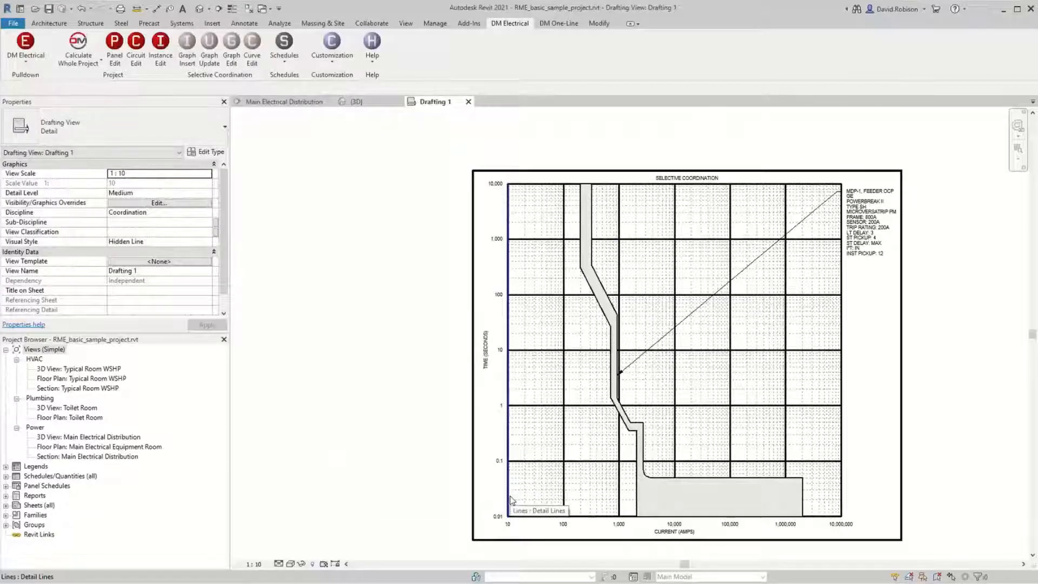
Step: Set the GE breaker's I²T to Out and its short-time delay to MIN
{"action": "left_click", "coordinate": [252, 45]}
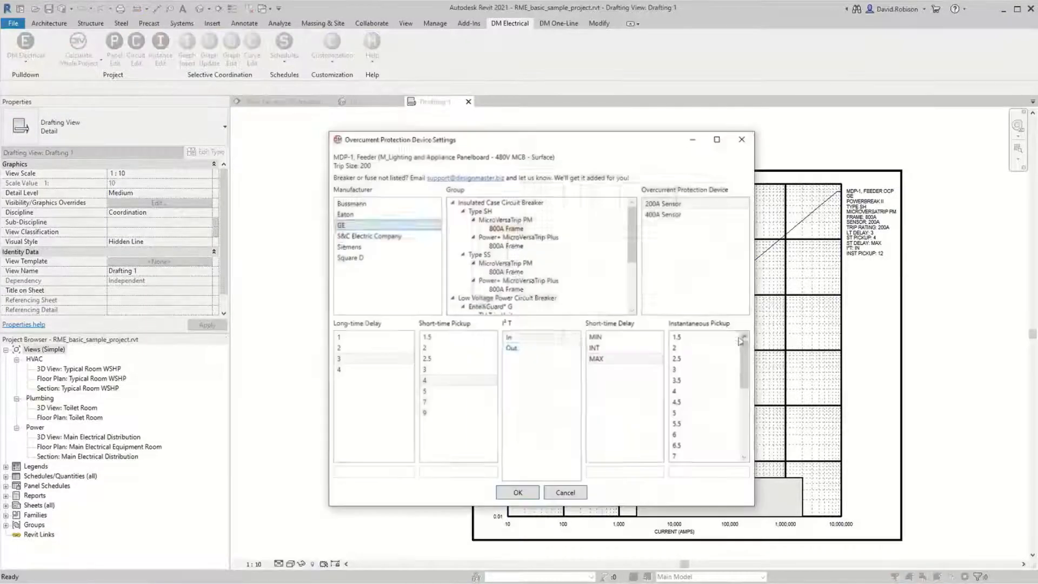
{"action": "left_click", "coordinate": [519, 492]}
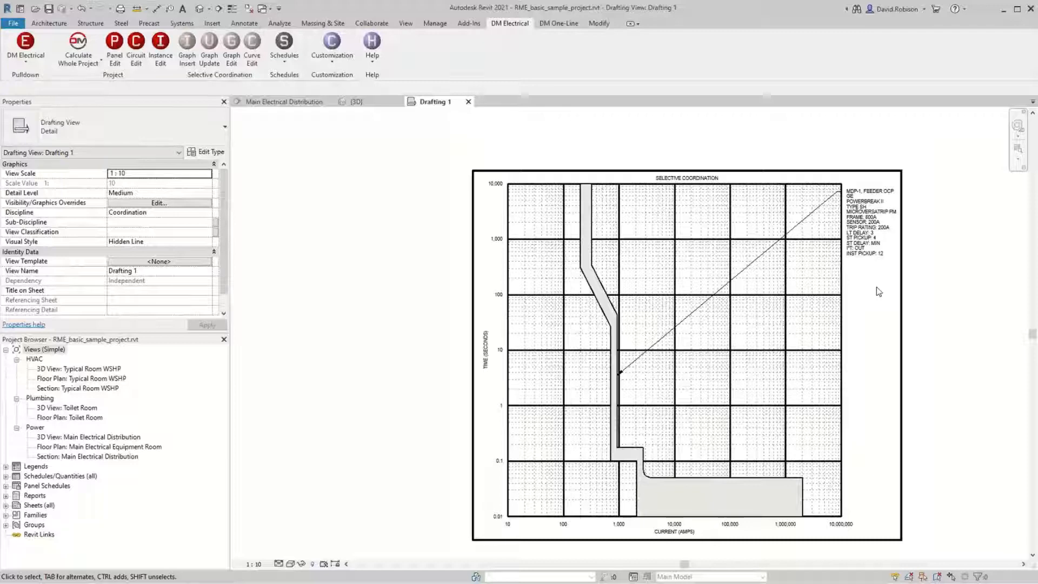
Step: Select Eaton's ND-Frame breaker for the MDP-1 feeder curve, with Digitrip OPTIM 550 & 1050 and Long Delay I²T, Short Delay Flat
{"action": "left_click", "coordinate": [253, 54]}
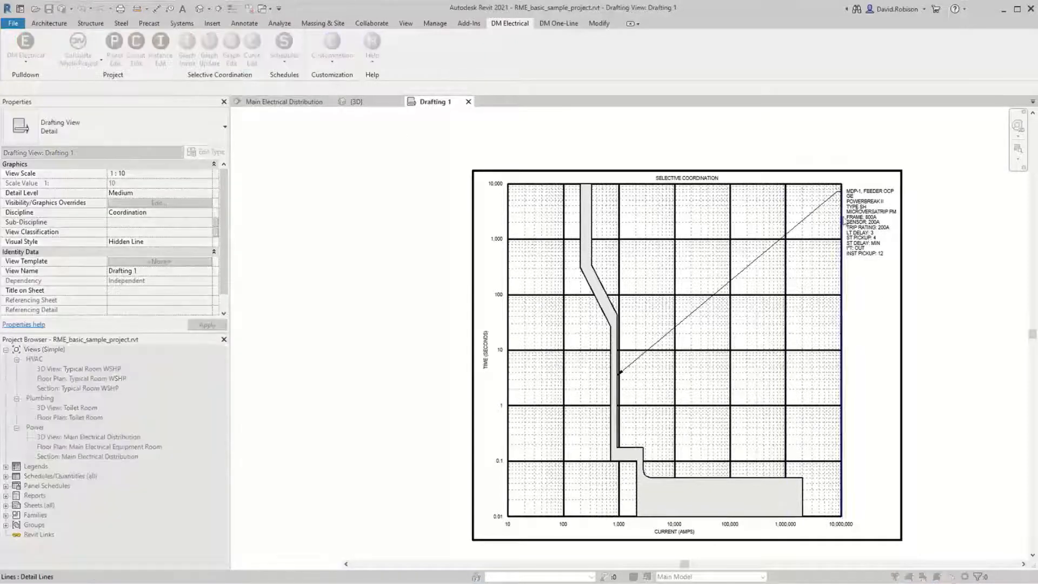
{"action": "left_click", "coordinate": [860, 222]}
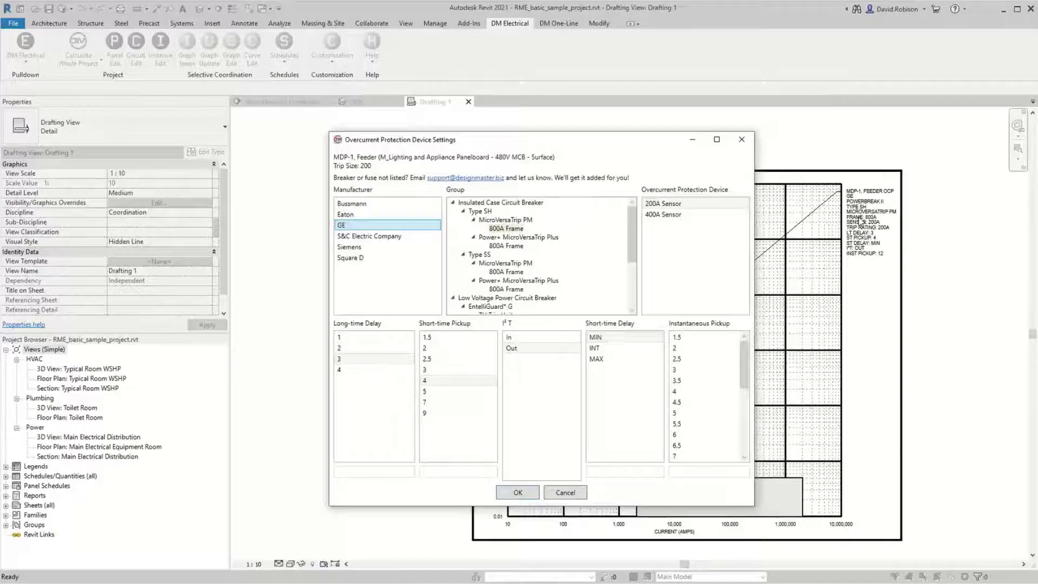
{"action": "left_click", "coordinate": [386, 215]}
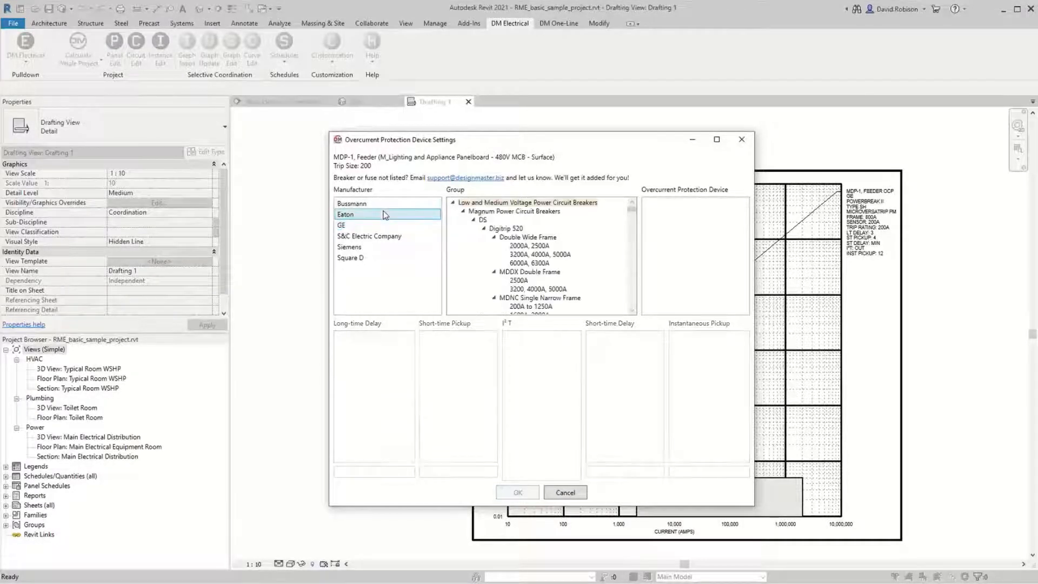
{"action": "left_click", "coordinate": [453, 203]}
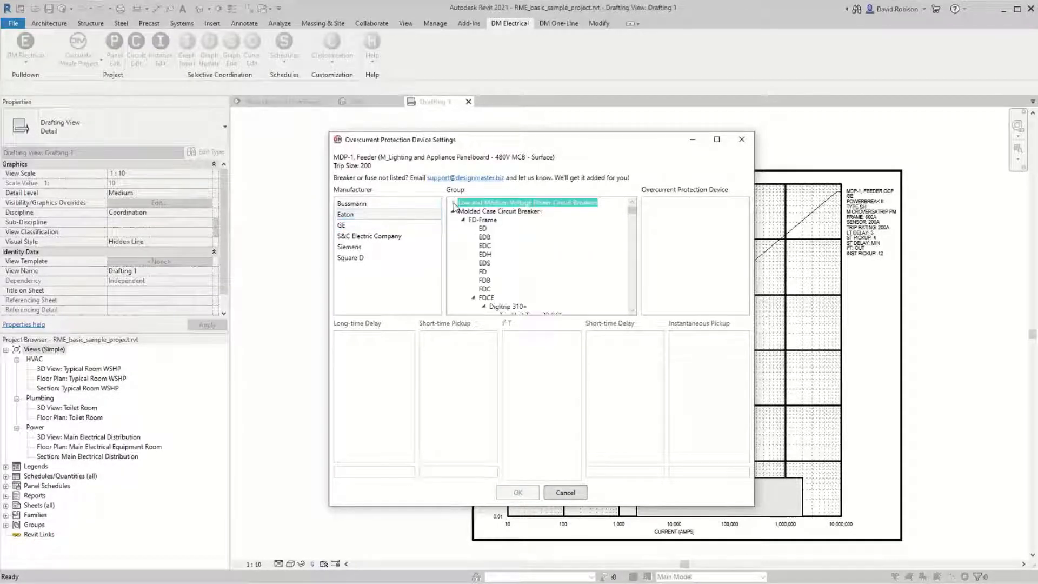
{"action": "left_click", "coordinate": [463, 220]}
{"action": "scroll", "coordinate": [512, 246], "scroll_direction": "down", "scroll_amount": 1}
{"action": "left_click", "coordinate": [463, 211]}
{"action": "left_click", "coordinate": [463, 220]}
{"action": "left_click", "coordinate": [464, 228]}
{"action": "left_click", "coordinate": [557, 273]}
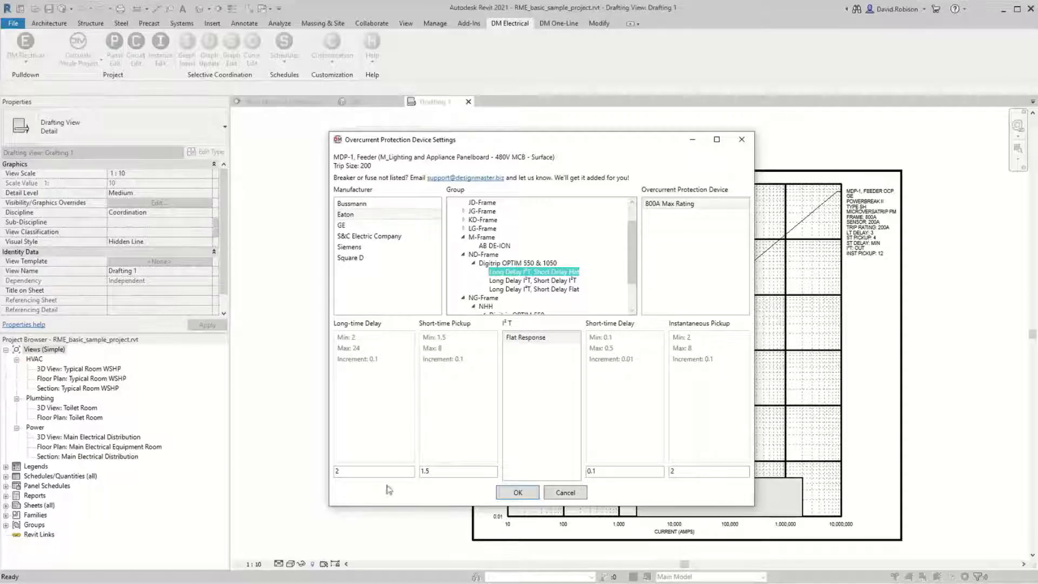
Step: Set the Eaton ND-Frame breaker's long-time delay to 3.4, short-time pickup to 5.6, short-time delay to 0.3 and instantaneous pickup to 7.6
{"action": "left_click", "coordinate": [377, 471]}
{"action": "type", "text": "3.4"}
{"action": "key", "text": "Tab"}
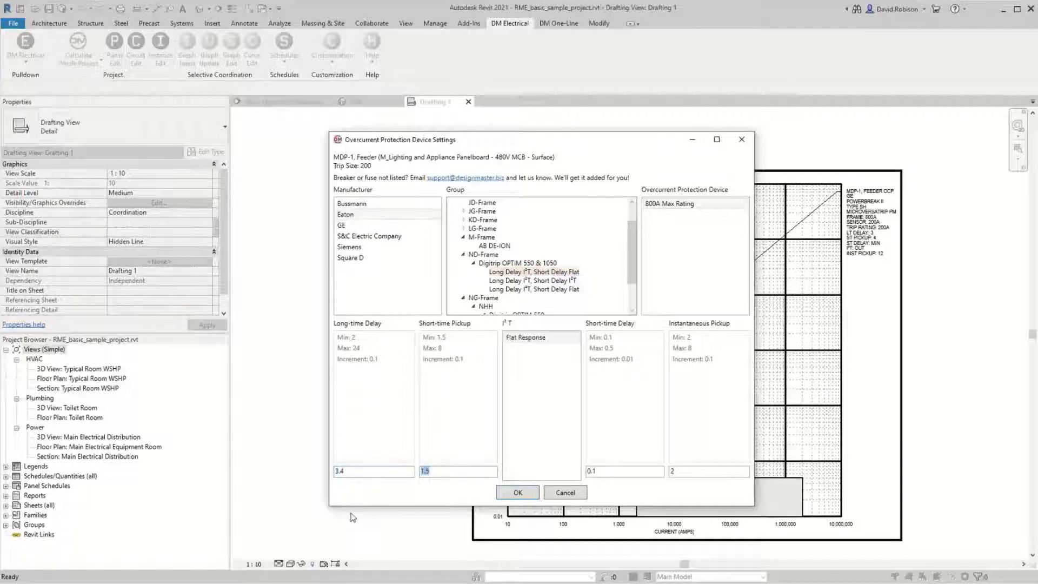
{"action": "type", "text": "5.6"}
{"action": "key", "text": "Tab"}
{"action": "key", "text": "Tab"}
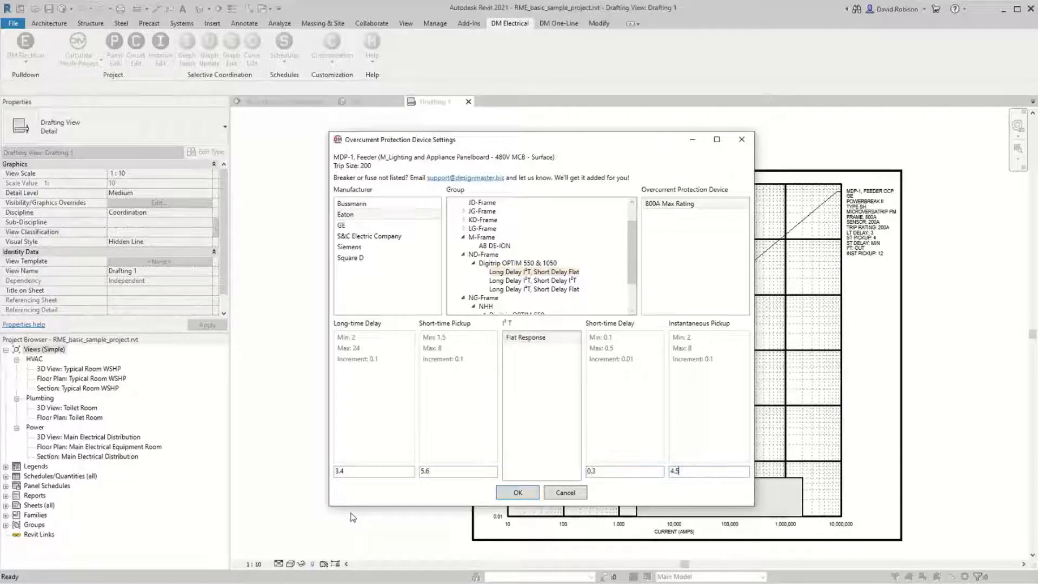
{"action": "left_click_drag", "start_coordinate": [741, 472], "coordinate": [575, 469]}
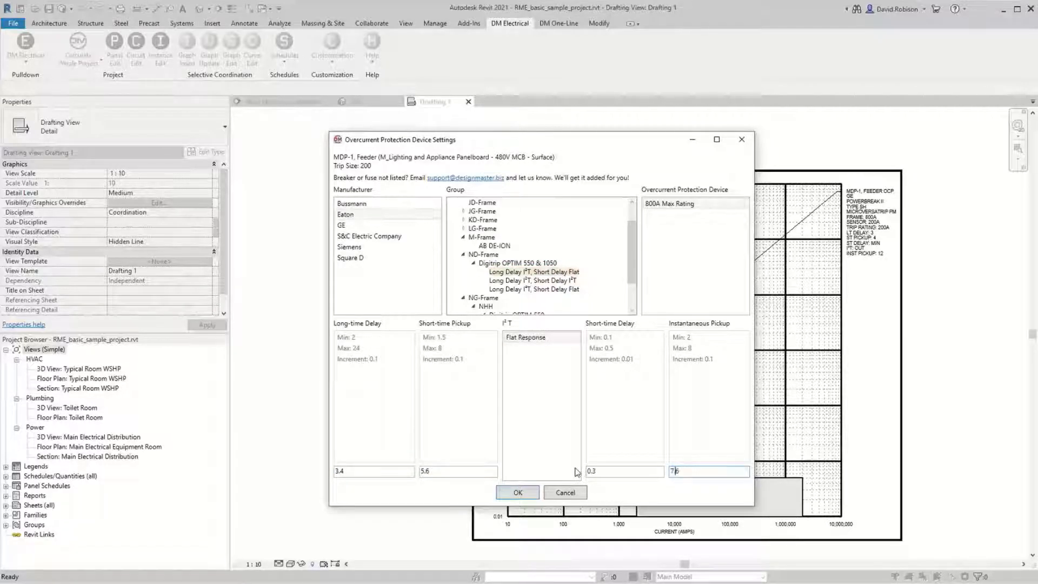
{"action": "left_click", "coordinate": [535, 495]}
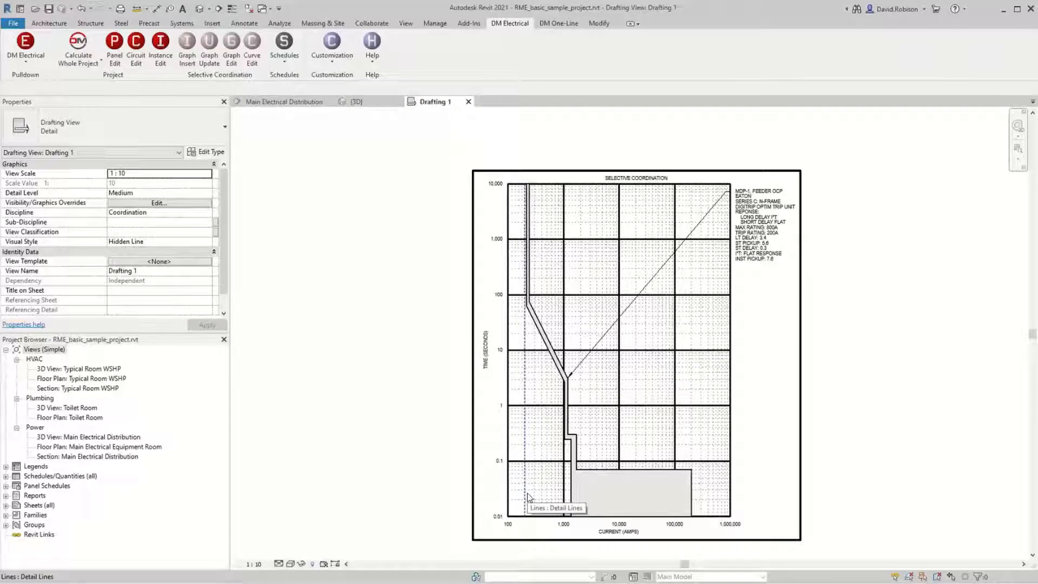
Step: Select Square D's MasterPact NW low voltage power breaker with MicroLogic 5.0 and 800A Frame for the MDP-1 feeder curve
{"action": "left_click", "coordinate": [253, 53]}
{"action": "left_click", "coordinate": [761, 227]}
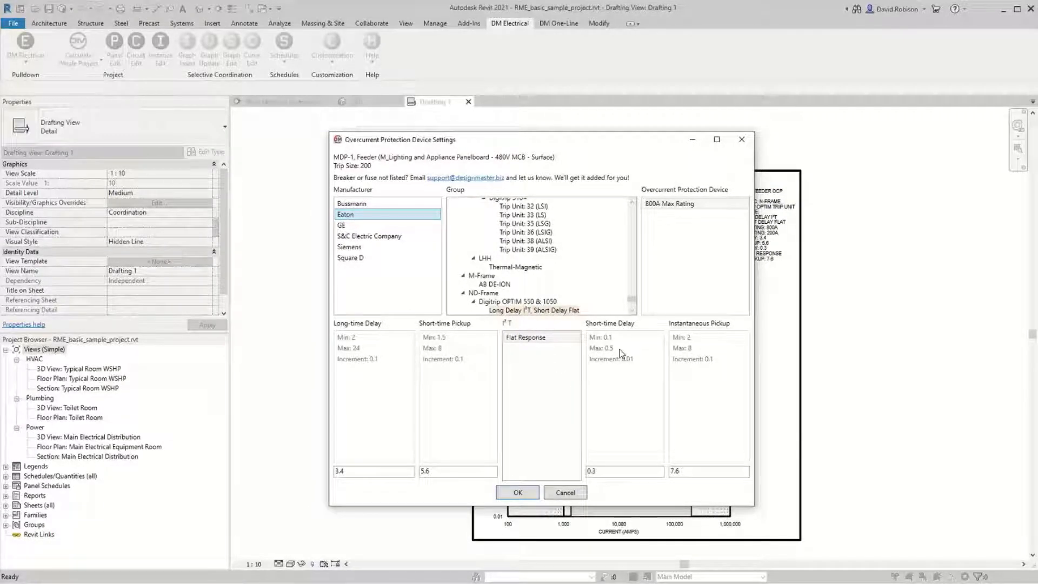
{"action": "left_click", "coordinate": [373, 258]}
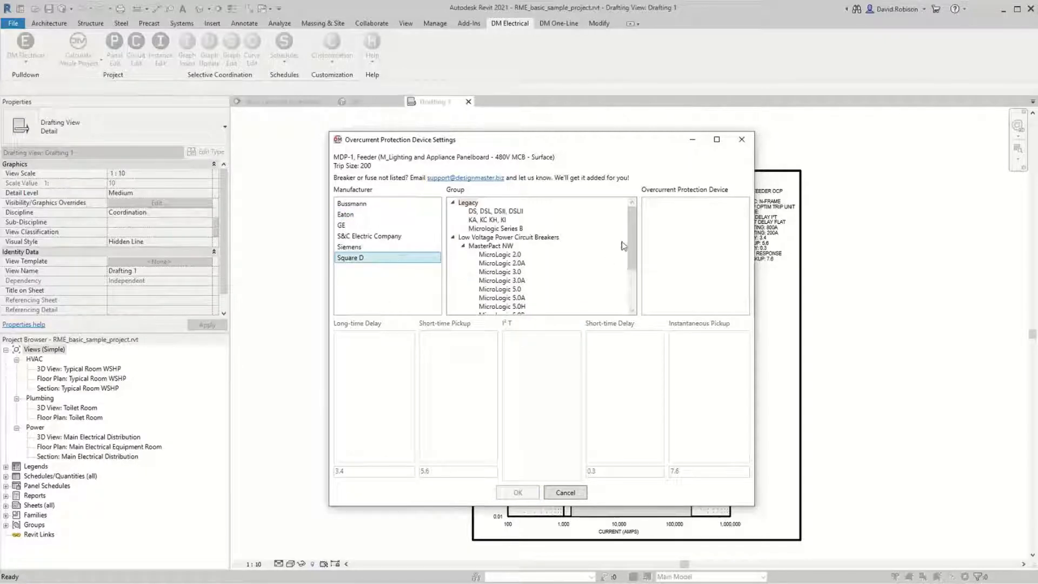
{"action": "left_click", "coordinate": [511, 290]}
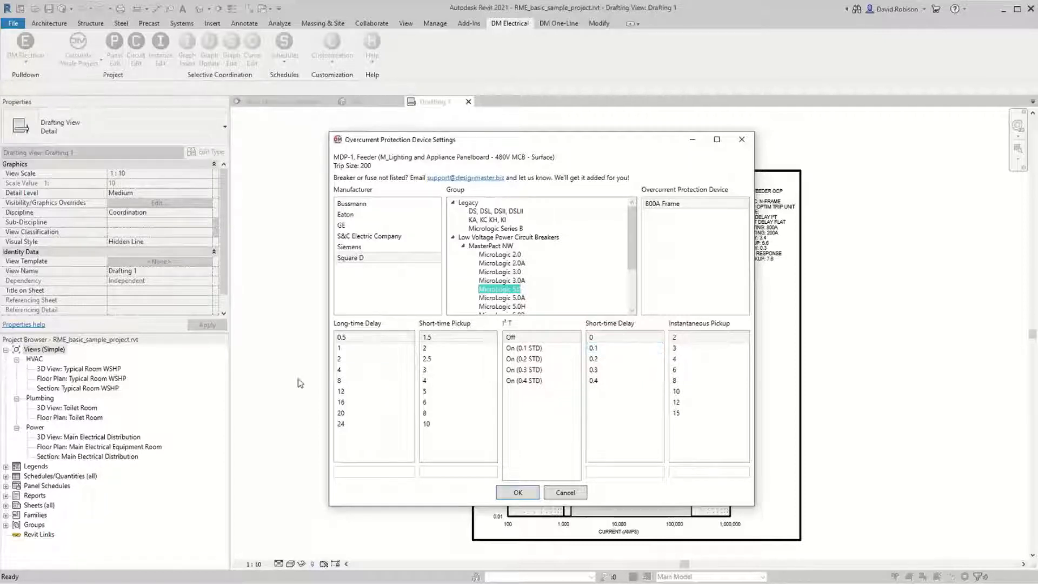
Step: Set the Square D breaker's long-time delay to 2, short-time pickup to 4, I²T to On (0.2 STD), short-time delay to 0.2 and instantaneous pickup to 12
{"action": "left_click", "coordinate": [356, 358]}
{"action": "left_click", "coordinate": [441, 381]}
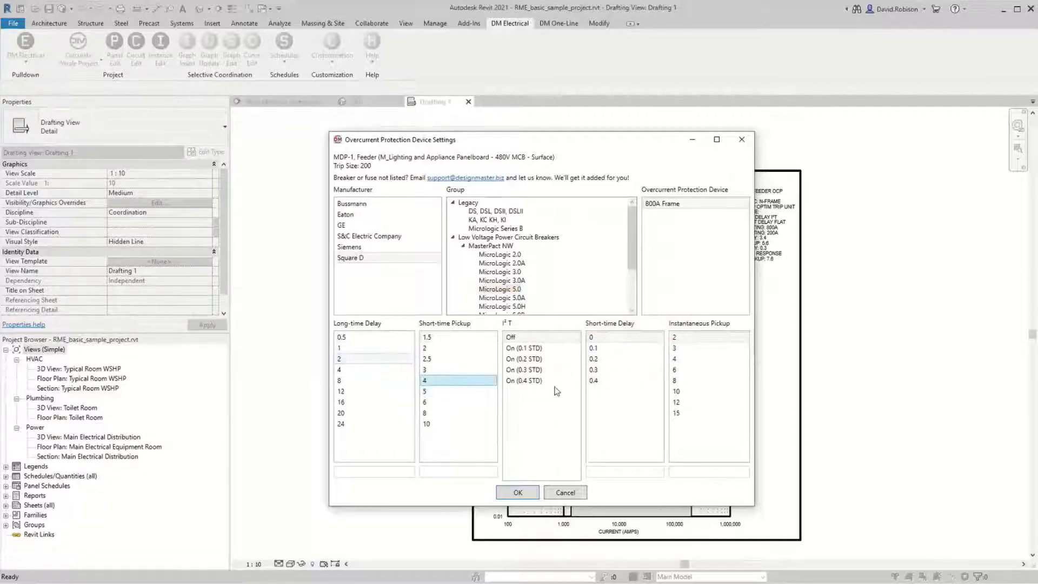
{"action": "left_click", "coordinate": [551, 349]}
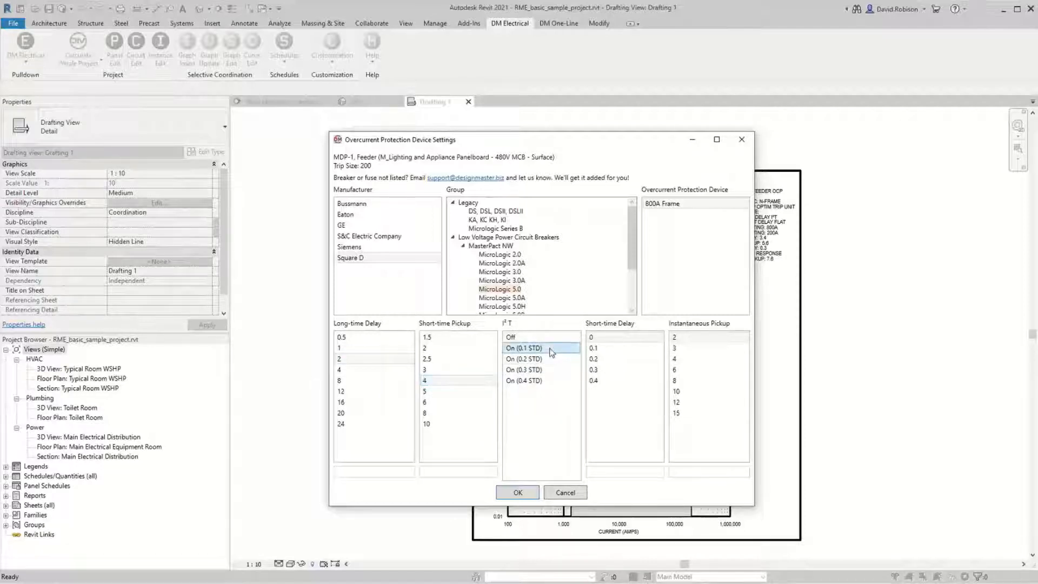
{"action": "left_click", "coordinate": [543, 360]}
{"action": "left_click", "coordinate": [541, 371]}
{"action": "left_click", "coordinate": [541, 379]}
{"action": "left_click", "coordinate": [542, 371]}
{"action": "left_click", "coordinate": [543, 360]}
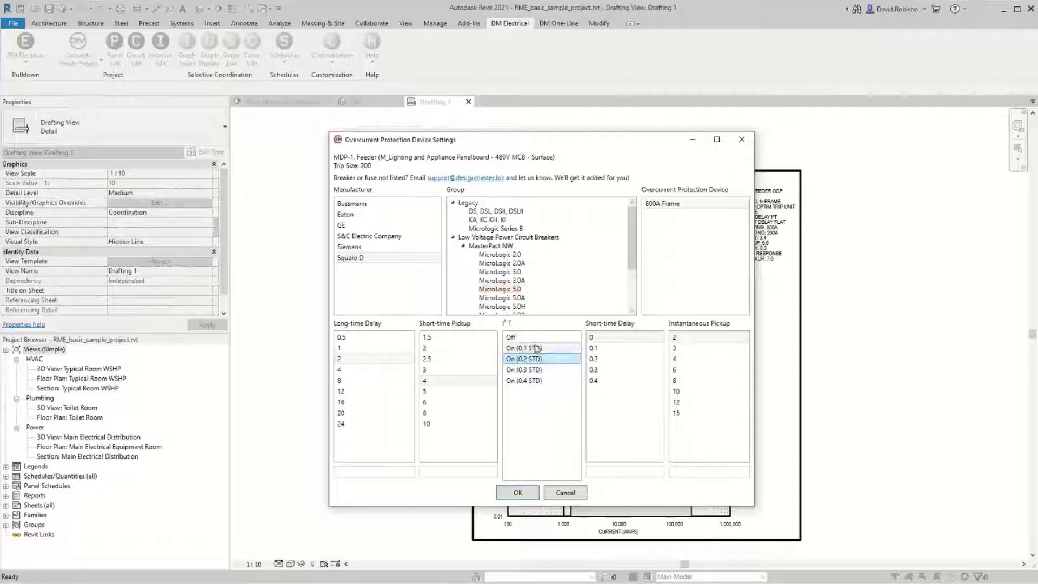
{"action": "left_click", "coordinate": [606, 360]}
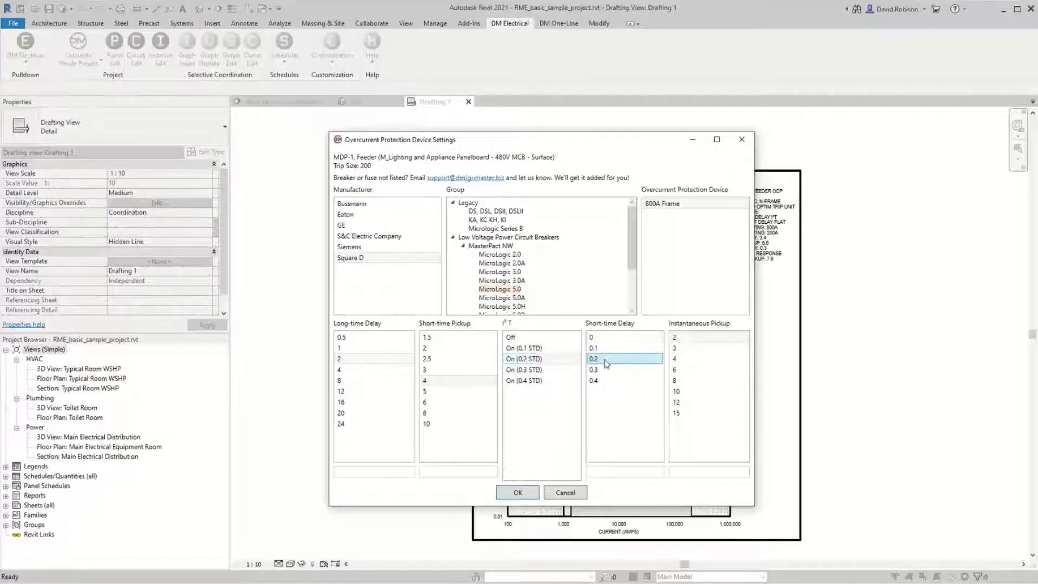
{"action": "left_click", "coordinate": [696, 360]}
{"action": "left_click", "coordinate": [682, 403]}
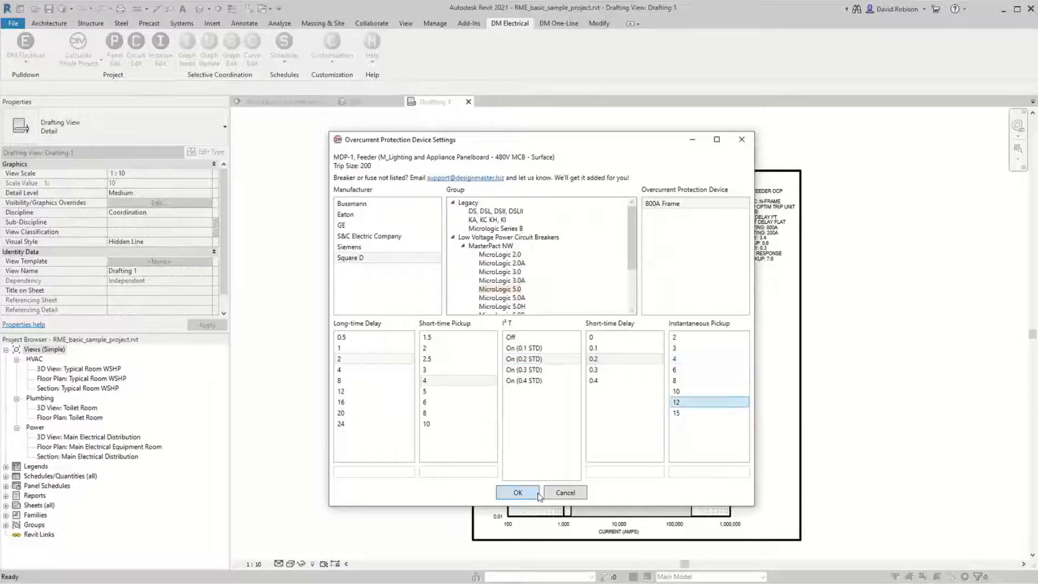
{"action": "left_click", "coordinate": [533, 493]}
Step: Set the MDP-1 feeder breaker's long-time delay to 0.5 and short-time pickup to 2.5 on the coordination graph
{"action": "left_click", "coordinate": [532, 314]}
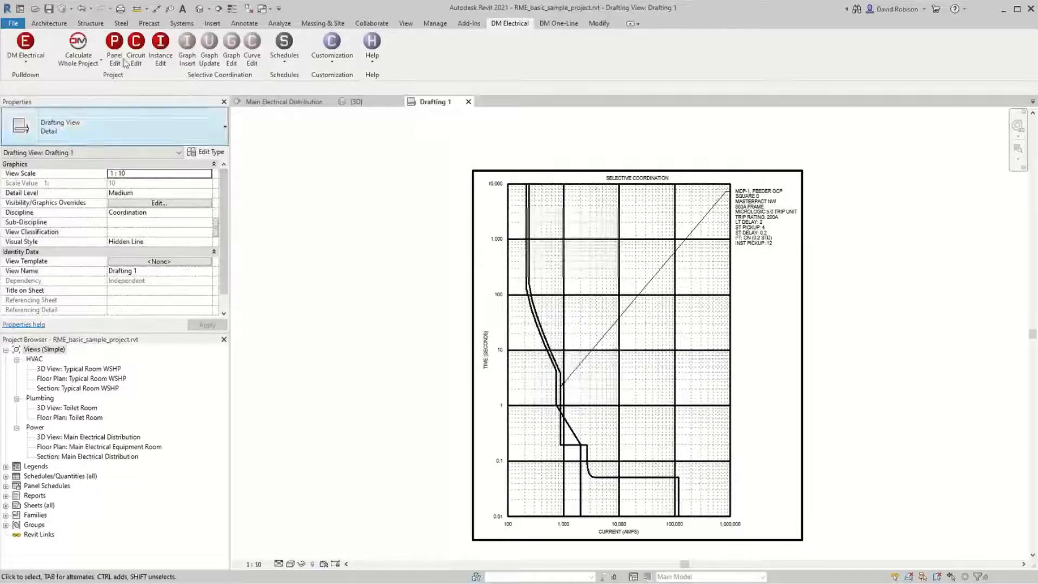
{"action": "left_click", "coordinate": [252, 56]}
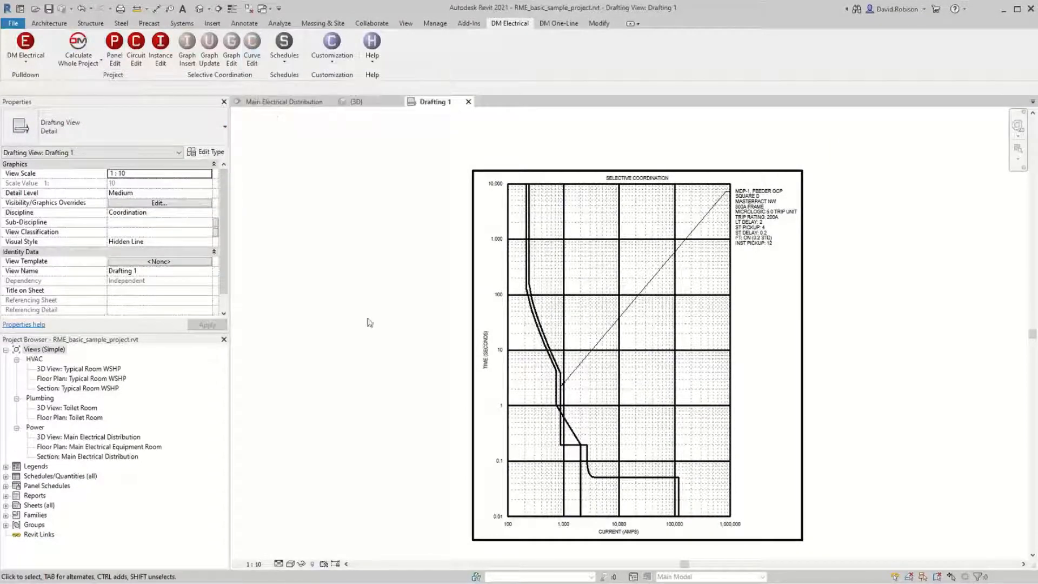
{"action": "left_click", "coordinate": [802, 355]}
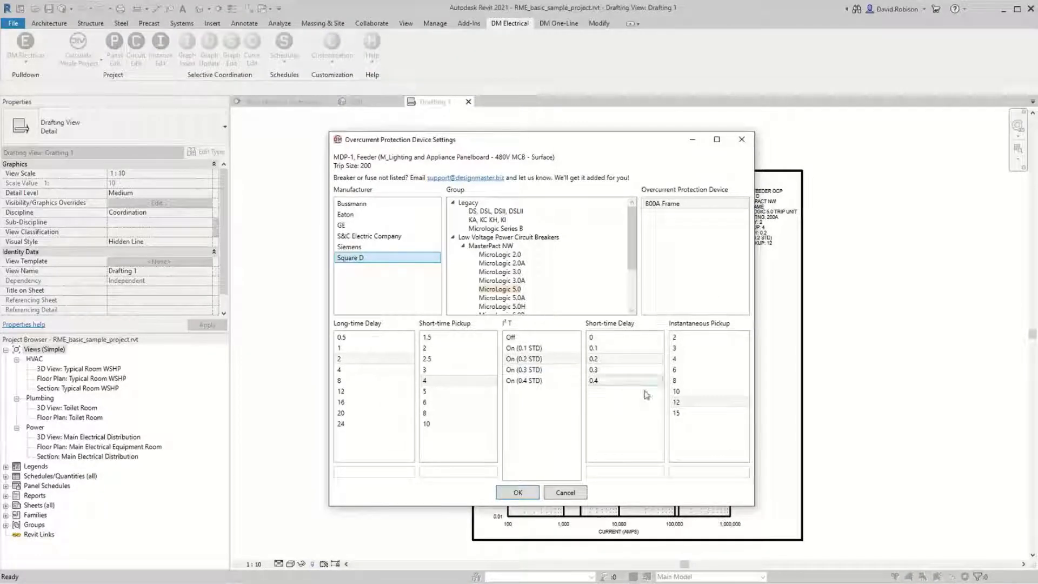
{"action": "left_click", "coordinate": [379, 338]}
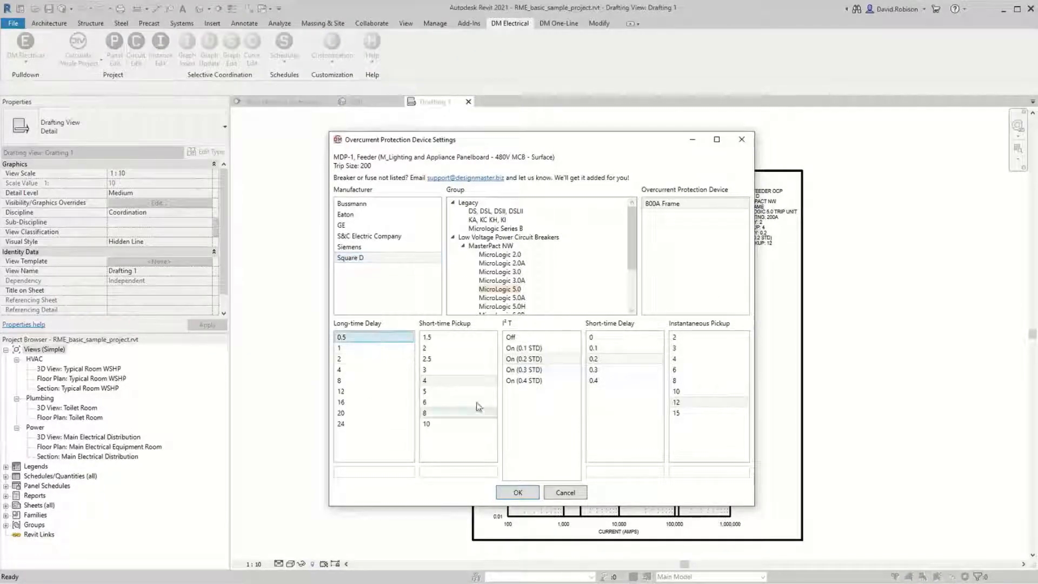
{"action": "left_click", "coordinate": [438, 361]}
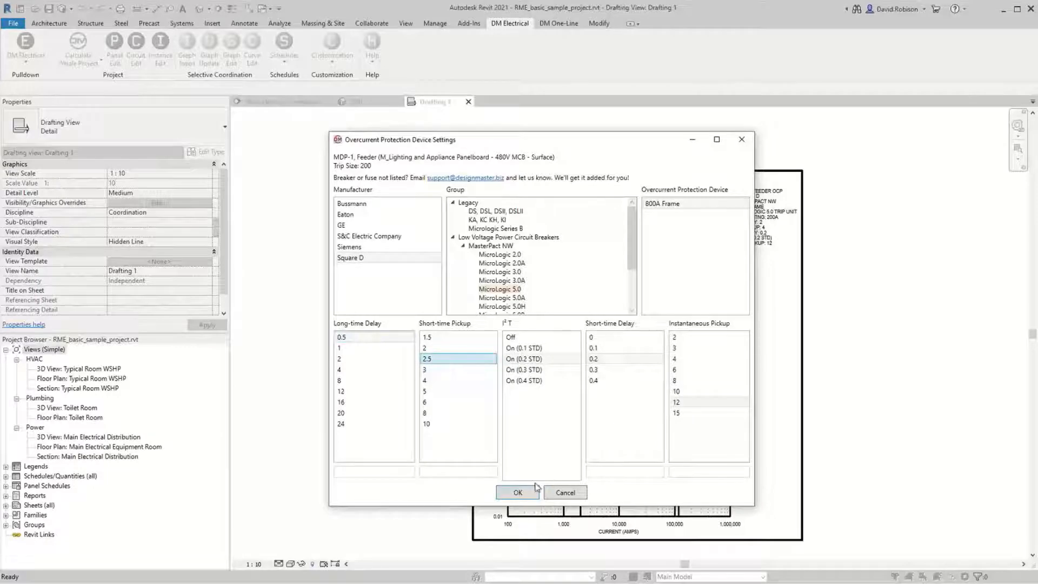
{"action": "left_click", "coordinate": [517, 493]}
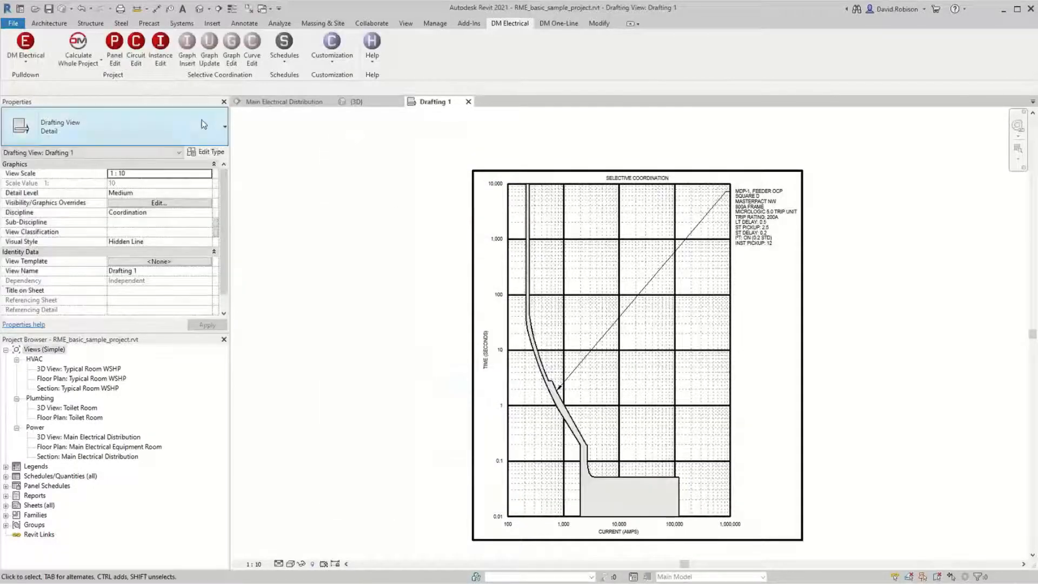
Step: Change the MDP-1 feeder curve's short-time pickup to 3 and its long-time delay to 20, applying each setting separately
{"action": "left_click", "coordinate": [252, 51]}
{"action": "left_click", "coordinate": [470, 370]}
{"action": "left_click", "coordinate": [518, 493]}
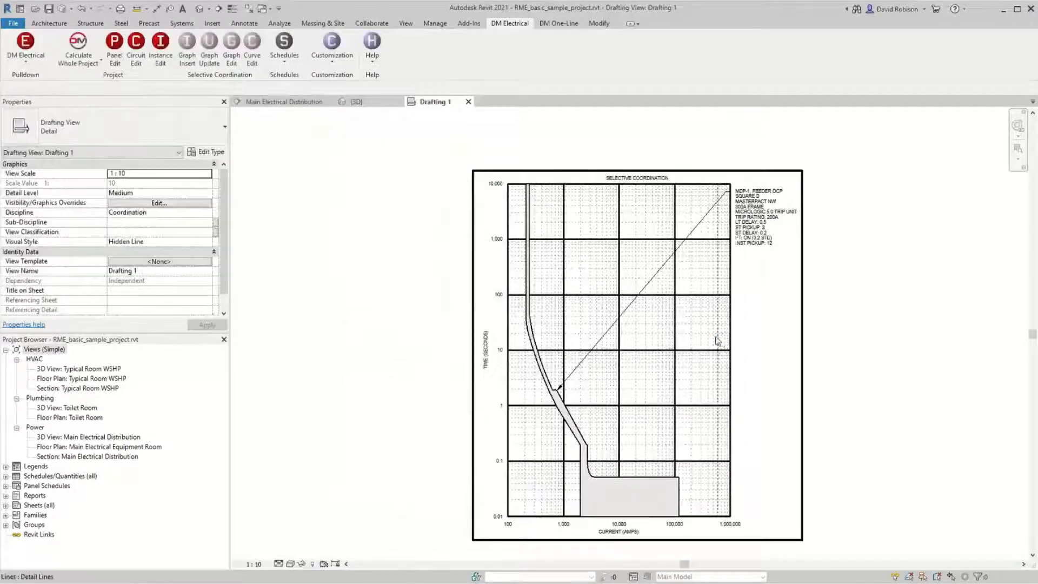
{"action": "left_click", "coordinate": [252, 51]}
{"action": "left_click", "coordinate": [366, 423]}
{"action": "left_click", "coordinate": [532, 492]}
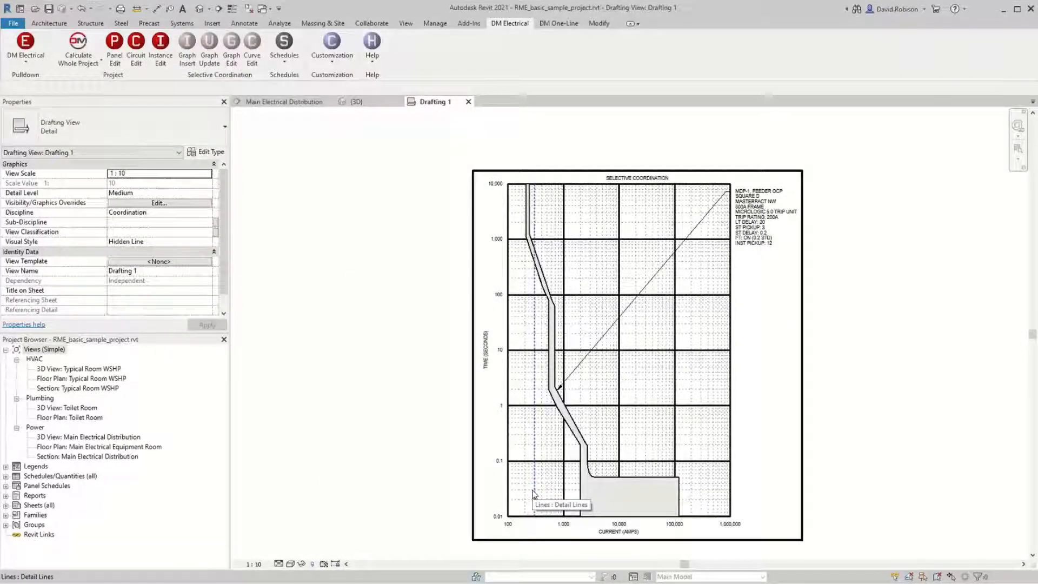
Step: Set the MDP-1 feeder curve's I²T to On (0.3 STD), apply it, and set its short-time delay to 0.3
{"action": "left_click", "coordinate": [252, 50]}
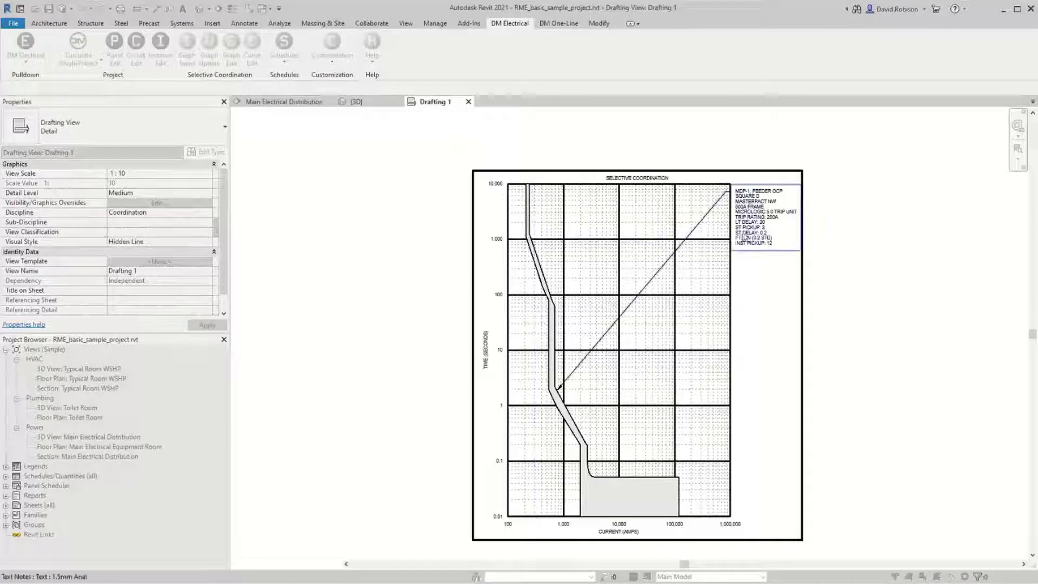
{"action": "double_click", "coordinate": [747, 231]}
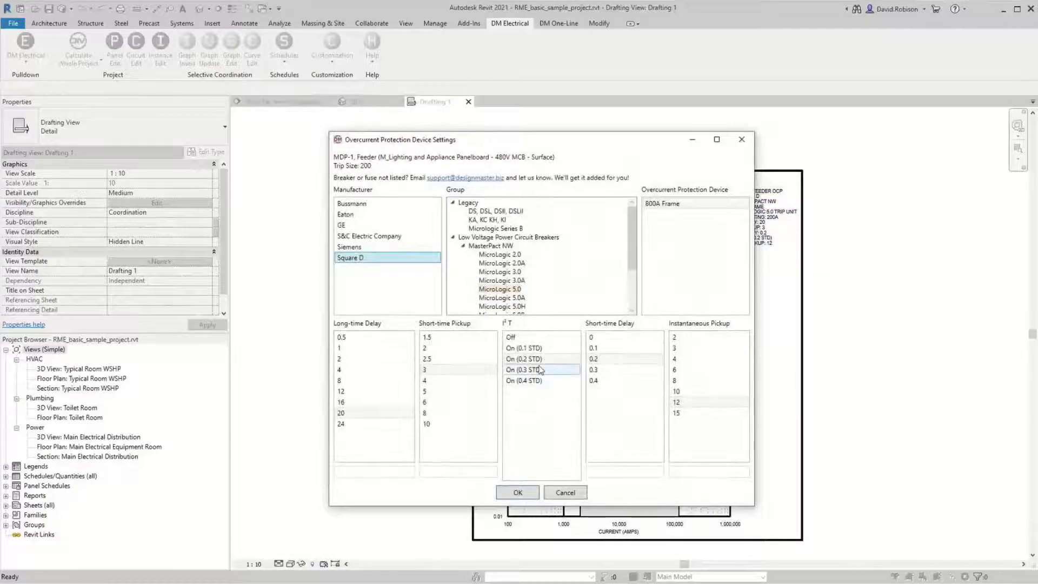
{"action": "left_click", "coordinate": [542, 370]}
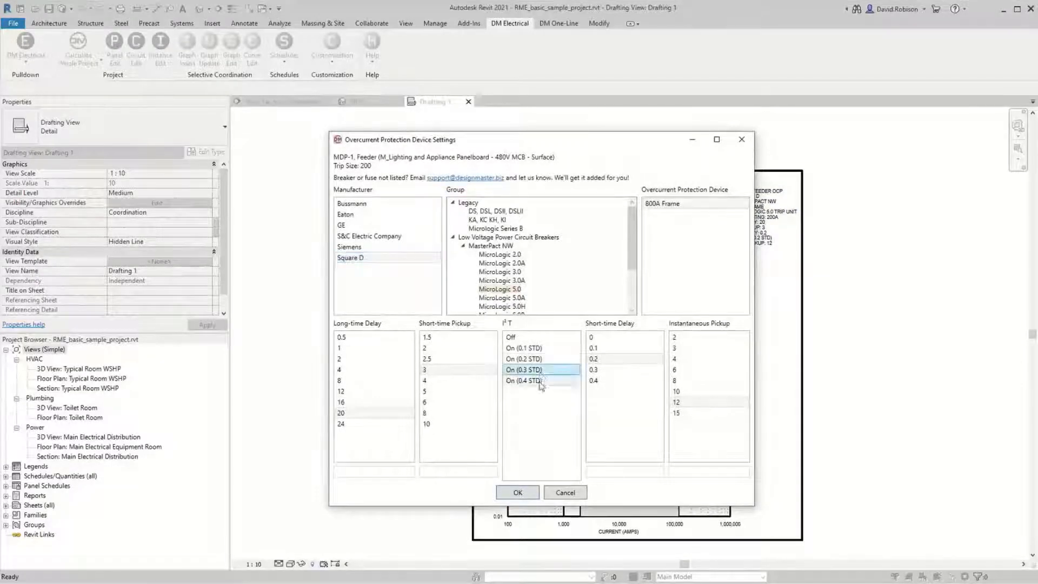
{"action": "left_click", "coordinate": [517, 492]}
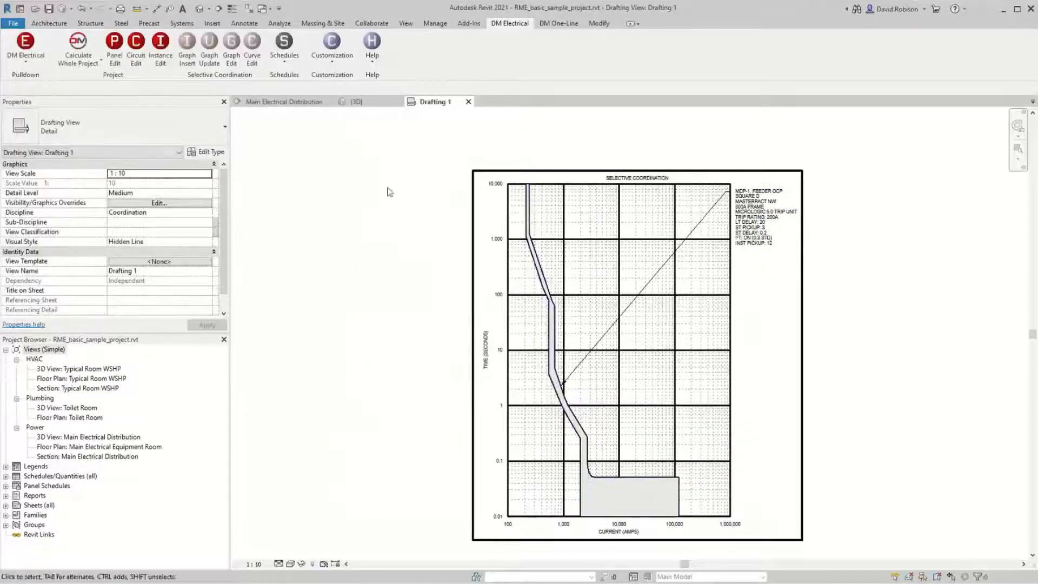
{"action": "left_click", "coordinate": [251, 51]}
{"action": "left_click", "coordinate": [759, 237]}
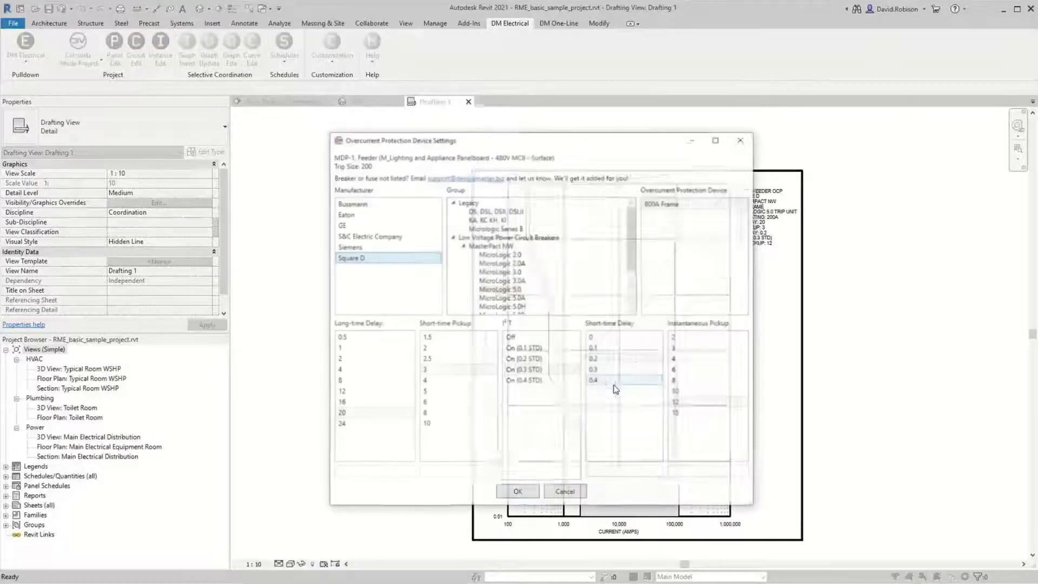
{"action": "left_click", "coordinate": [605, 370]}
{"action": "left_click", "coordinate": [519, 493]}
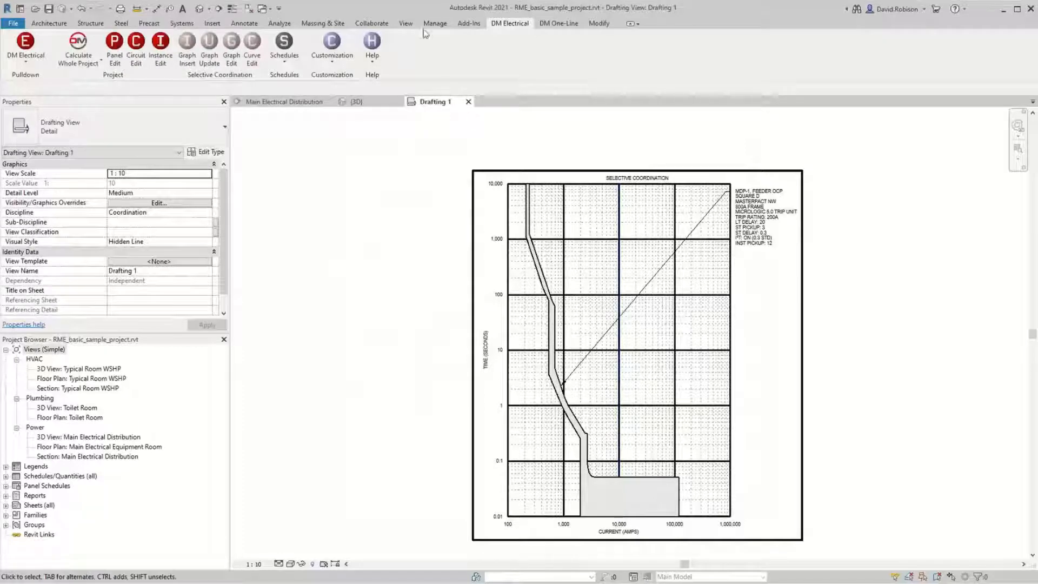
Step: Set the MDP-1 feeder breaker's instantaneous pickup to 15
{"action": "left_click", "coordinate": [252, 52]}
{"action": "left_click", "coordinate": [757, 227]}
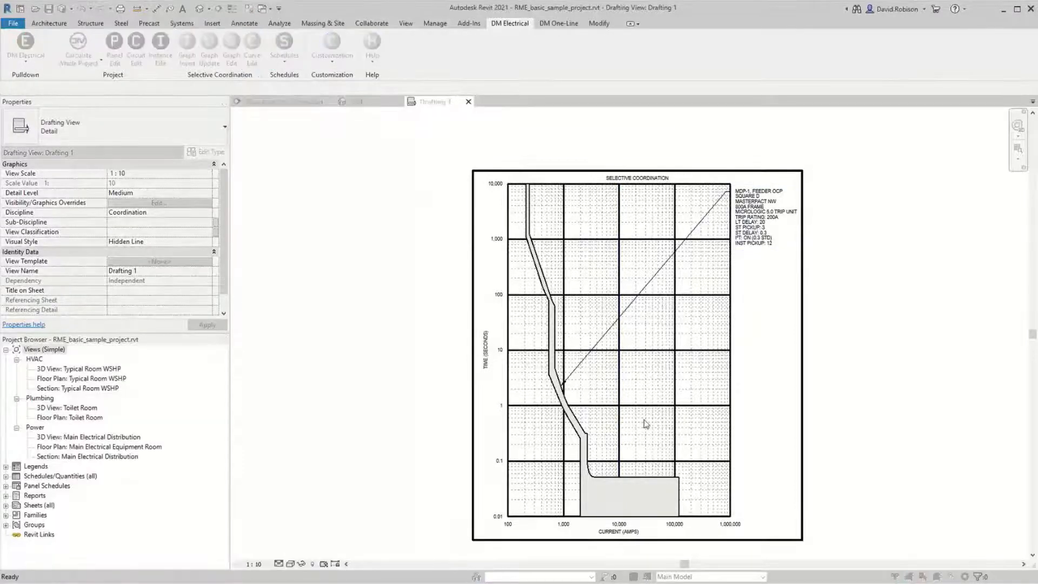
{"action": "left_click", "coordinate": [677, 412]}
{"action": "left_click", "coordinate": [701, 418]}
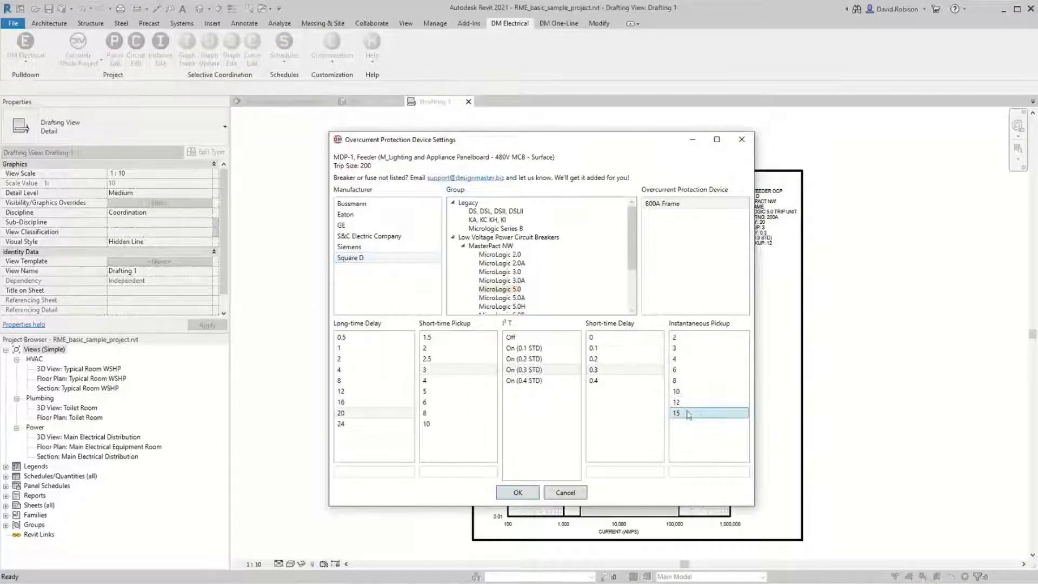
{"action": "left_click", "coordinate": [522, 497]}
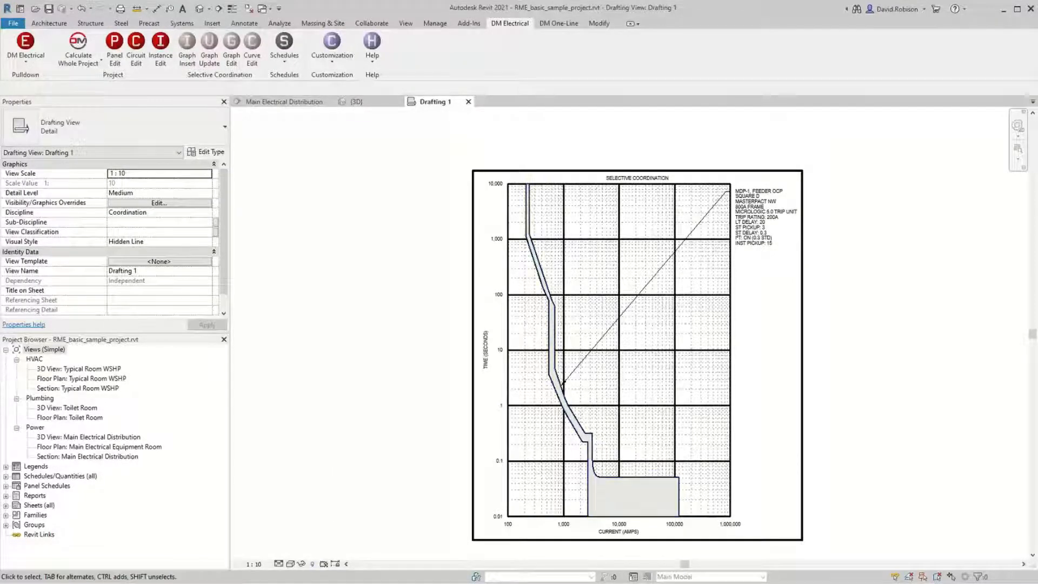
Step: Replace the MDP-1 feeder breaker with Bussmann's Class J LPJ_SP fuse
{"action": "left_click", "coordinate": [252, 49]}
{"action": "left_click", "coordinate": [747, 233]}
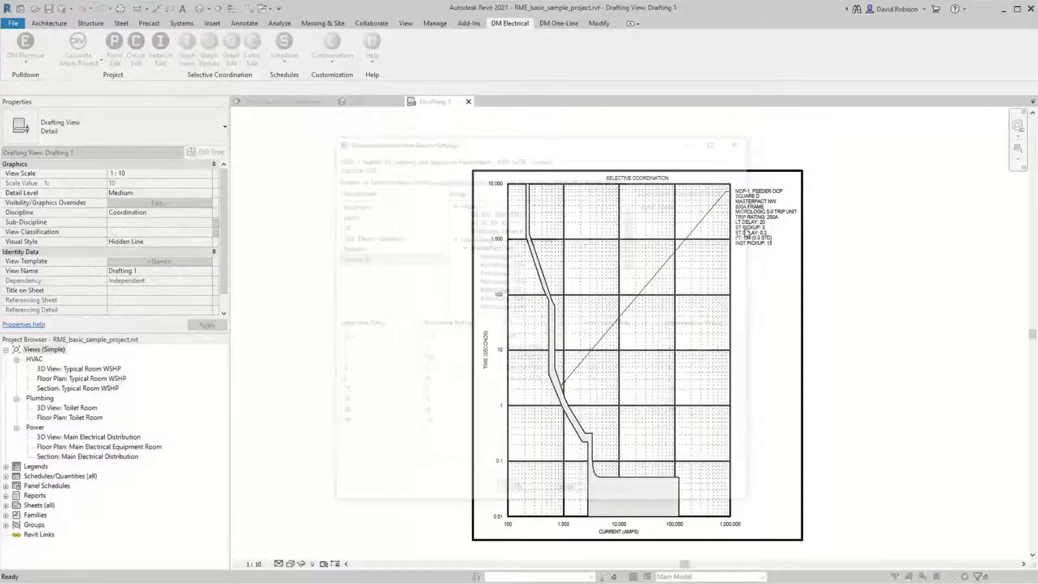
{"action": "left_click", "coordinate": [371, 204]}
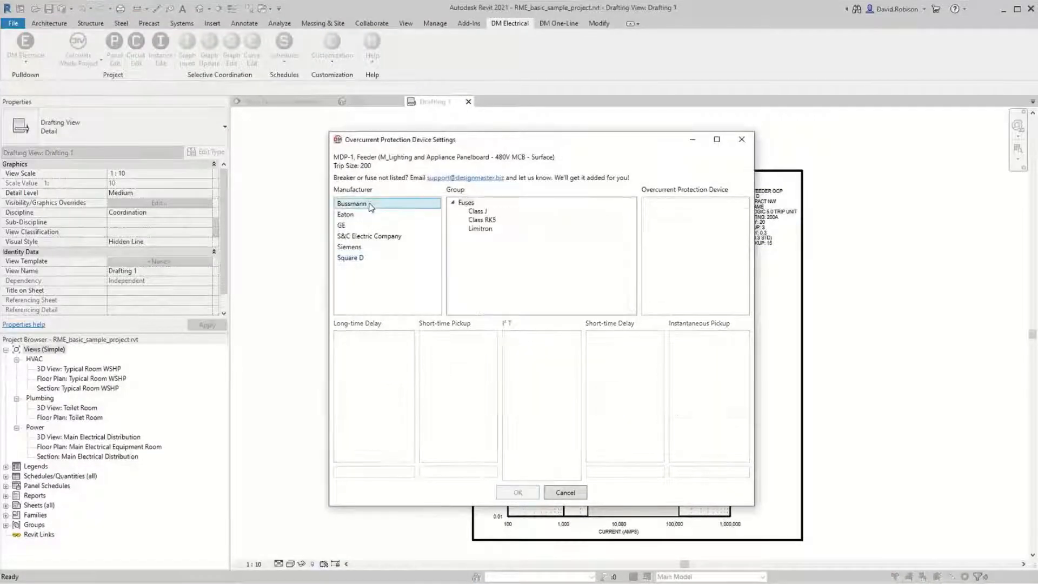
{"action": "left_click", "coordinate": [477, 211]}
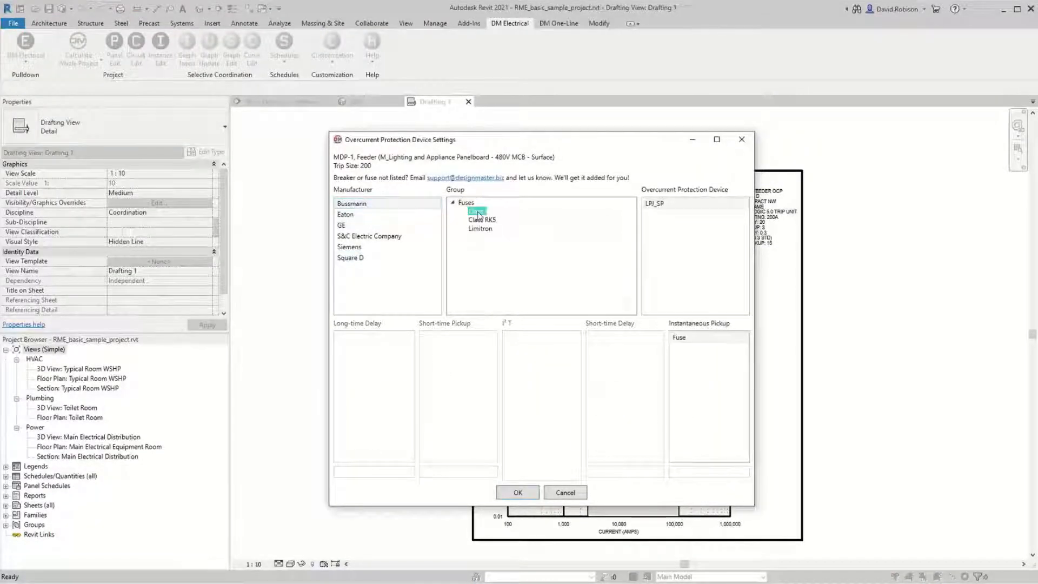
{"action": "left_click", "coordinate": [516, 493]}
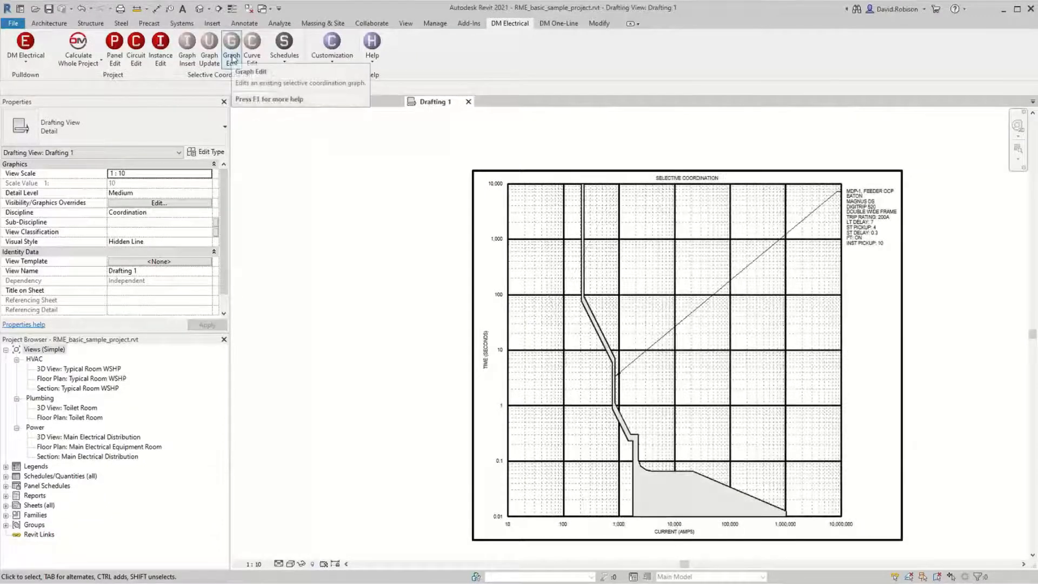
Step: Give the selective coordination graph the subtitle MAIN SERVICE COORDINATION and the note VERIFY SETTINGS
{"action": "left_click", "coordinate": [232, 57]}
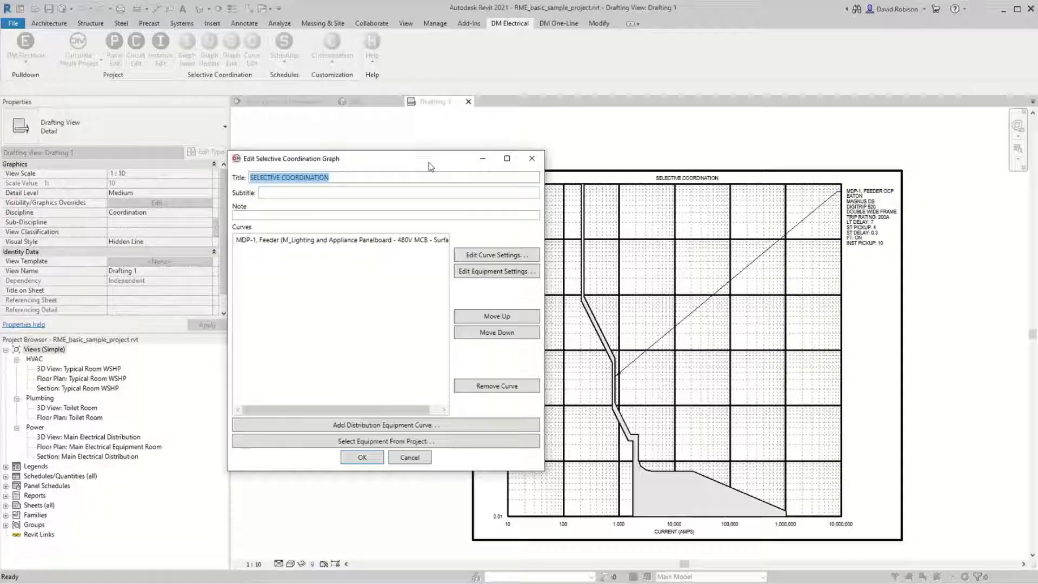
{"action": "left_click", "coordinate": [345, 193]}
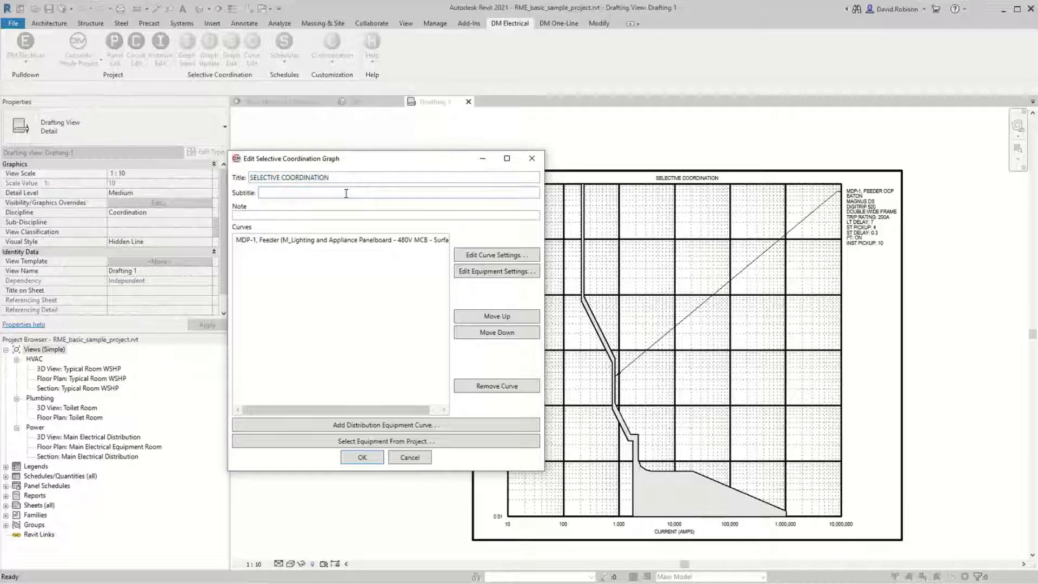
{"action": "type", "text": "MAIN SERVICE COORDINATION"}
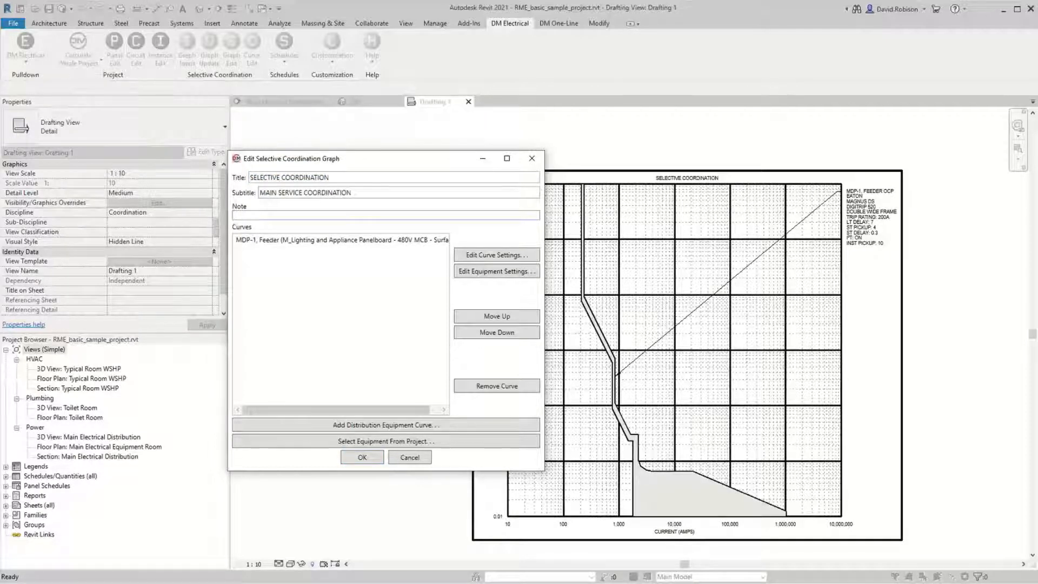
{"action": "type", "text": "VERIFY SETTINGS"}
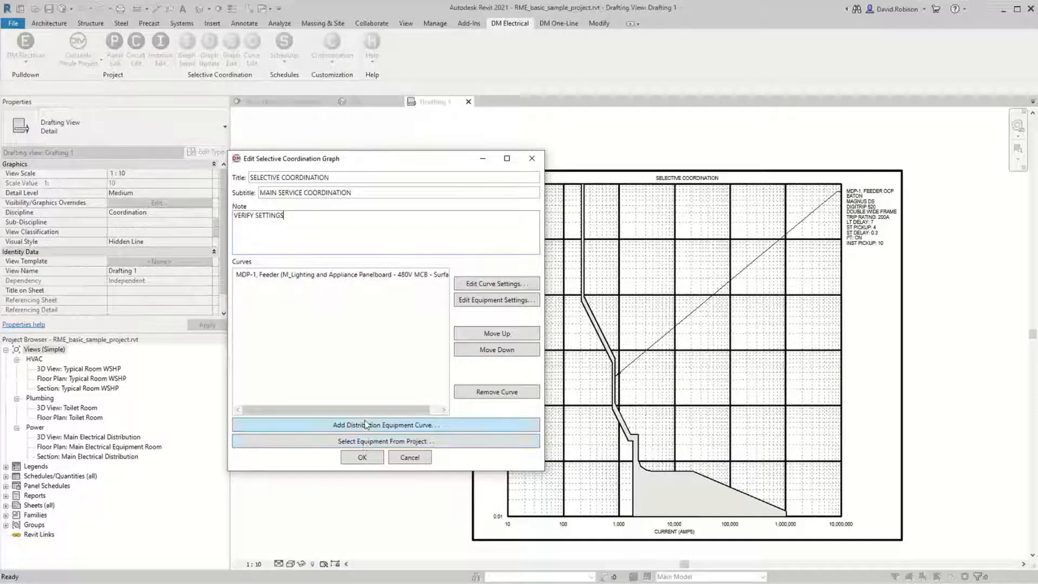
Step: Add the distribution equipment curve for panel LP-1, fed from MDP-1, to the graph
{"action": "left_click", "coordinate": [369, 427]}
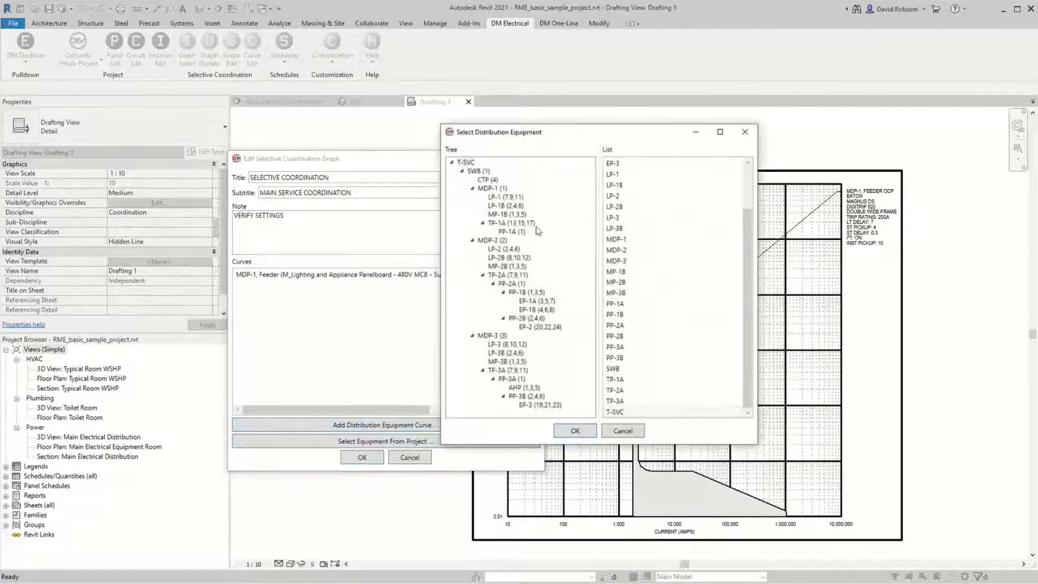
{"action": "left_click", "coordinate": [503, 198]}
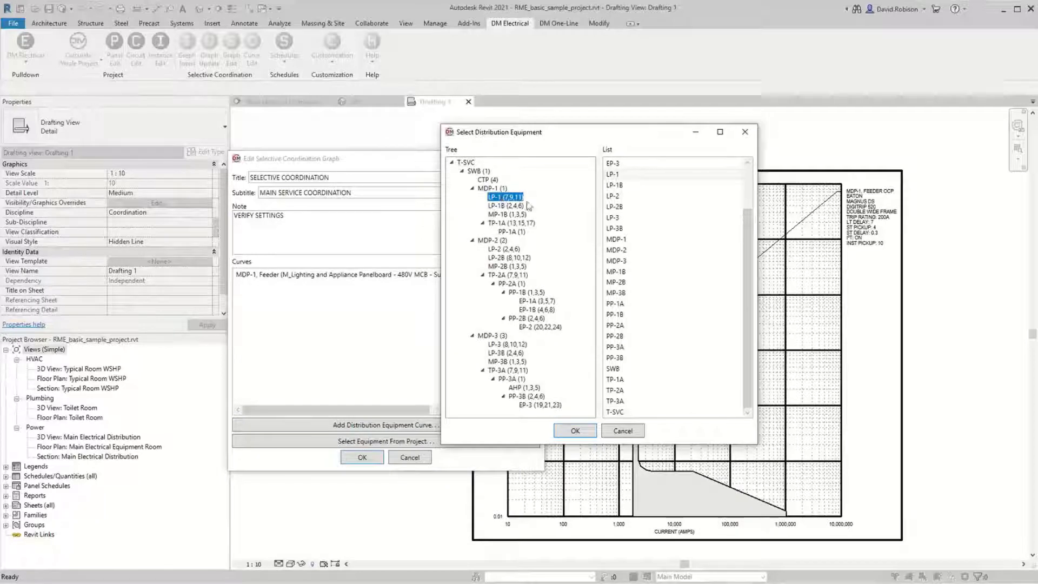
{"action": "left_click", "coordinate": [581, 432]}
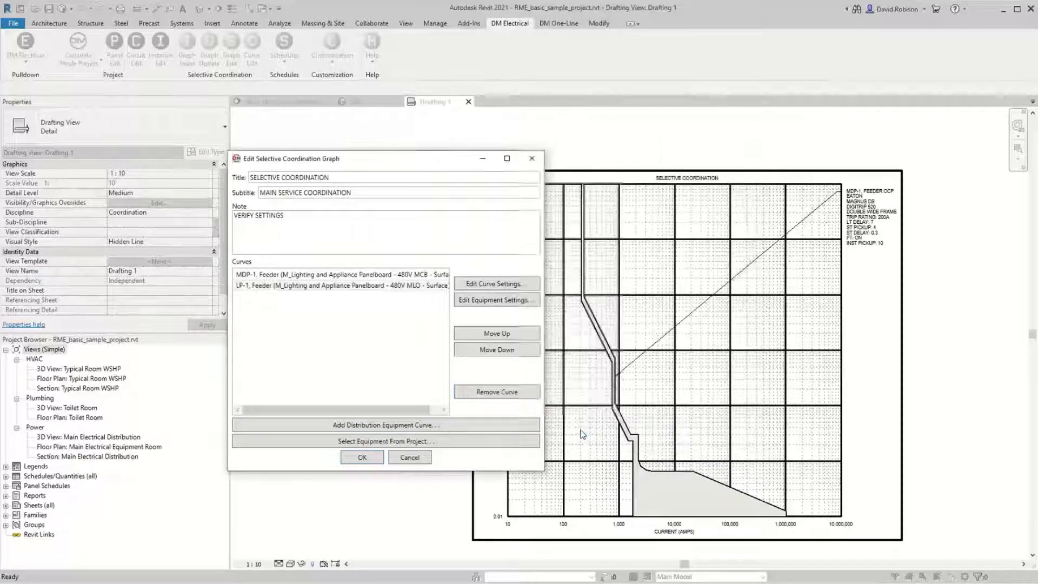
Step: Add the cooling tower's feeder curve by selecting the equipment in the 3D view, and apply the graph edits
{"action": "left_click", "coordinate": [371, 442]}
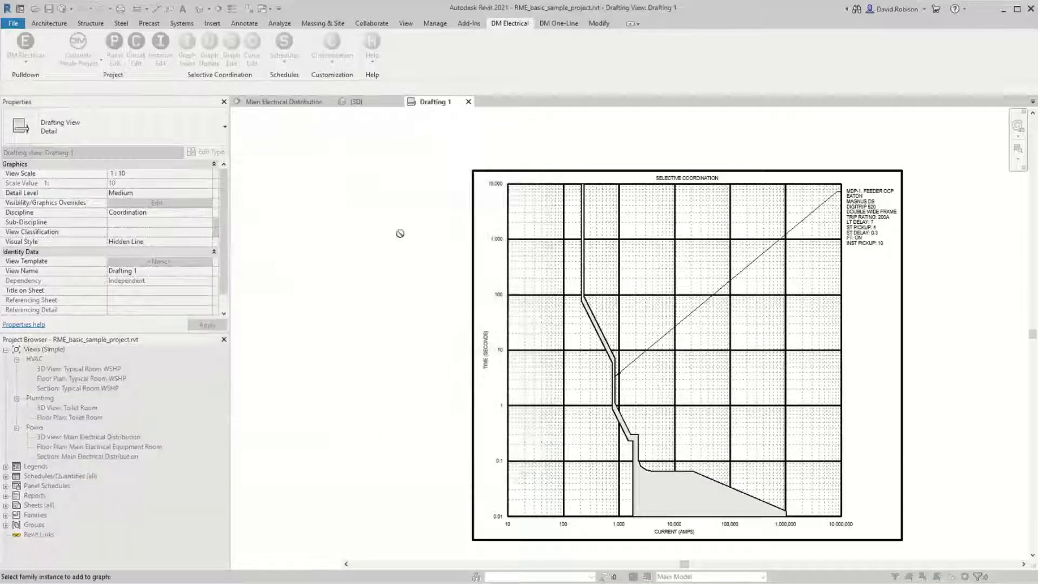
{"action": "left_click", "coordinate": [358, 101]}
{"action": "left_click", "coordinate": [697, 226]}
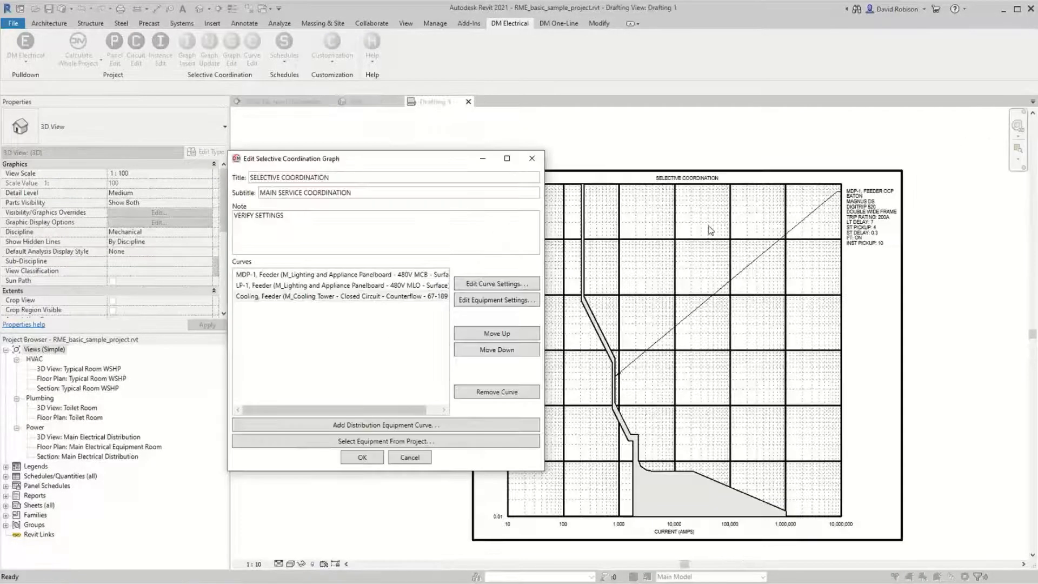
{"action": "left_click", "coordinate": [363, 457]}
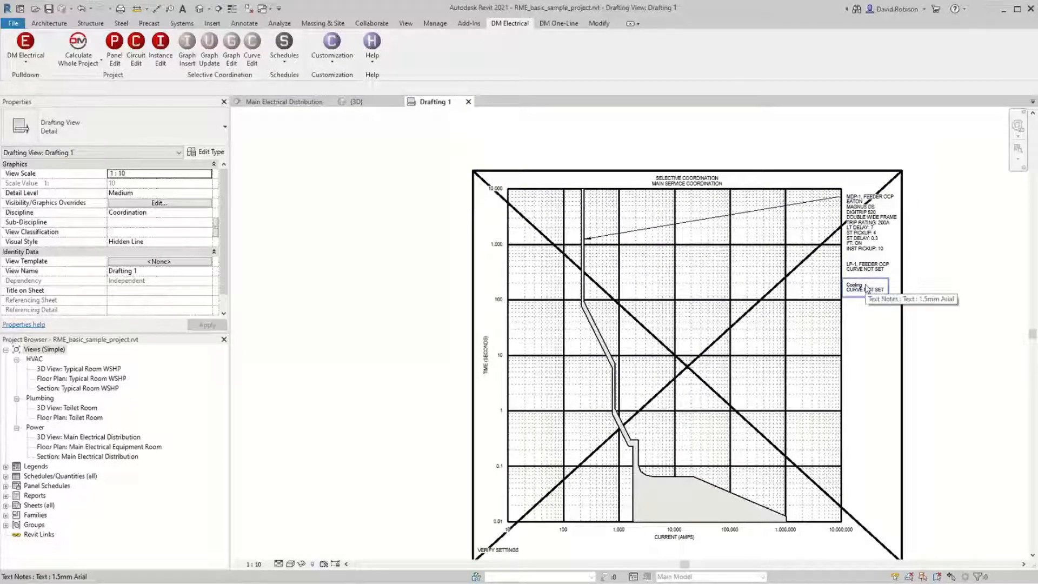
Step: In the graph's LP-1 equipment settings, set the upstream OCP trip to Same as main disconnect or bus size / lugs
{"action": "middle_click_drag", "start_coordinate": [868, 360], "coordinate": [796, 327]}
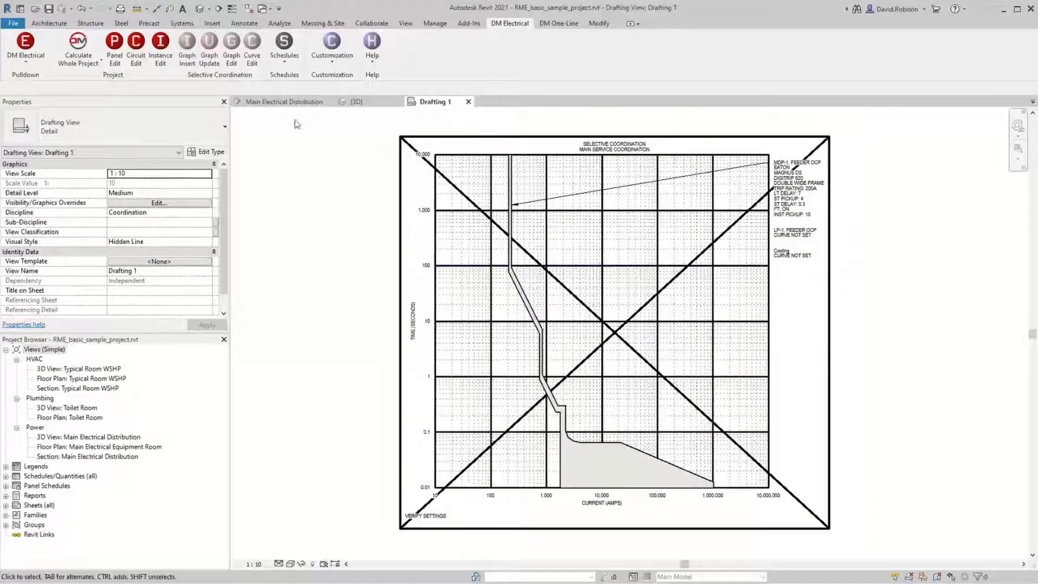
{"action": "left_click", "coordinate": [232, 54]}
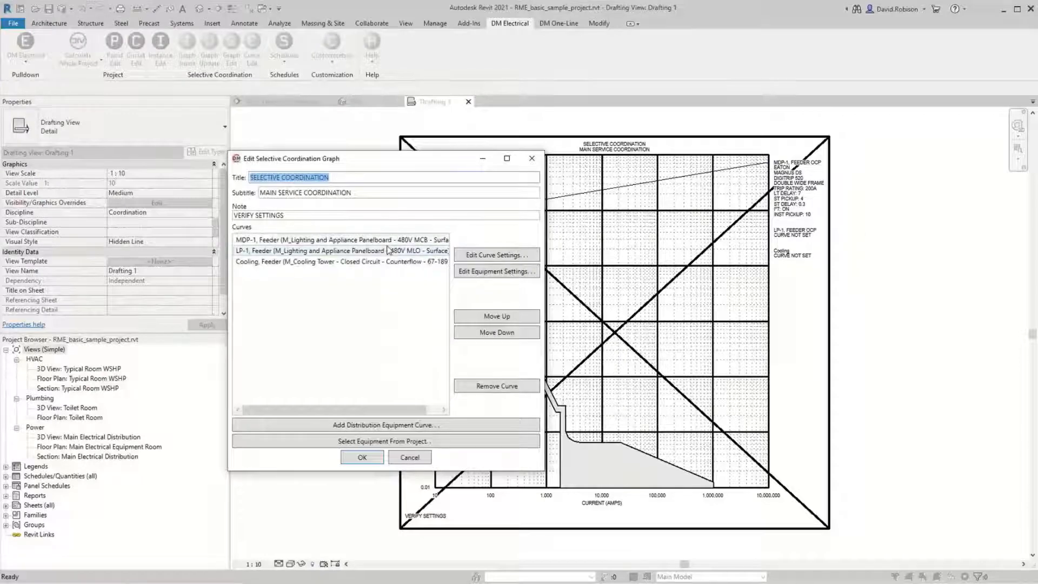
{"action": "left_click", "coordinate": [379, 251]}
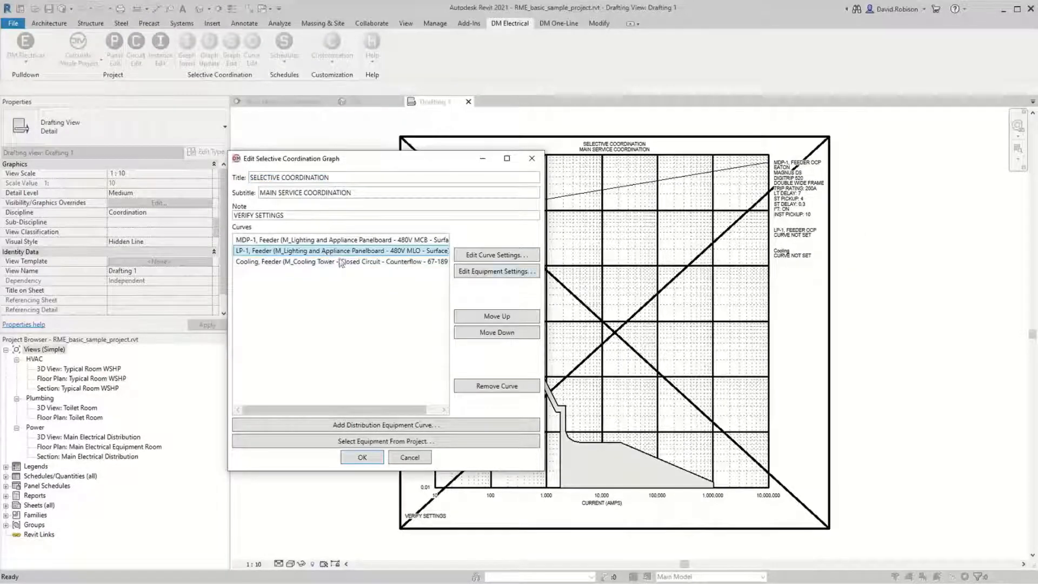
{"action": "left_click", "coordinate": [492, 272]}
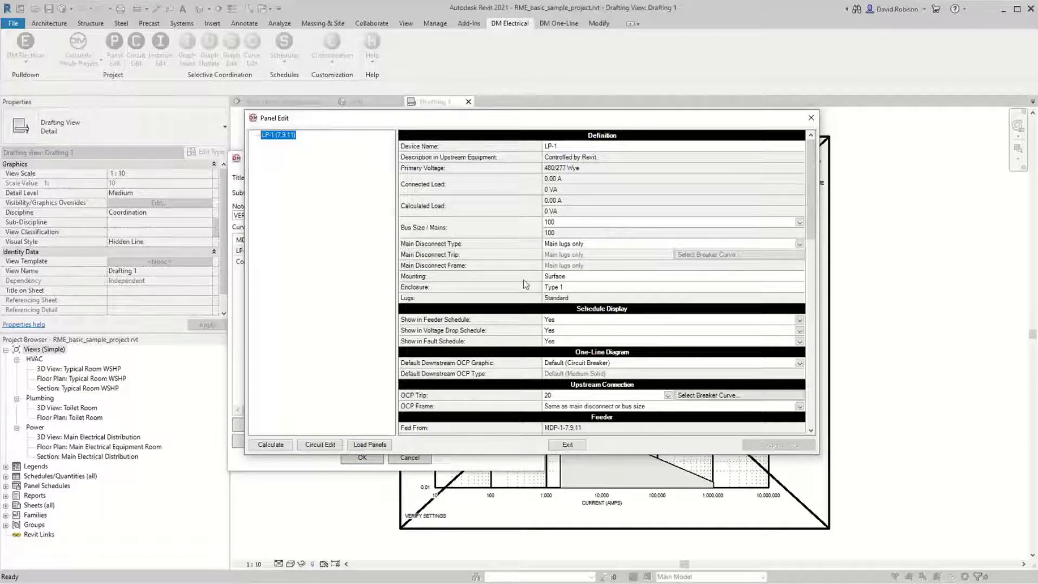
{"action": "left_click", "coordinate": [564, 398]}
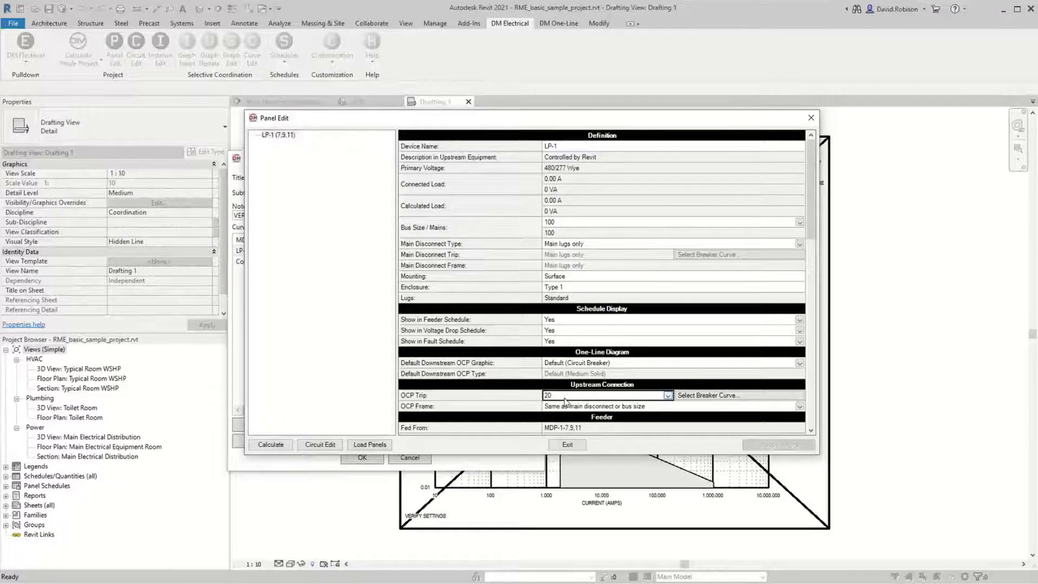
{"action": "left_click", "coordinate": [565, 398]}
{"action": "left_click", "coordinate": [565, 403]}
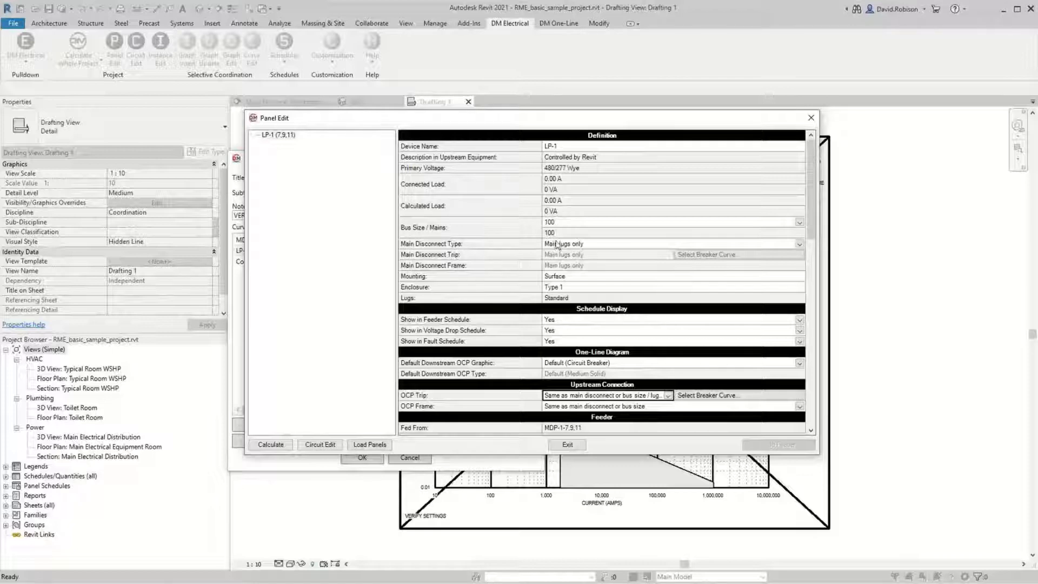
{"action": "left_click", "coordinate": [567, 444]}
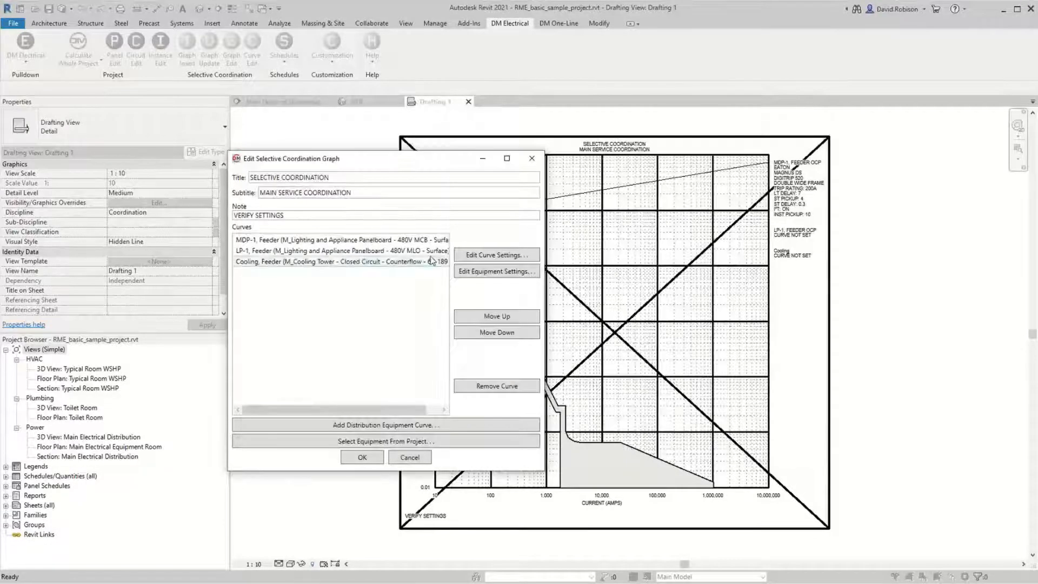
Step: Set the LP-1 feeder curve to Eaton's Magnum DS Digitrip 520 Double Wide Frame breaker, with long-time delay 7 and instantaneous pickup 4
{"action": "left_click", "coordinate": [372, 252]}
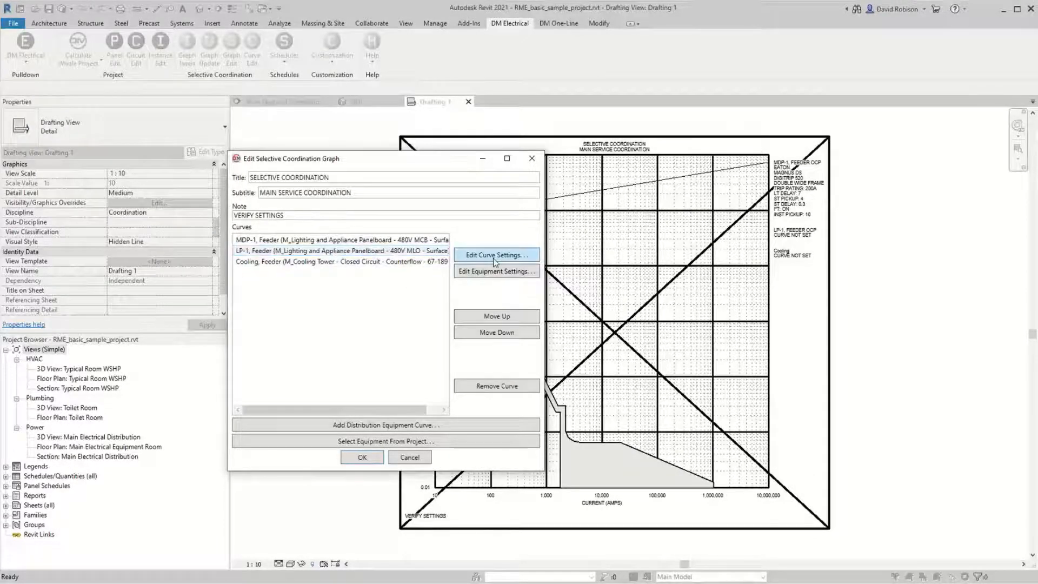
{"action": "left_click", "coordinate": [493, 257]}
{"action": "left_click", "coordinate": [359, 215]}
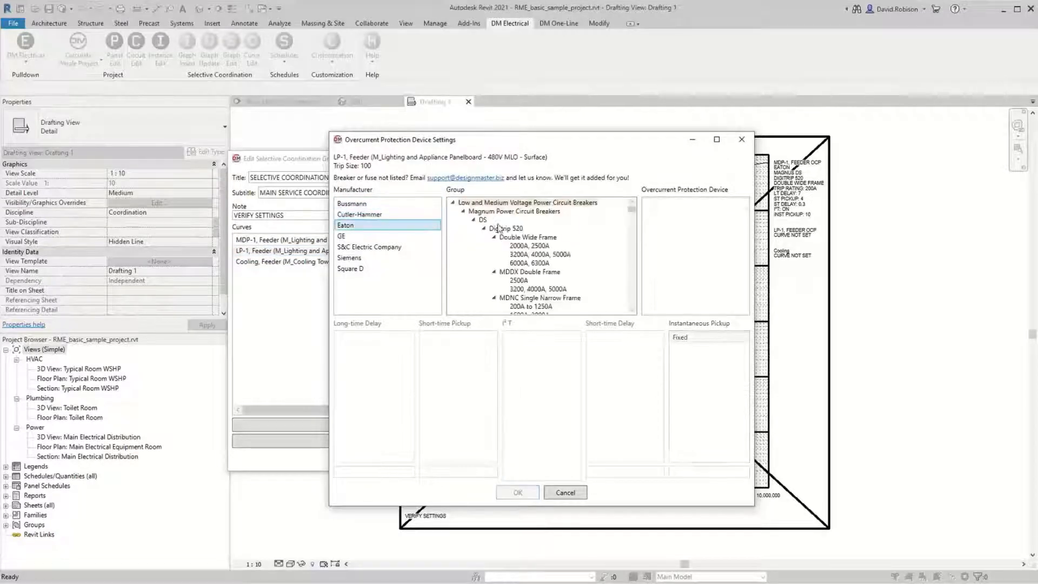
{"action": "left_click", "coordinate": [532, 246]}
{"action": "left_click", "coordinate": [516, 492]}
Step: Set the cooling tower curve to Eaton's Magnum DS Digitrip 520 Double Wide Frame, long-time delay 10 and instantaneous pickup 8, and apply the graph edits
{"action": "left_click", "coordinate": [306, 273]}
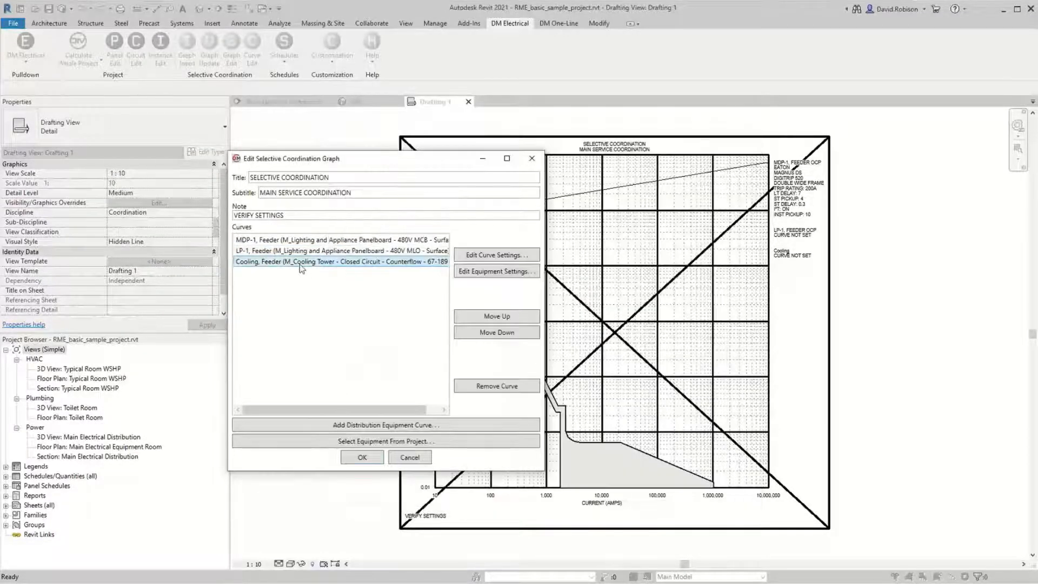
{"action": "left_click", "coordinate": [507, 258]}
{"action": "left_click", "coordinate": [351, 258]}
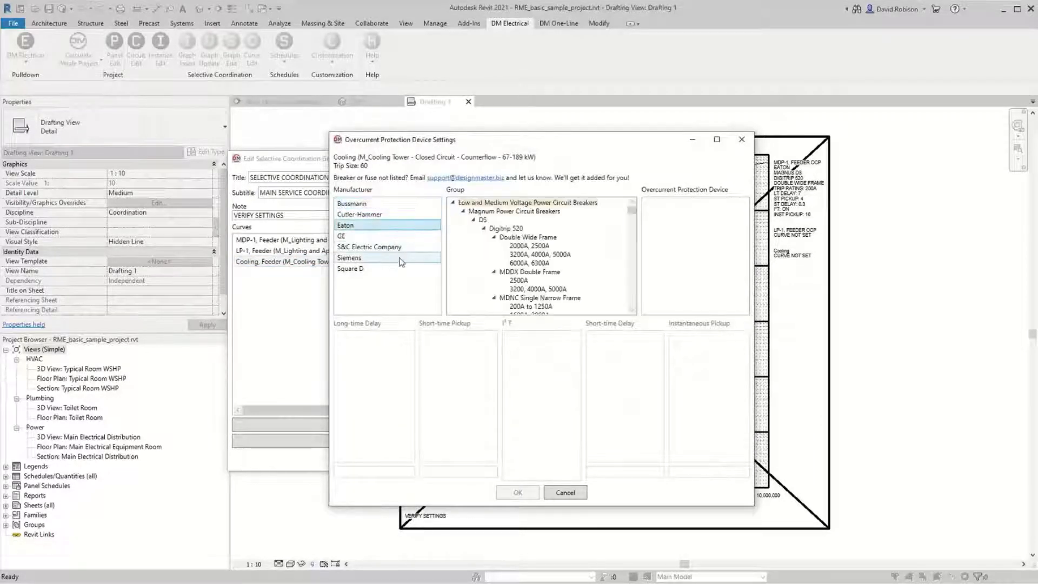
{"action": "left_click", "coordinate": [535, 238]}
{"action": "left_click", "coordinate": [517, 493]}
{"action": "left_click", "coordinate": [372, 461]}
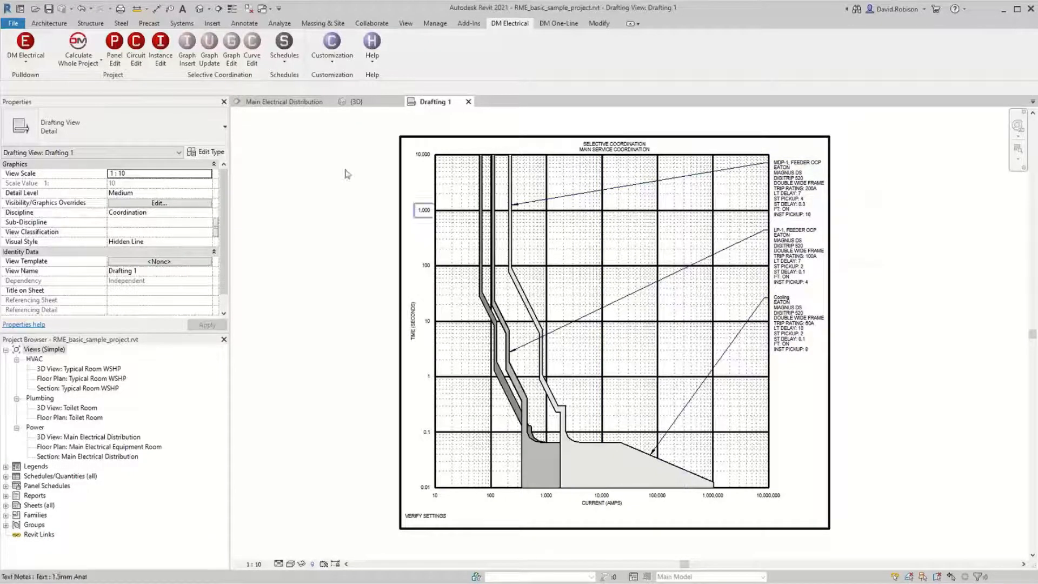
Step: Move the cooling tower's feeder curve to the first place in the graph's curve order and redraw the graph
{"action": "left_click", "coordinate": [231, 49]}
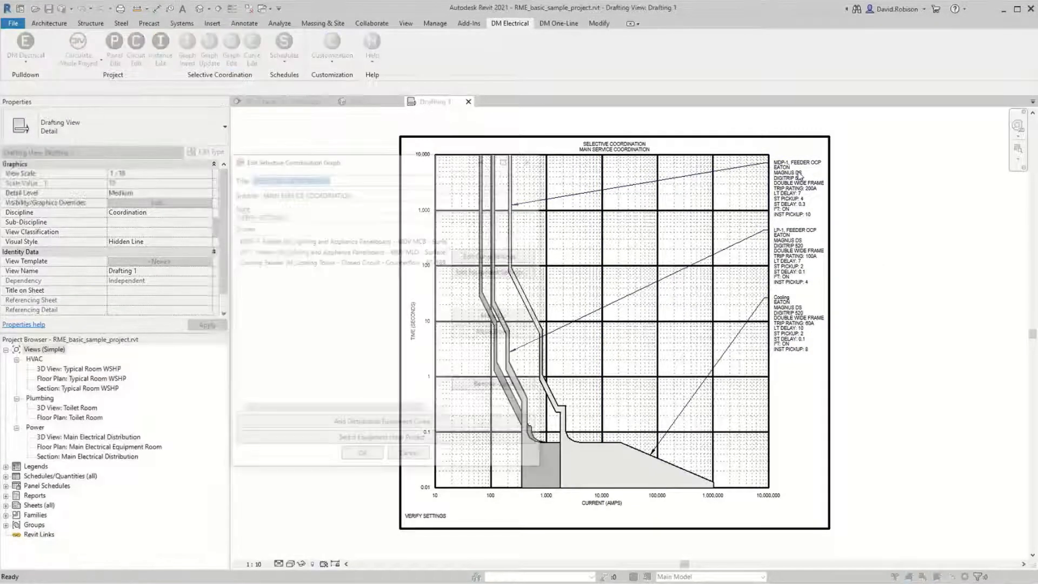
{"action": "left_click", "coordinate": [295, 262]}
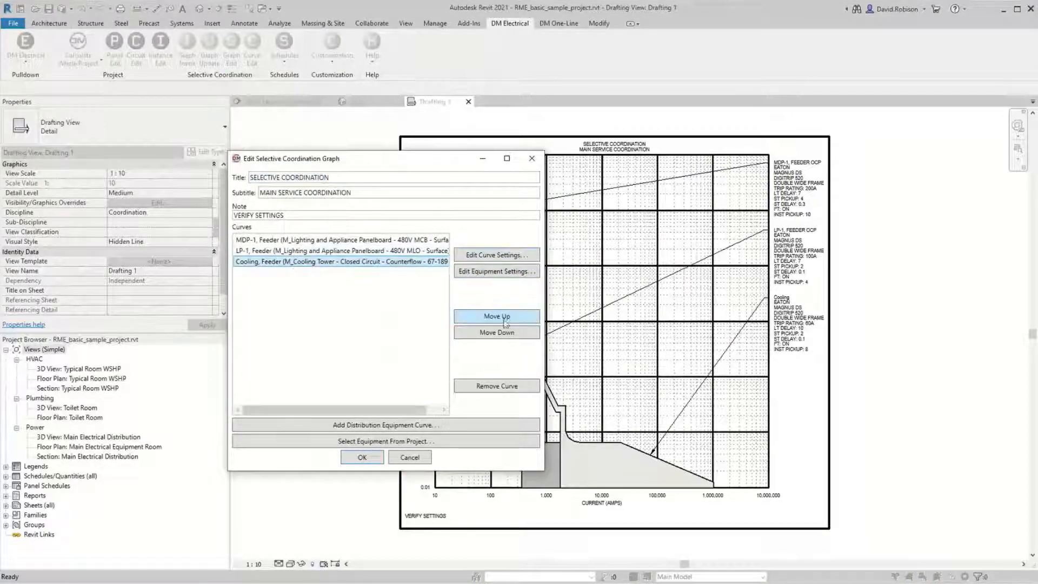
{"action": "left_click", "coordinate": [505, 319]}
{"action": "left_click", "coordinate": [505, 319]}
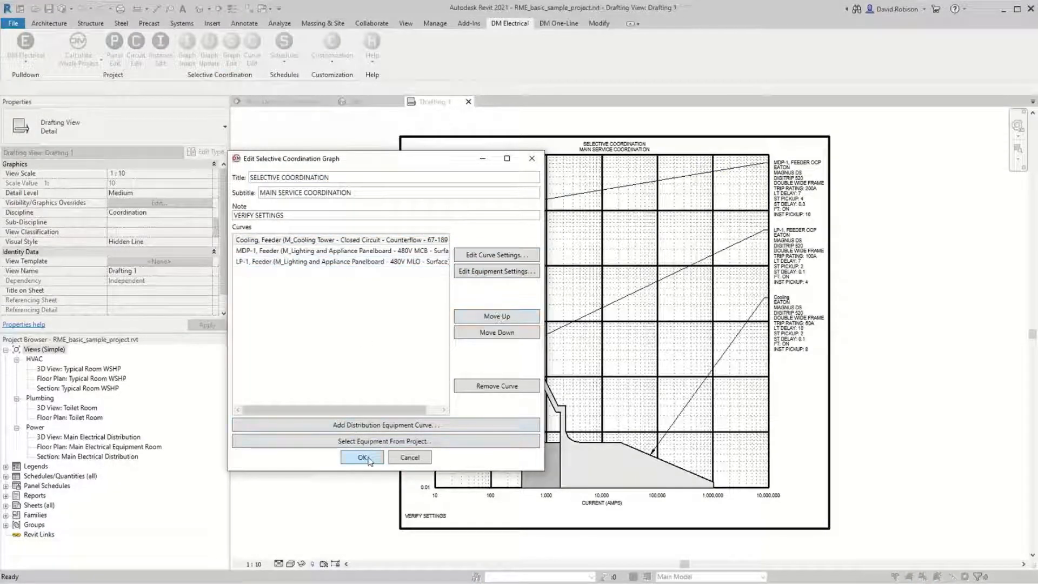
{"action": "left_click", "coordinate": [368, 458]}
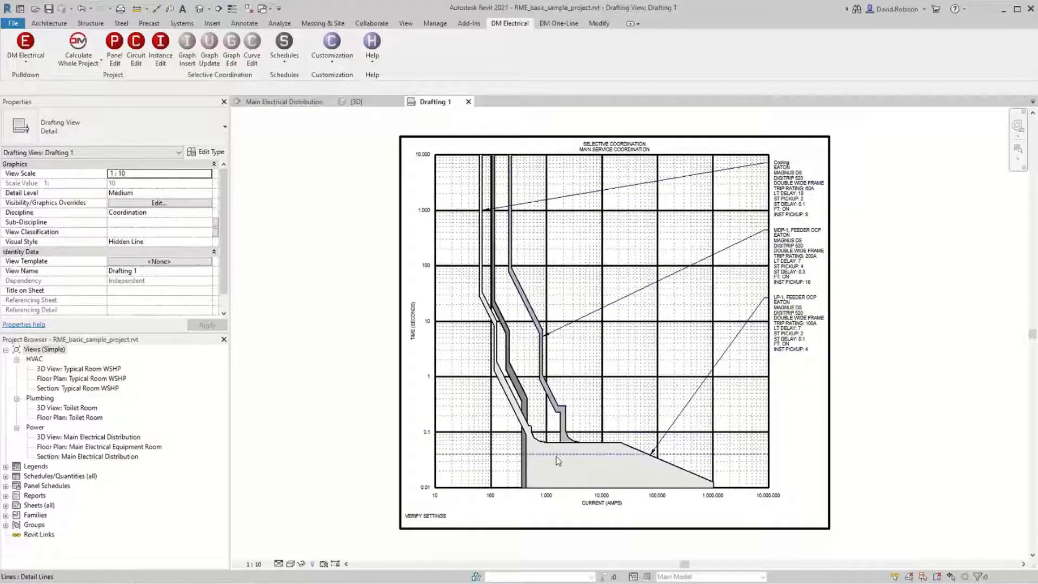
Step: Return the cooling tower's feeder curve to the last place in the curve order, below MDP-1 and LP-1
{"action": "double_click", "coordinate": [575, 394]}
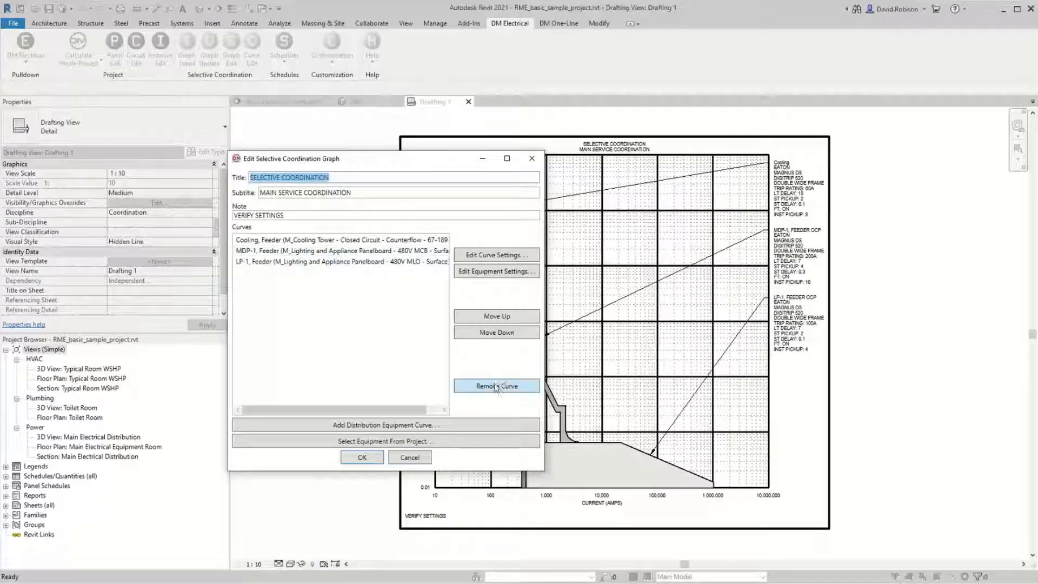
{"action": "left_click", "coordinate": [324, 239]}
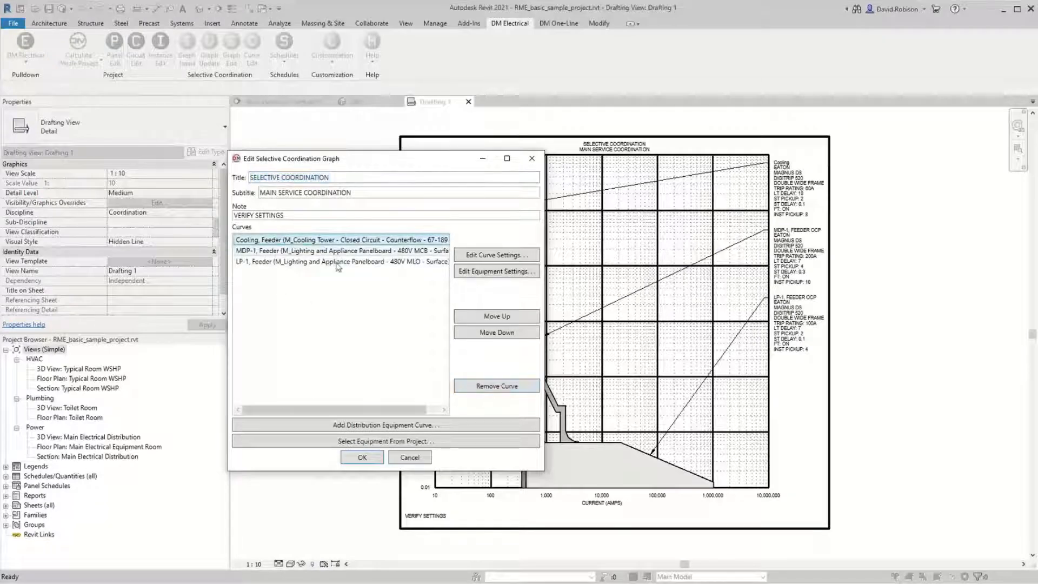
{"action": "left_click", "coordinate": [495, 332]}
{"action": "left_click", "coordinate": [494, 332]}
{"action": "left_click", "coordinate": [363, 457]}
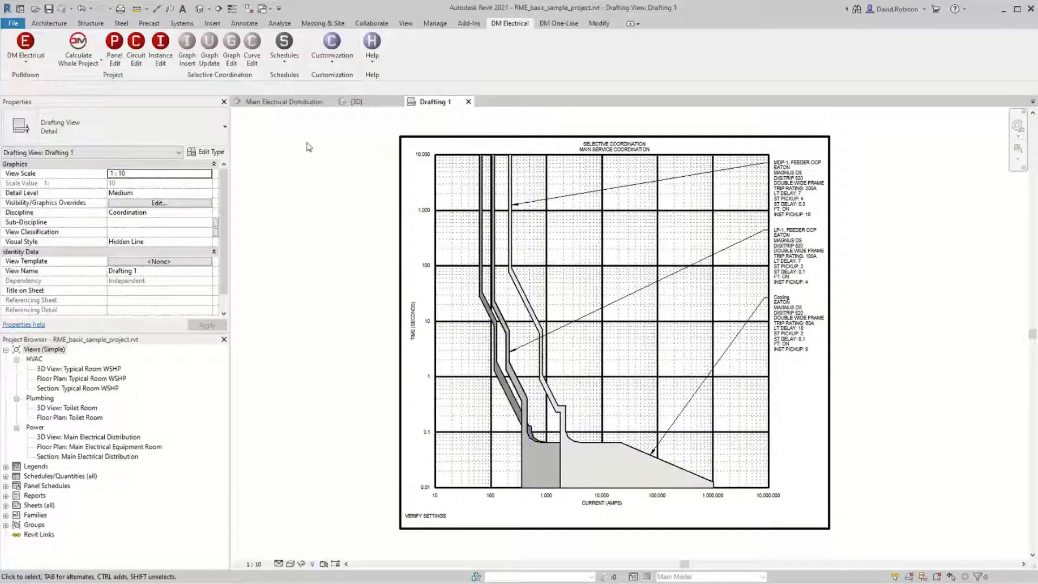
Step: Set the instantaneous pickup of the LP-1 feeder curve to 8 by editing the curve picked on the graph
{"action": "left_click", "coordinate": [234, 58]}
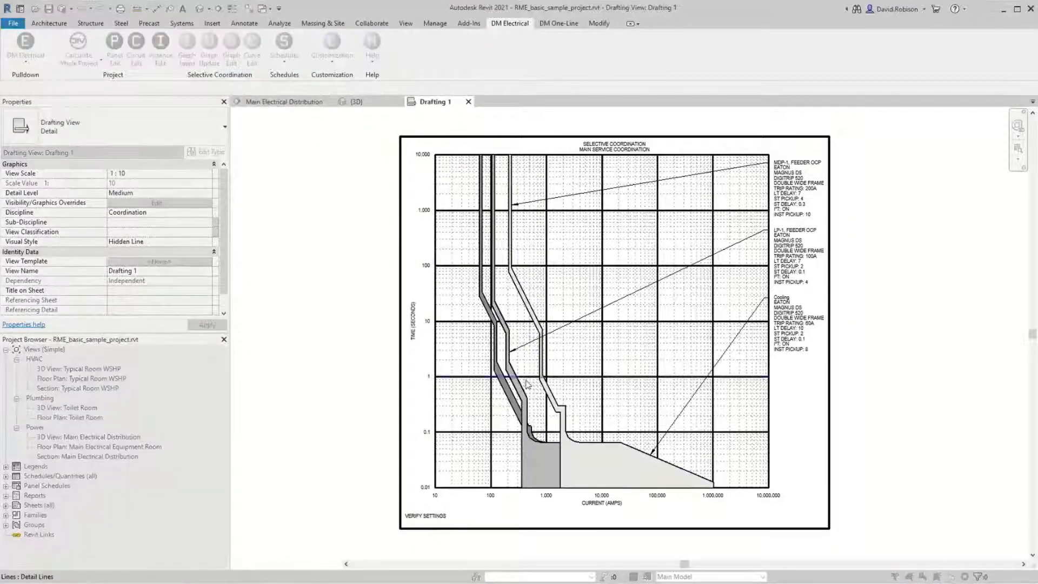
{"action": "left_click", "coordinate": [520, 385]}
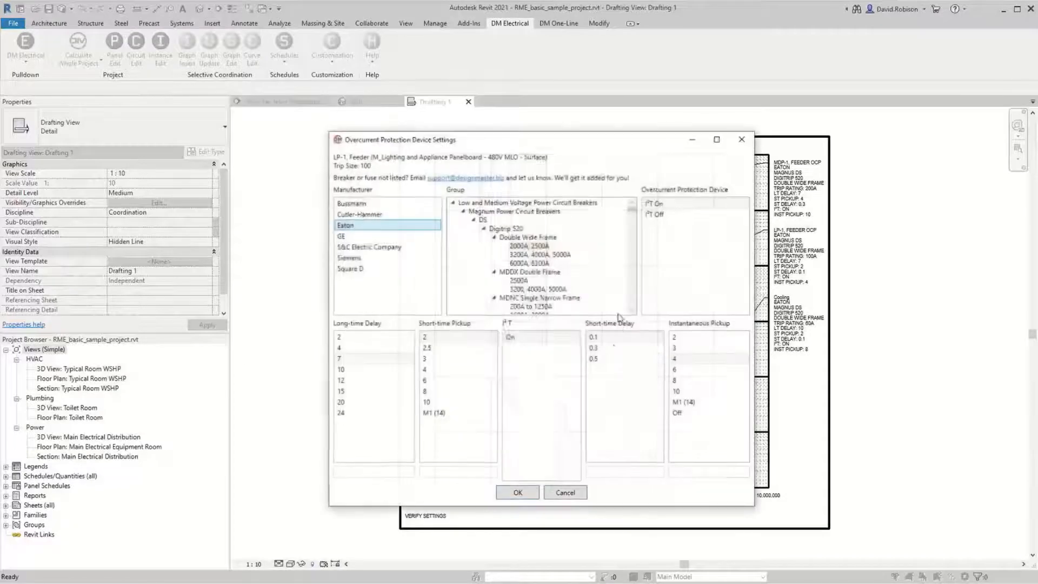
{"action": "left_click_drag", "start_coordinate": [532, 138], "coordinate": [761, 91]}
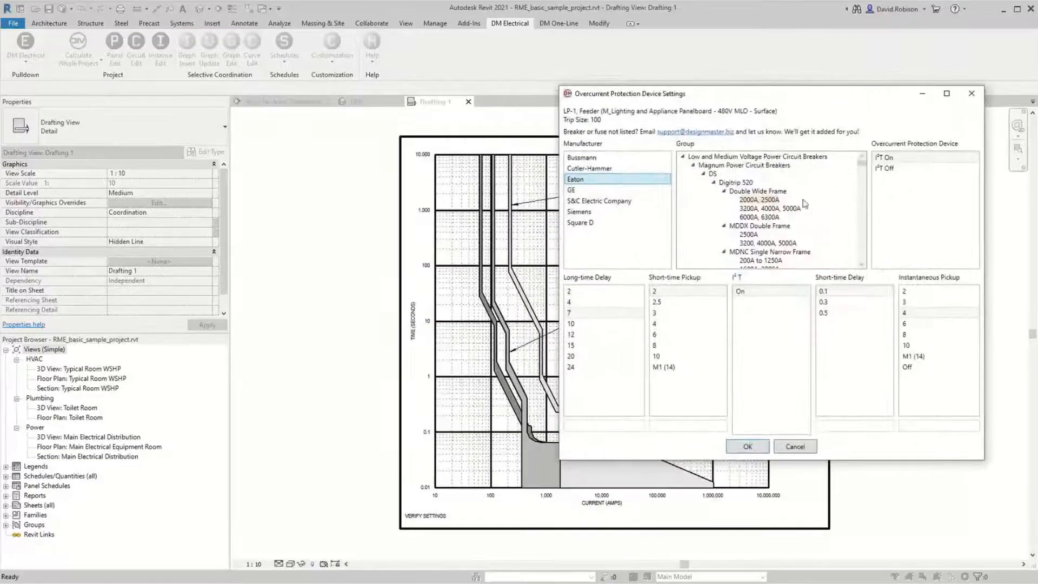
{"action": "left_click", "coordinate": [921, 335]}
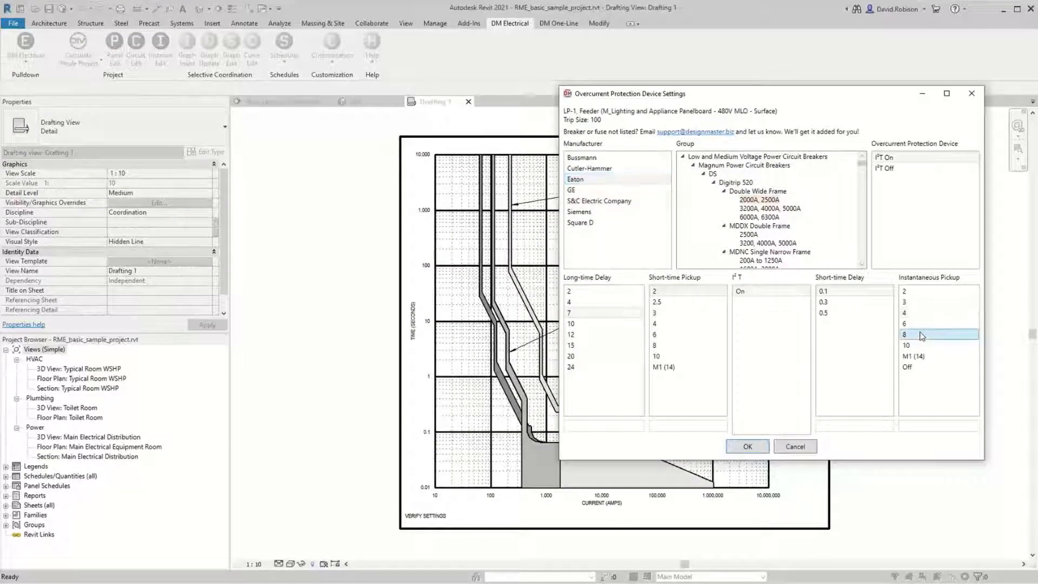
{"action": "left_click", "coordinate": [747, 447]}
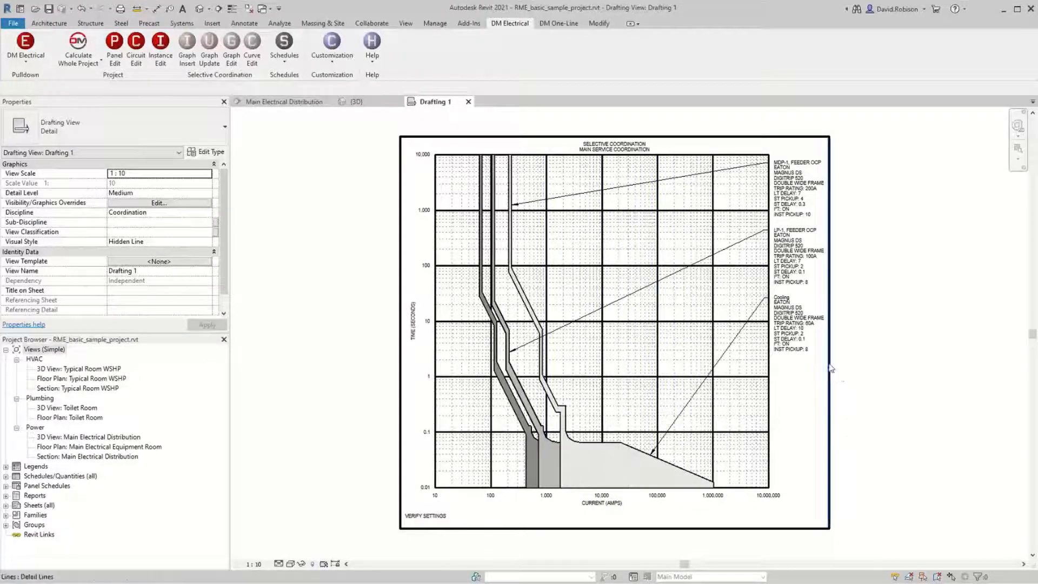
Step: Set the selective coordination graph's title text type to 1/8" Arial in the project options and apply it to the graph
{"action": "left_click", "coordinate": [339, 61]}
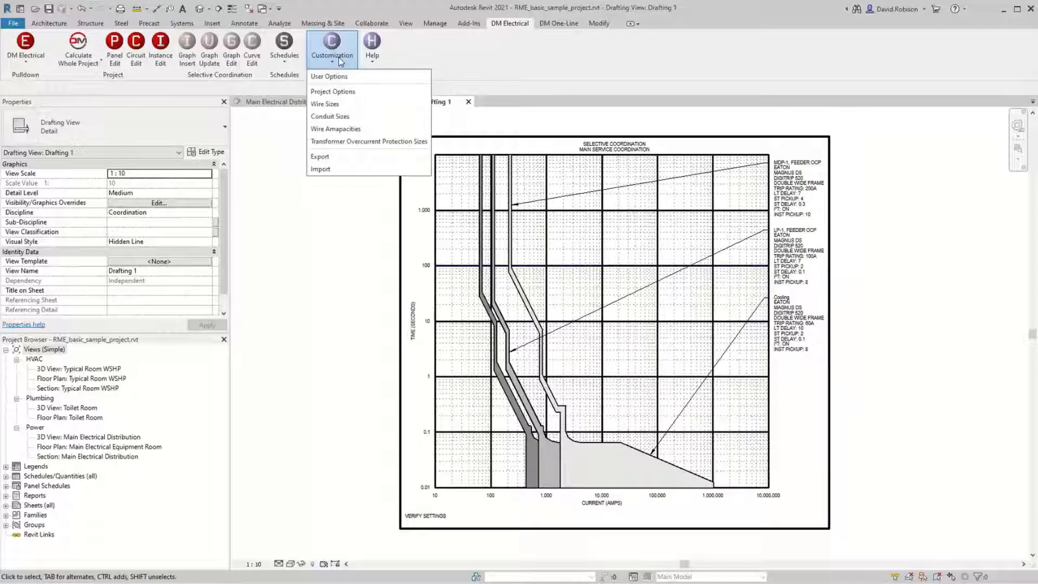
{"action": "left_click", "coordinate": [338, 92]}
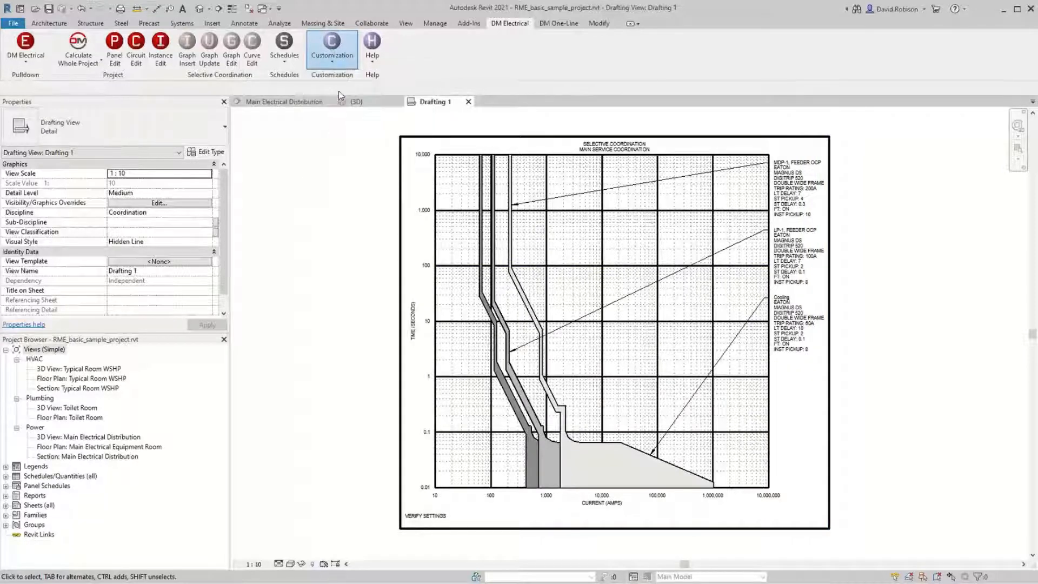
{"action": "scroll", "coordinate": [584, 163], "scroll_direction": "down", "scroll_amount": 3}
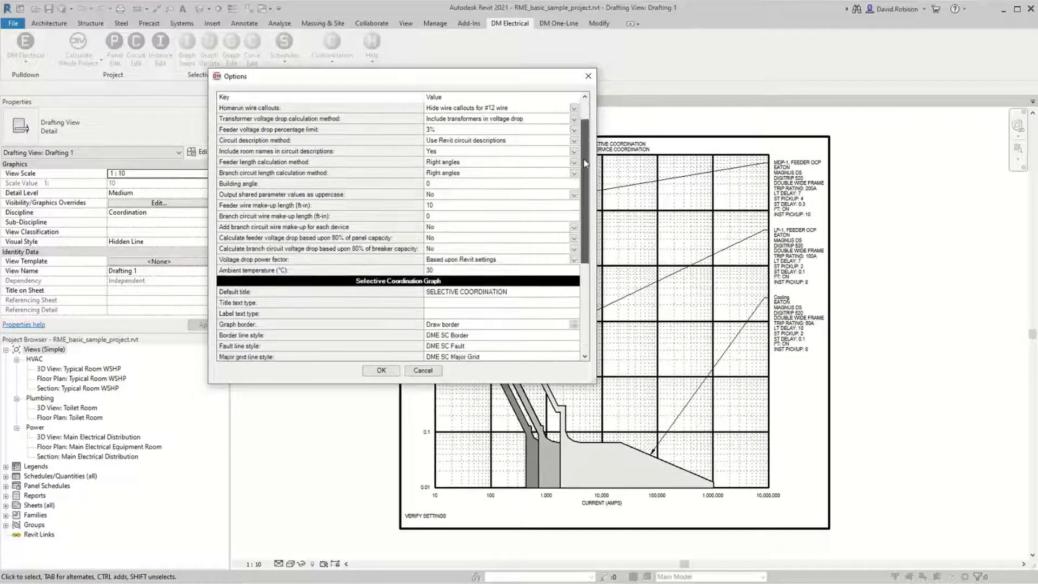
{"action": "scroll", "coordinate": [584, 163], "scroll_direction": "down", "scroll_amount": 3}
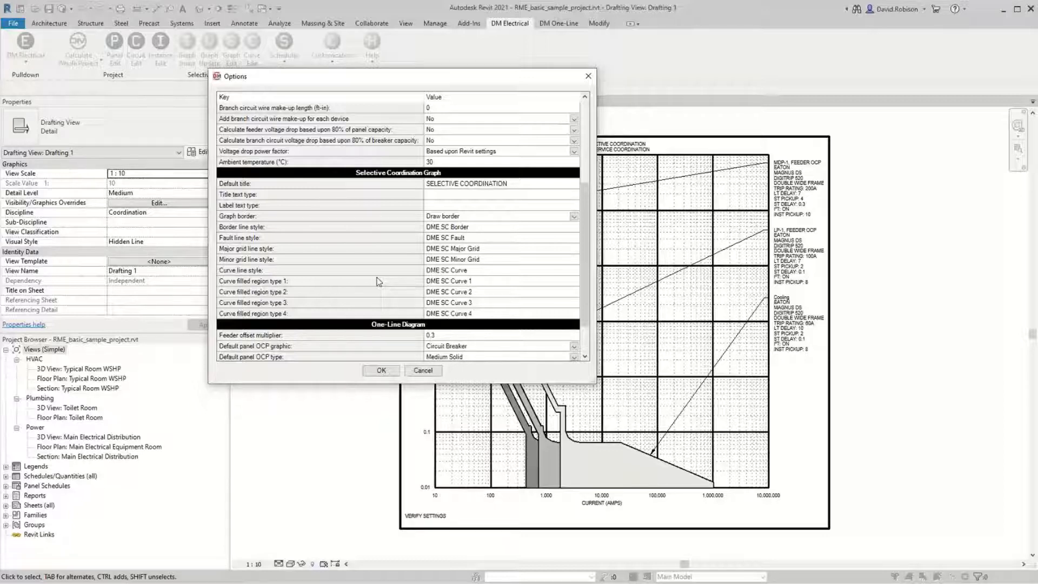
{"action": "left_click", "coordinate": [472, 195]}
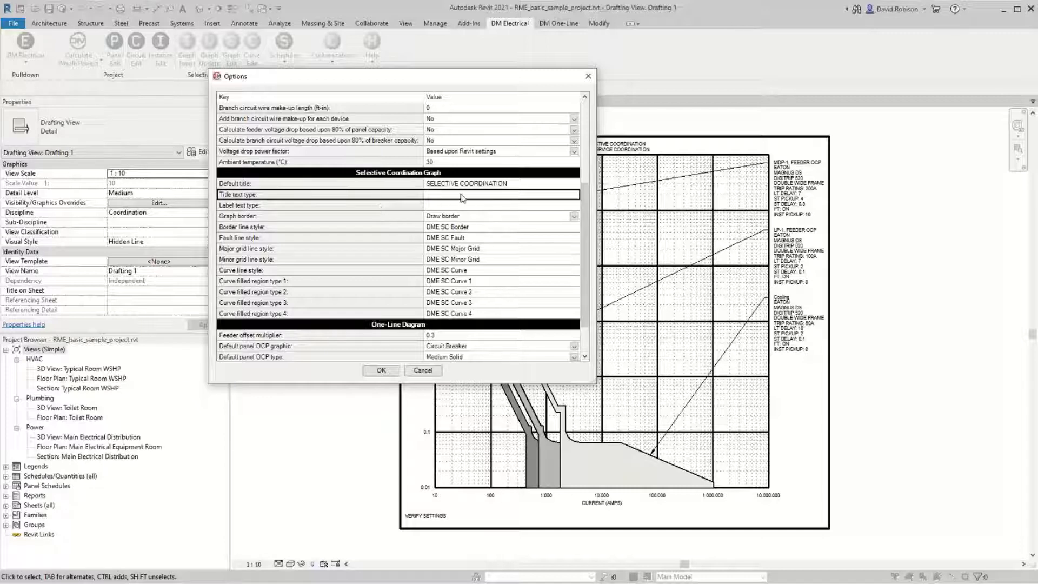
{"action": "left_click", "coordinate": [461, 195]}
{"action": "type", "text": "1/8\" Arial"}
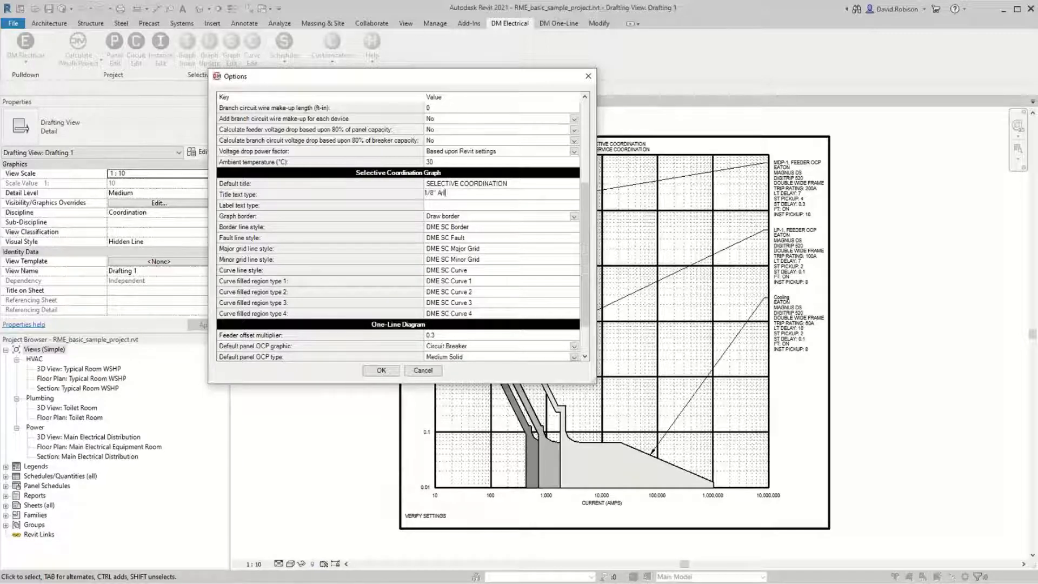
{"action": "key", "text": "Return"}
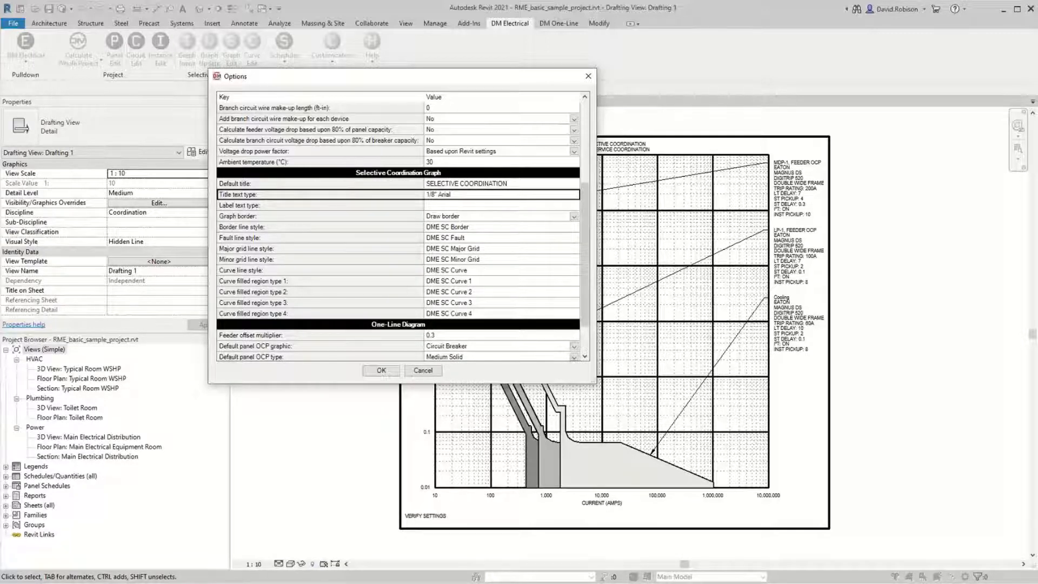
{"action": "left_click", "coordinate": [457, 228]}
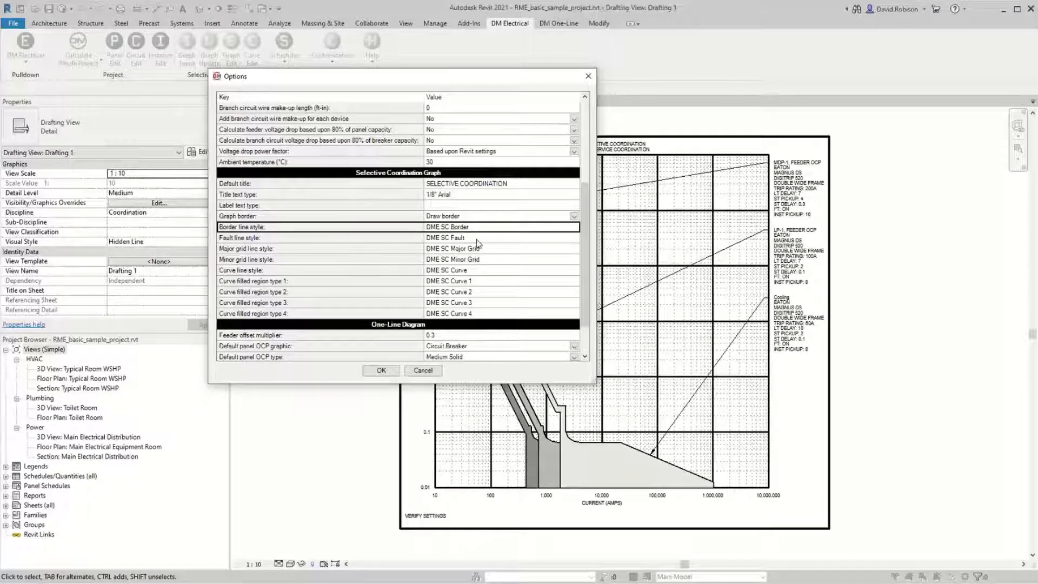
{"action": "left_click", "coordinate": [382, 371]}
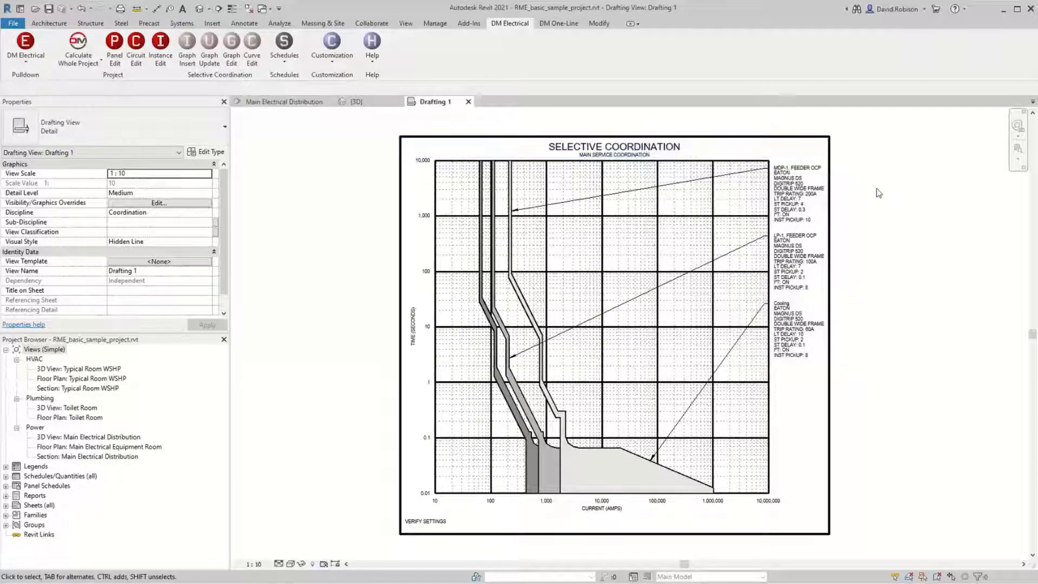
{"action": "left_click", "coordinate": [331, 48]}
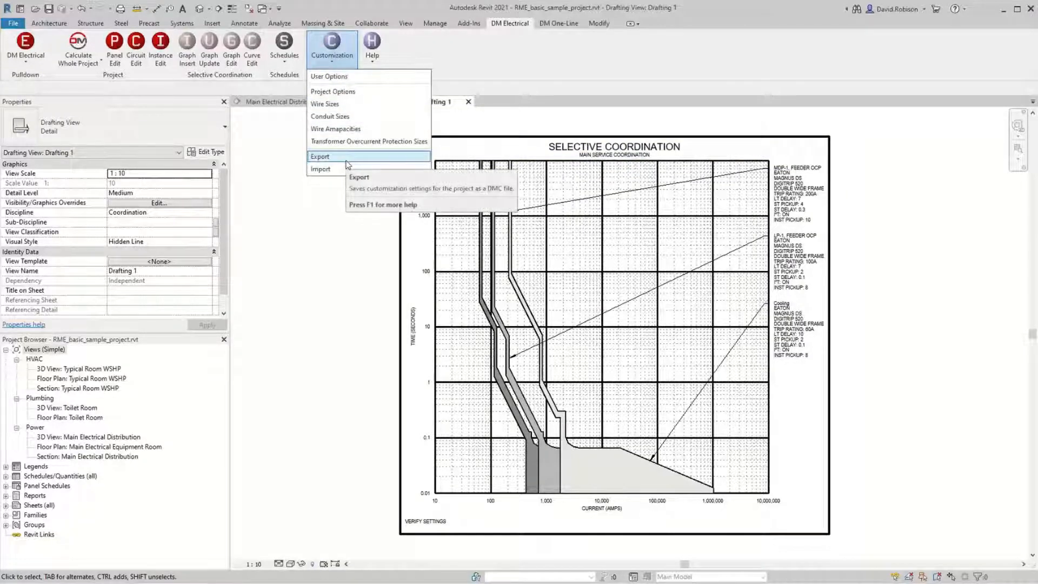
{"action": "left_click", "coordinate": [327, 219]}
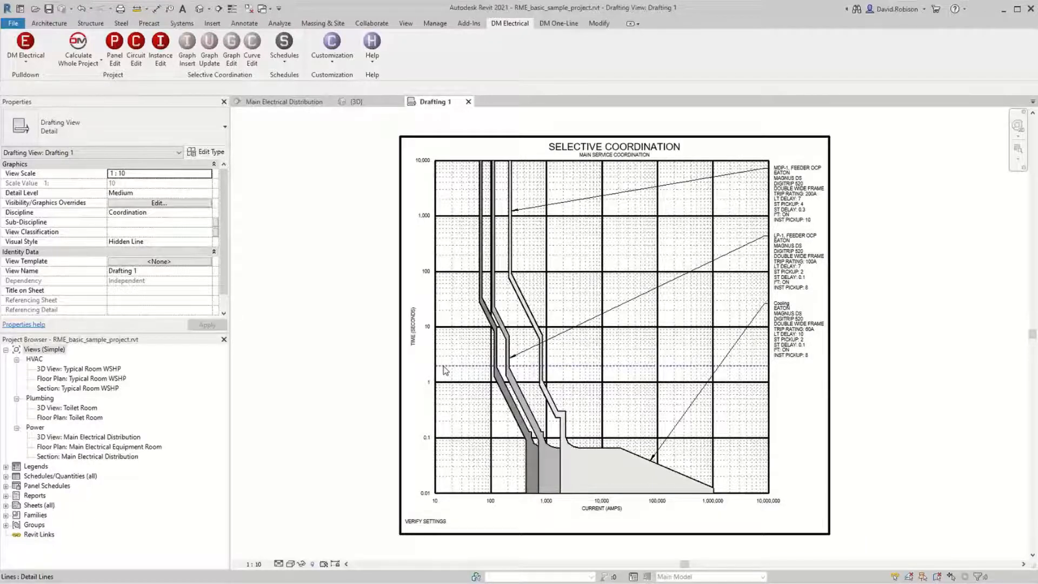
Step: Set LP-1's utility fault at device to Fixed at 10000 in the panel's fault calculations and calculate its arc-flash values
{"action": "scroll", "coordinate": [444, 370], "scroll_direction": "up", "scroll_amount": 2}
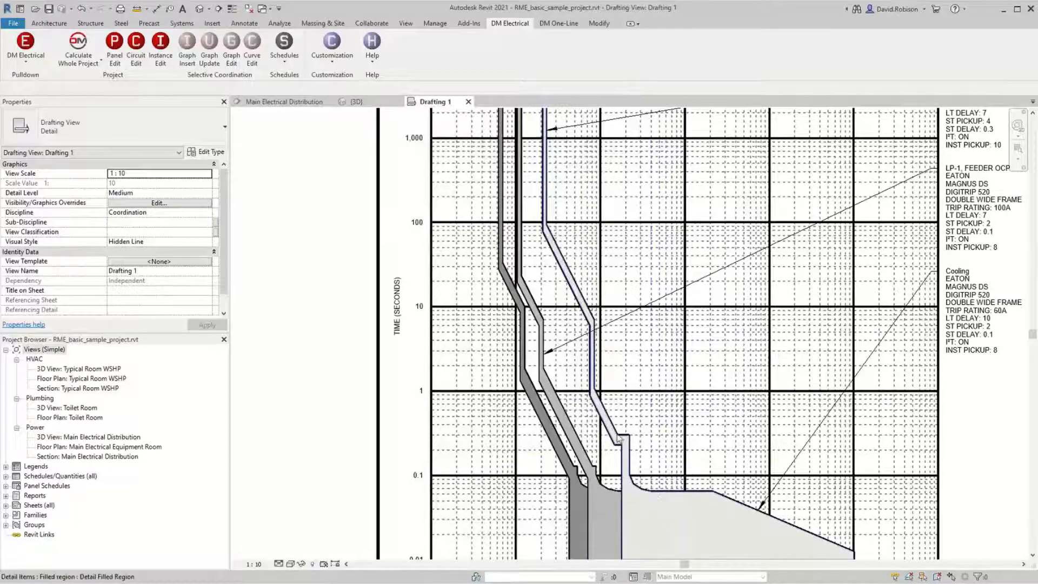
{"action": "middle_click_drag", "start_coordinate": [618, 439], "coordinate": [598, 384]}
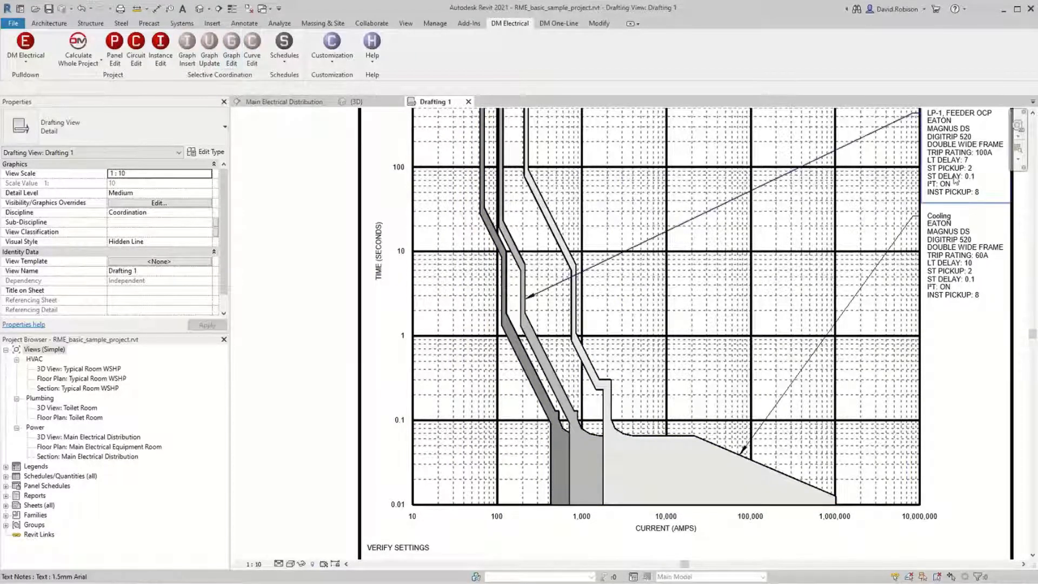
{"action": "left_click", "coordinate": [114, 43]}
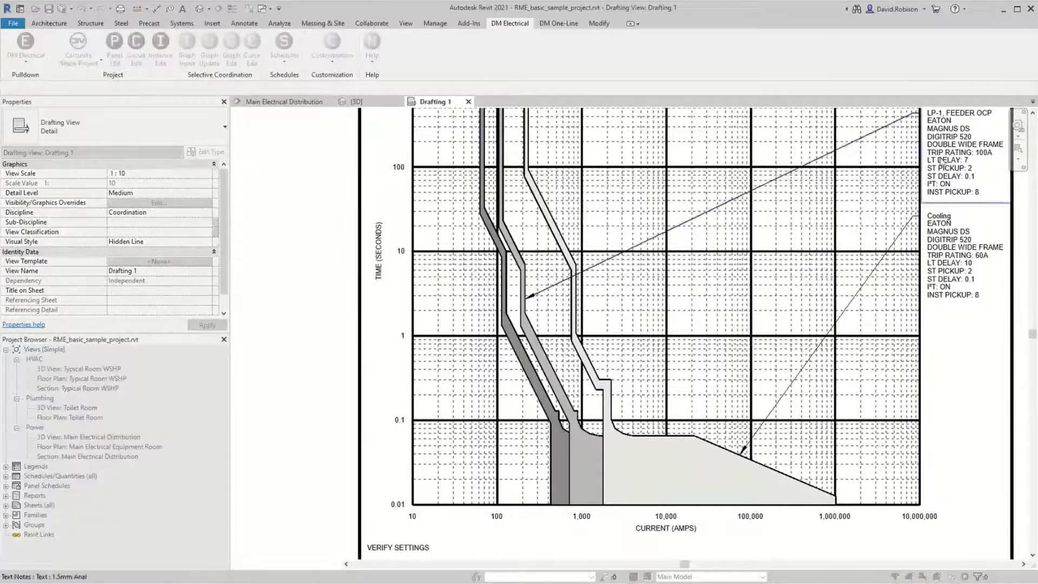
{"action": "scroll", "coordinate": [458, 302], "scroll_direction": "down", "scroll_amount": 10}
{"action": "scroll", "coordinate": [459, 302], "scroll_direction": "down", "scroll_amount": 2}
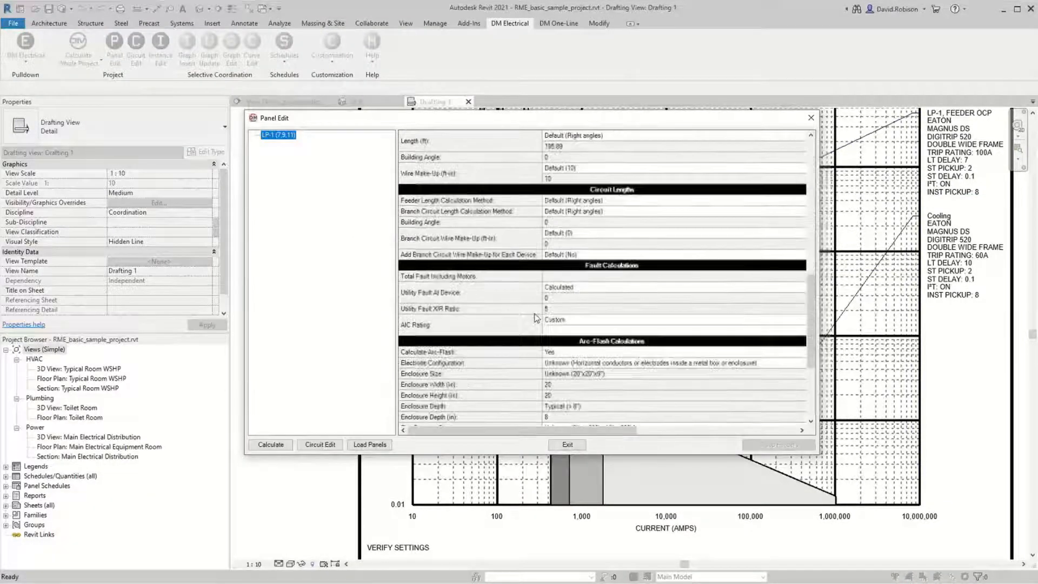
{"action": "left_click", "coordinate": [567, 287]}
{"action": "left_click", "coordinate": [567, 306]}
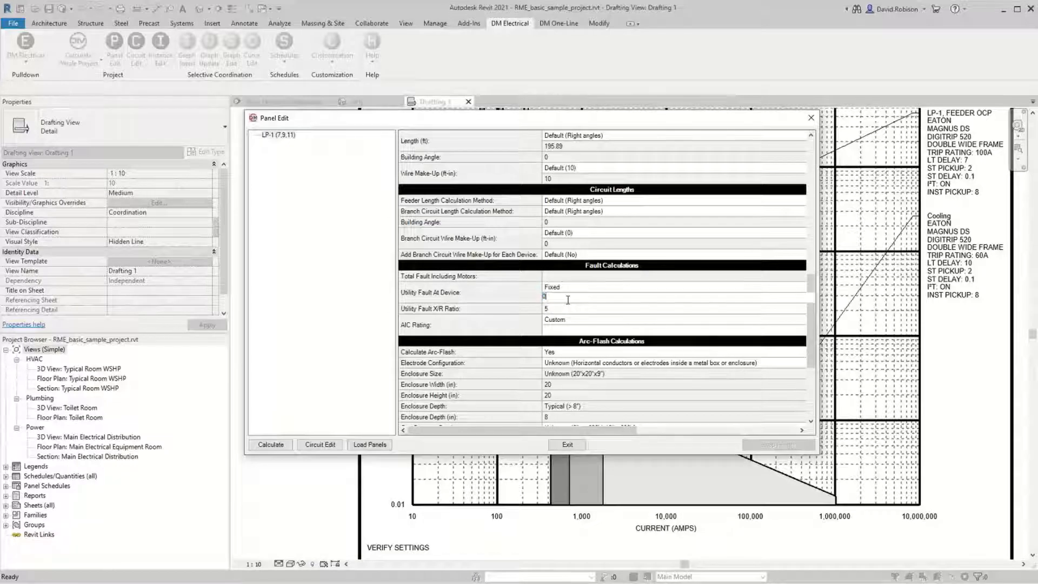
{"action": "type", "text": "10000"}
{"action": "key", "text": "Return"}
{"action": "scroll", "coordinate": [530, 181], "scroll_direction": "down", "scroll_amount": 4}
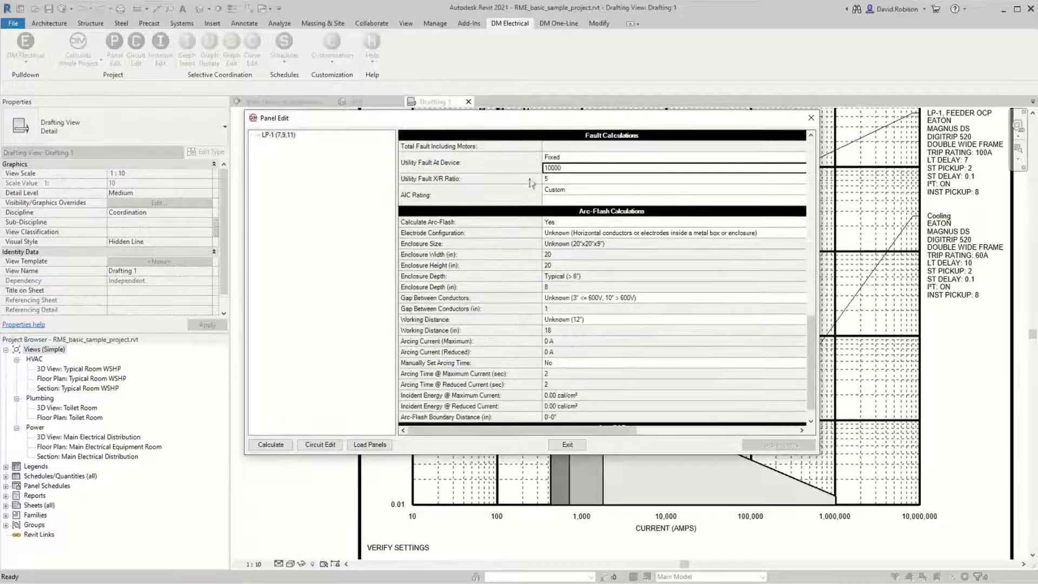
{"action": "left_click_drag", "start_coordinate": [523, 118], "coordinate": [369, 20]}
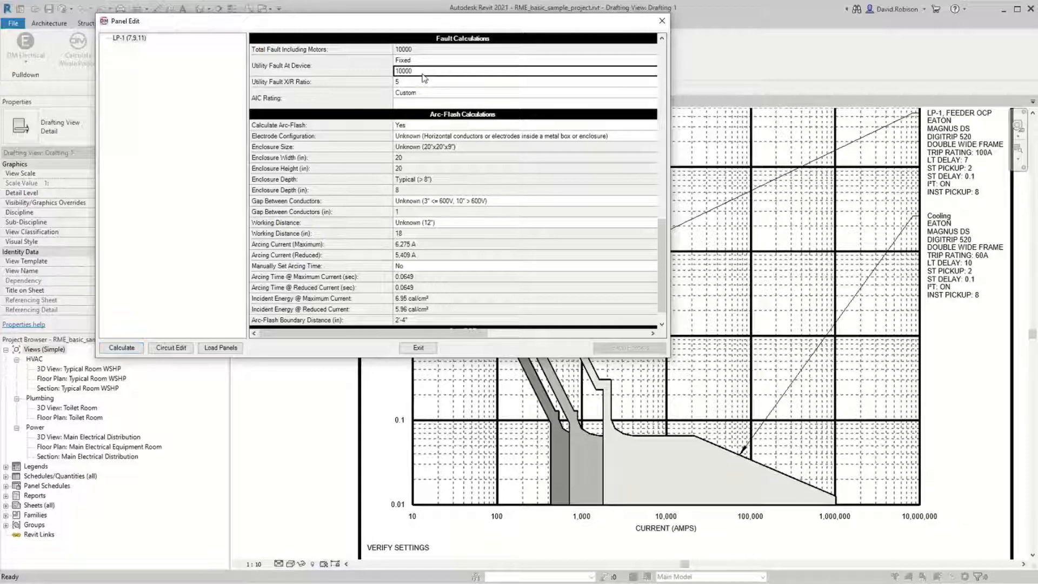
Step: Set LP-1's fixed utility fault to 2000 and recalculate its arc-flash values
{"action": "type", "text": "2000"}
{"action": "left_click", "coordinate": [406, 277]}
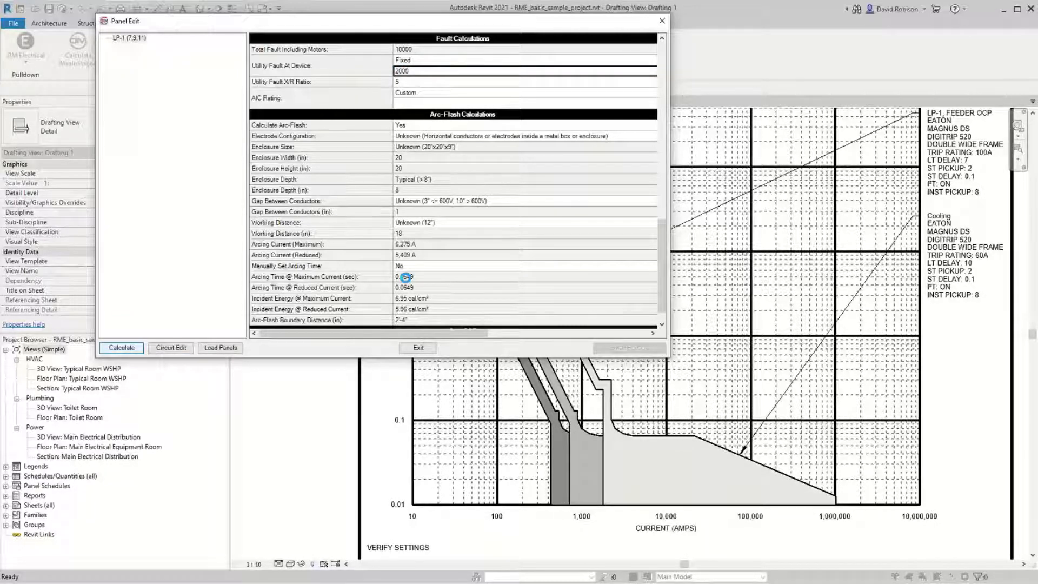
{"action": "key", "text": "Return"}
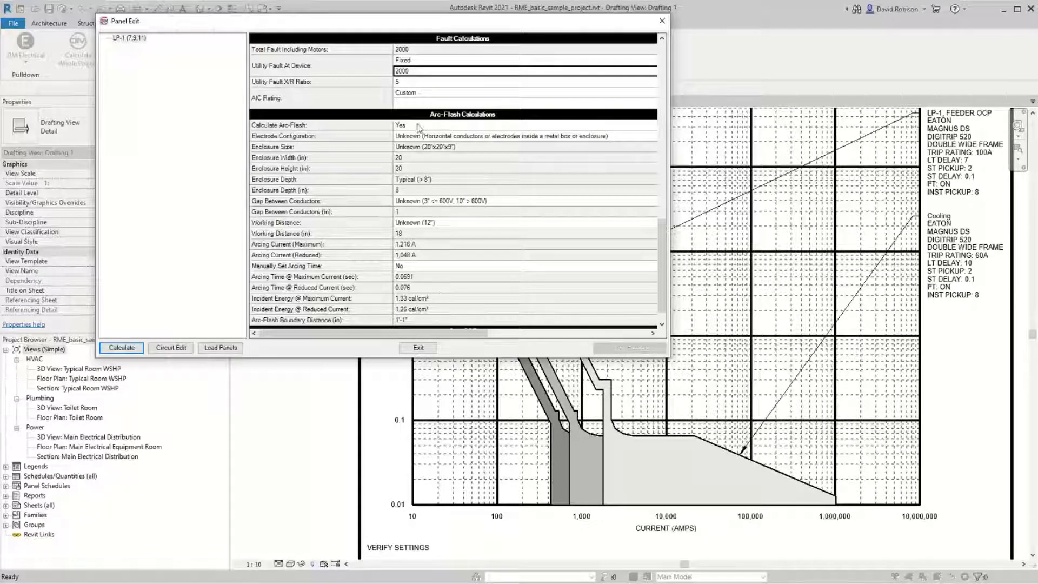
Step: Set LP-1's fixed utility fault to 1000, recalculate the arc-flash values, and keep manually set arcing time at No
{"action": "left_click", "coordinate": [411, 71]}
{"action": "type", "text": "1000"}
{"action": "key", "text": "Return"}
{"action": "left_click", "coordinate": [121, 348]}
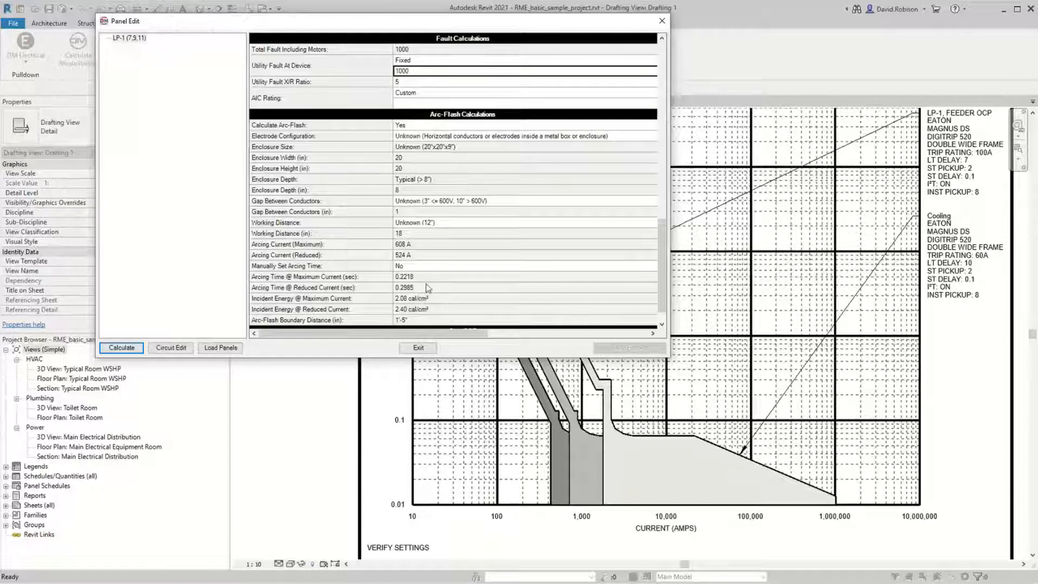
{"action": "left_click", "coordinate": [424, 266]}
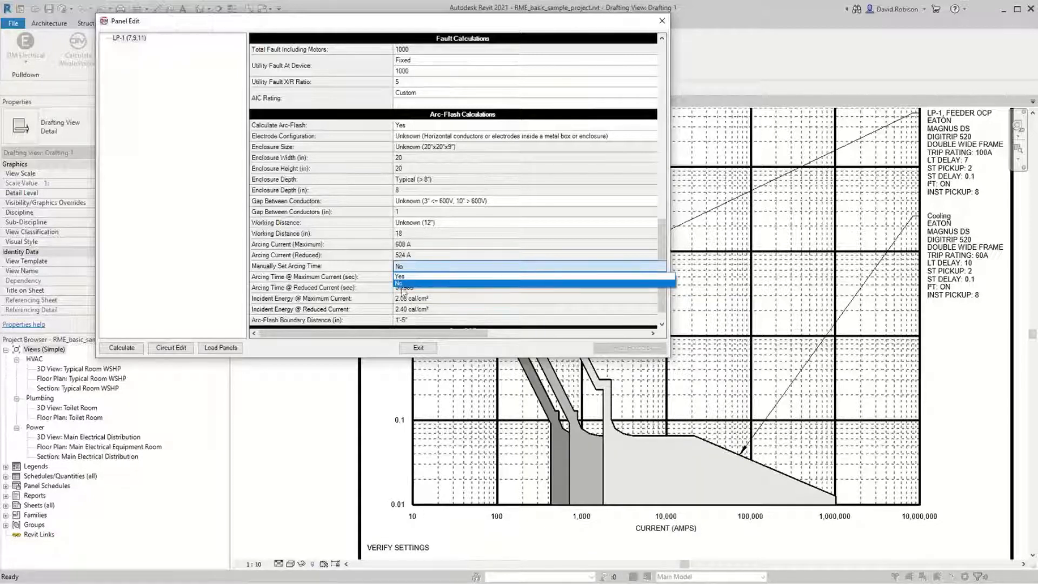
{"action": "left_click", "coordinate": [401, 285]}
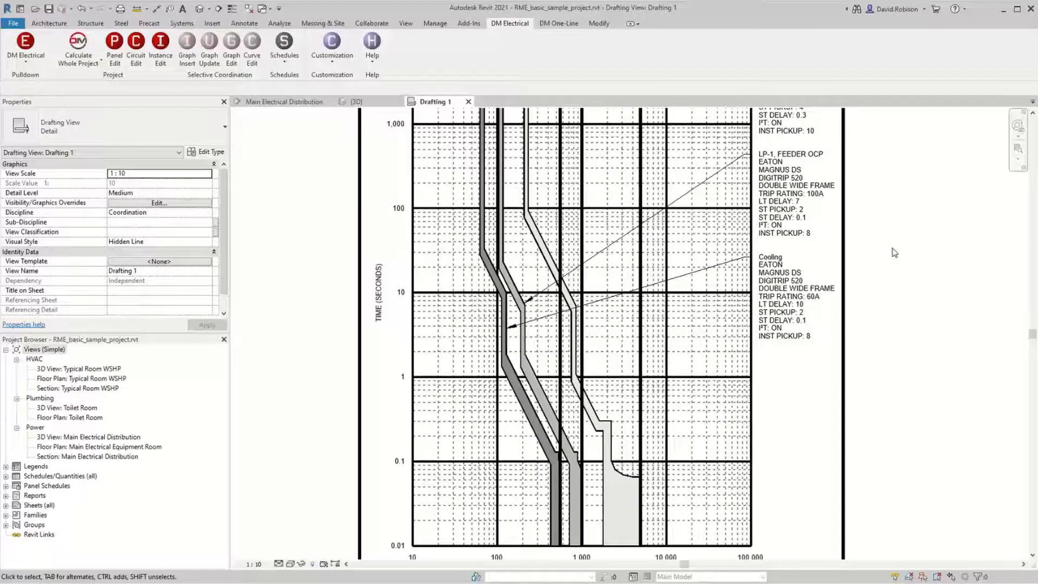
Step: Review the customization folder path and the one-line scale warning setting in the user options
{"action": "left_click", "coordinate": [332, 48]}
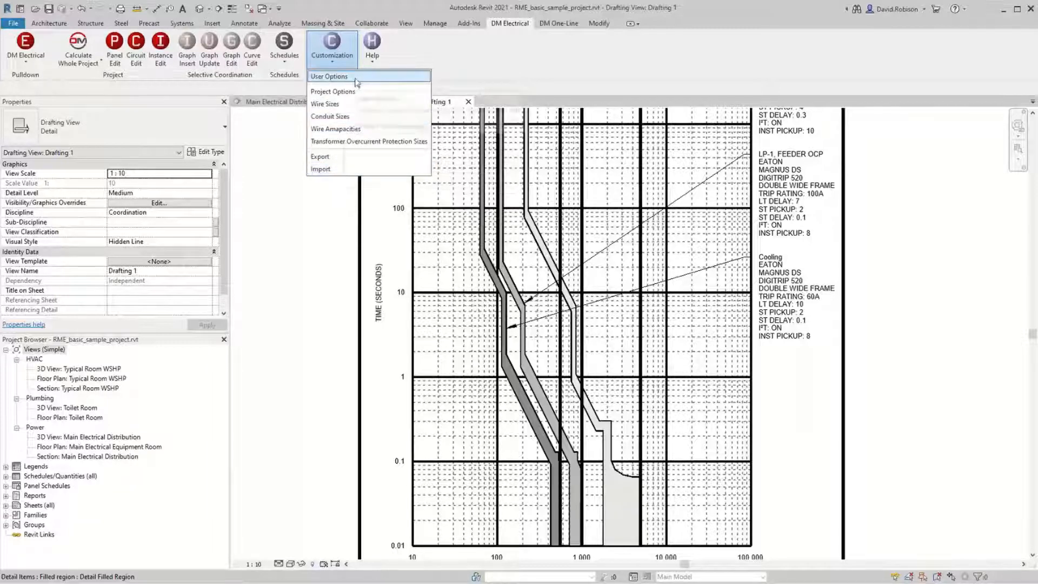
{"action": "left_click", "coordinate": [329, 76]}
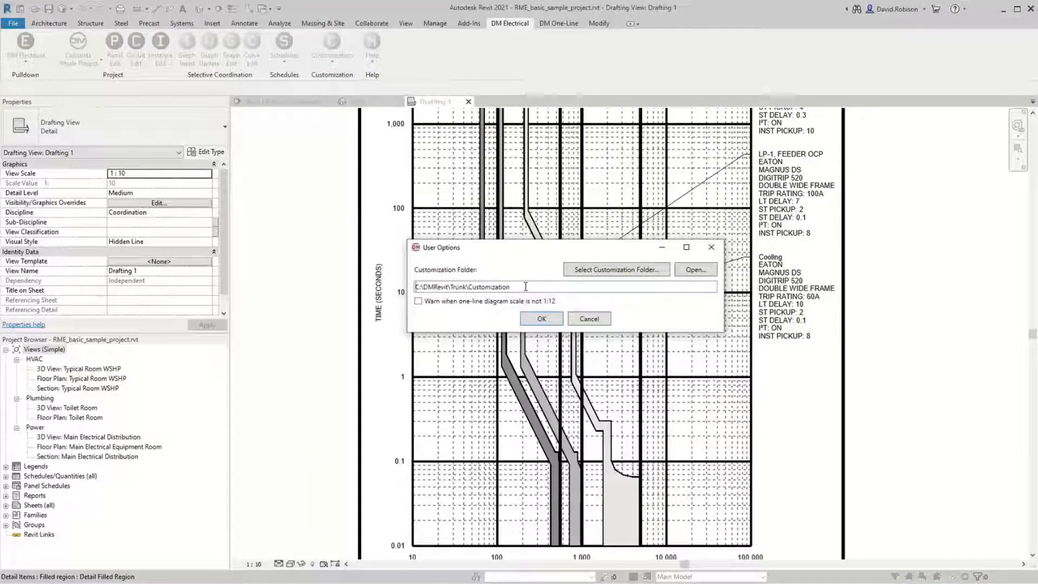
{"action": "left_click", "coordinate": [541, 318]}
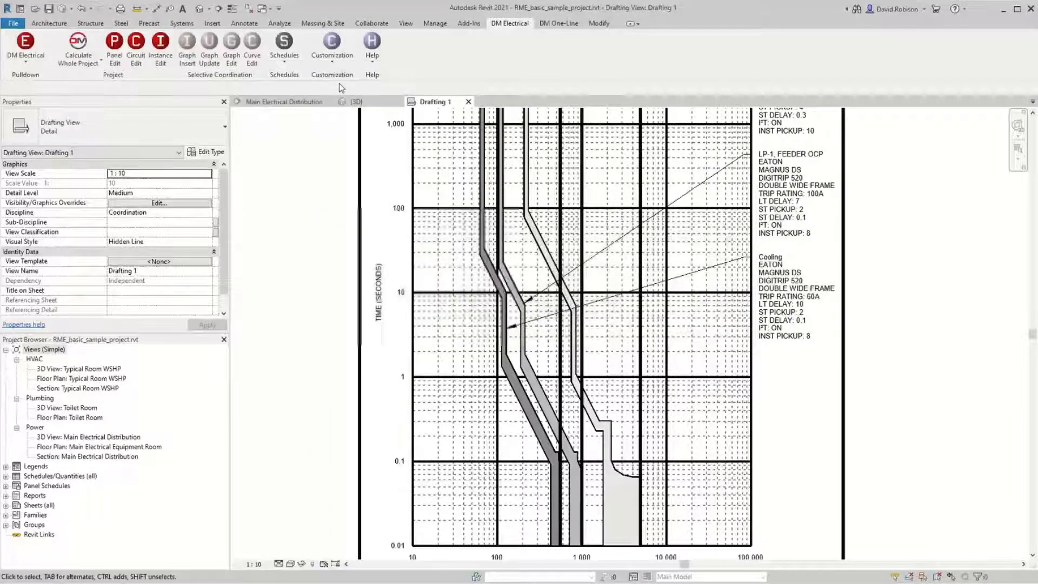
{"action": "left_click", "coordinate": [332, 53]}
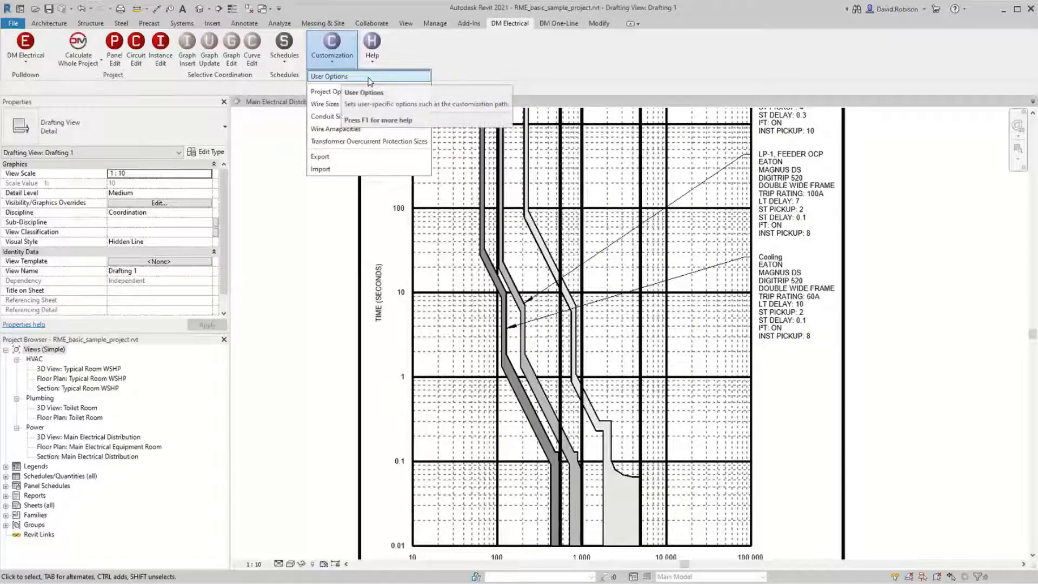
{"action": "left_click", "coordinate": [338, 76]}
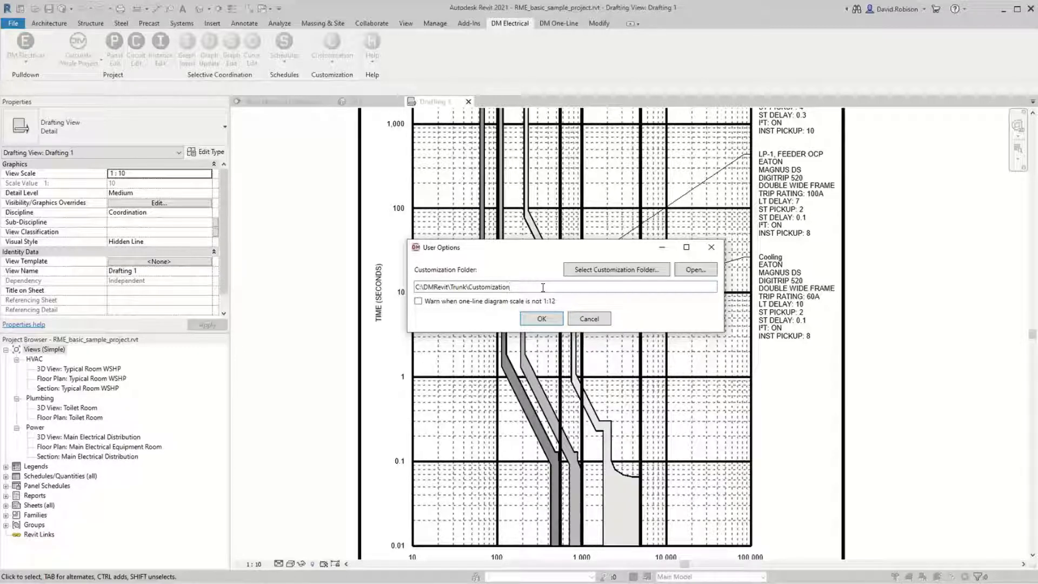
{"action": "left_click", "coordinate": [588, 319]}
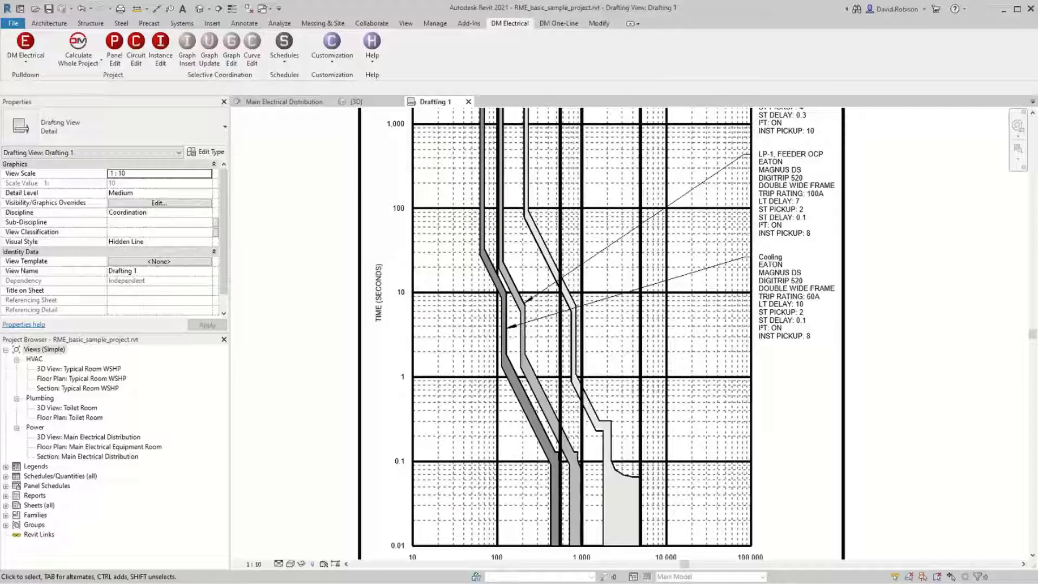
Step: Add distribution equipment curves for LP-1B, MP-1B and MDP-2 to the selective coordination graph and redraw it
{"action": "scroll", "coordinate": [811, 400], "scroll_direction": "down", "scroll_amount": 3}
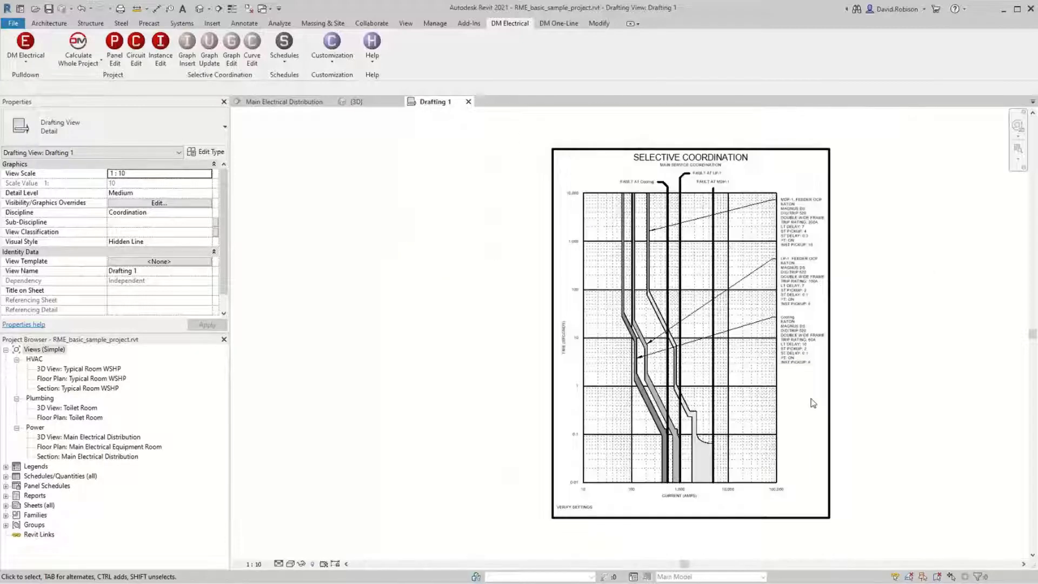
{"action": "left_click", "coordinate": [233, 49]}
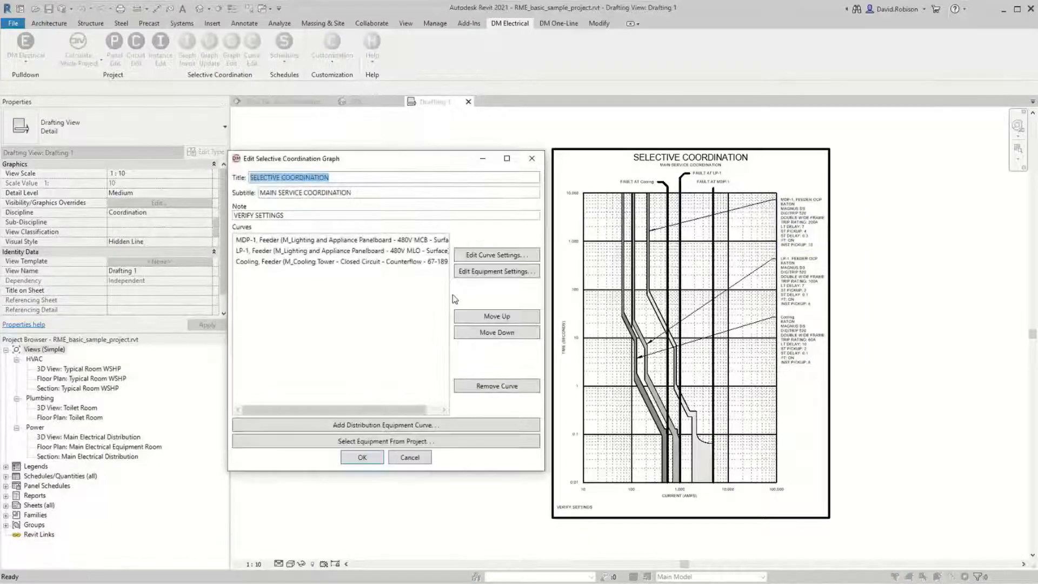
{"action": "left_click", "coordinate": [386, 425]}
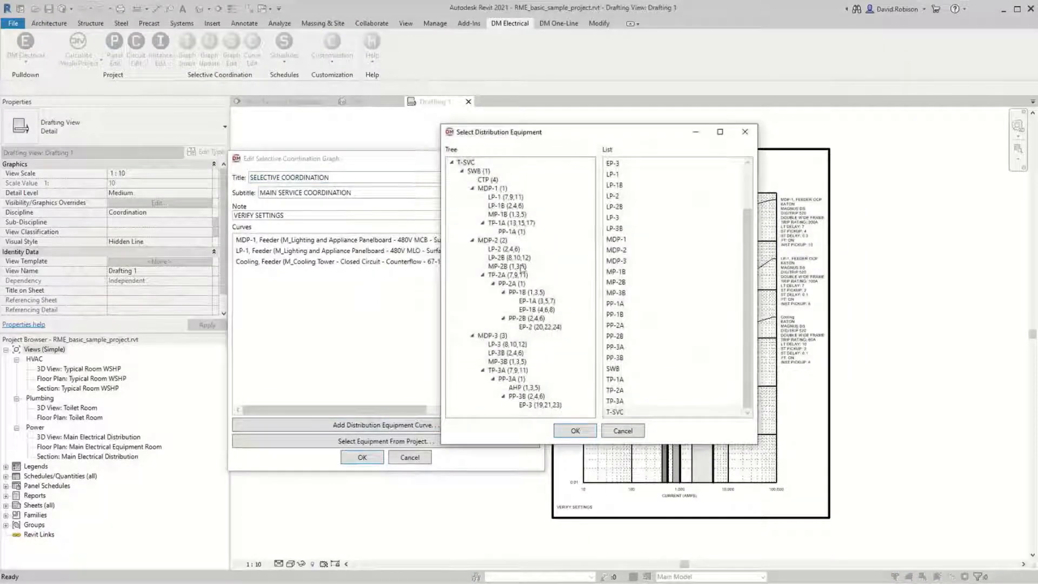
{"action": "left_click", "coordinate": [506, 206]}
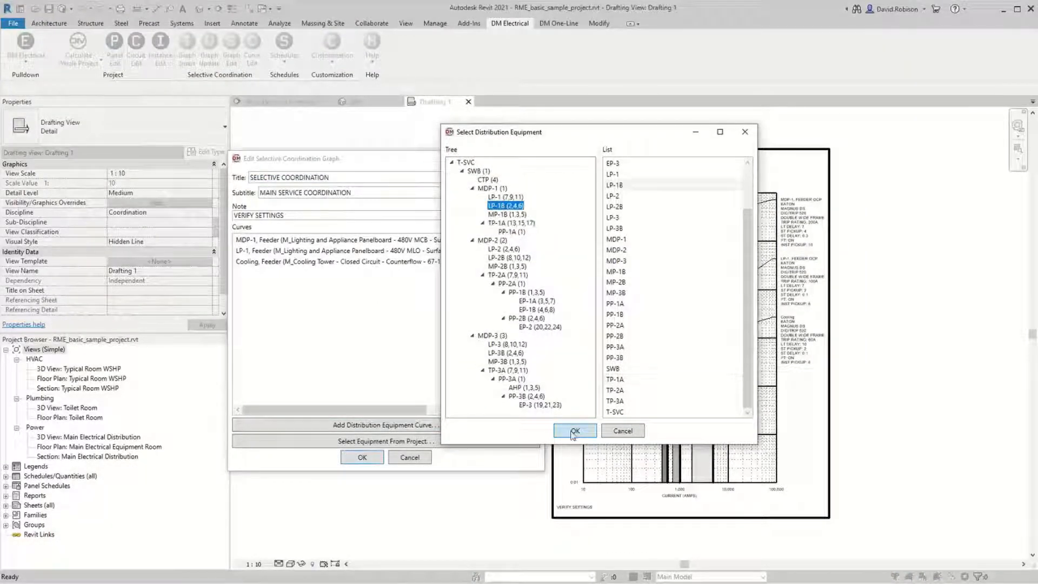
{"action": "left_click", "coordinate": [574, 431]}
{"action": "left_click", "coordinate": [386, 425]}
{"action": "left_click", "coordinate": [507, 214]}
{"action": "left_click", "coordinate": [574, 431]}
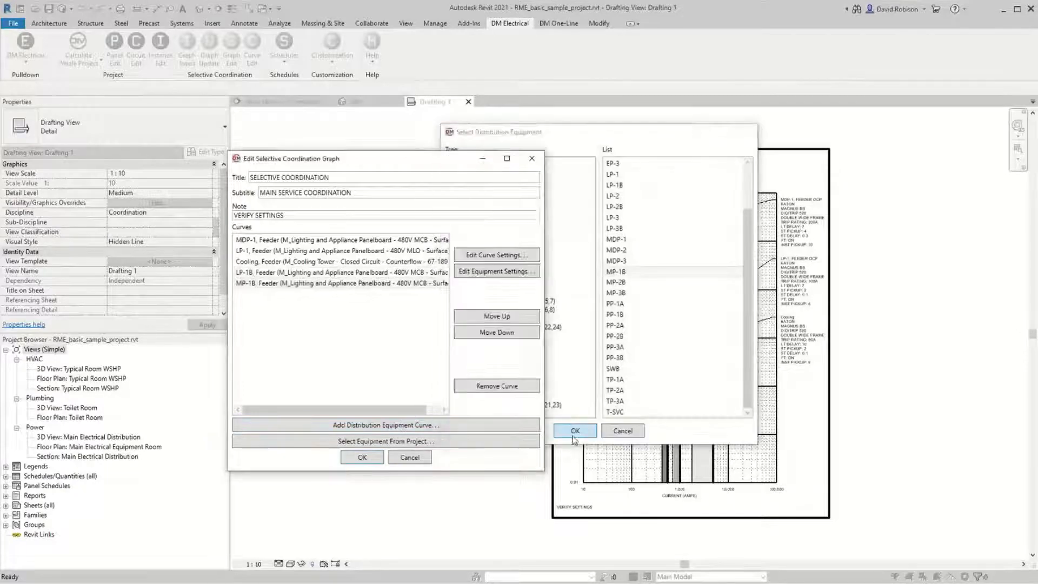
{"action": "left_click", "coordinate": [416, 428]}
{"action": "left_click", "coordinate": [490, 241]}
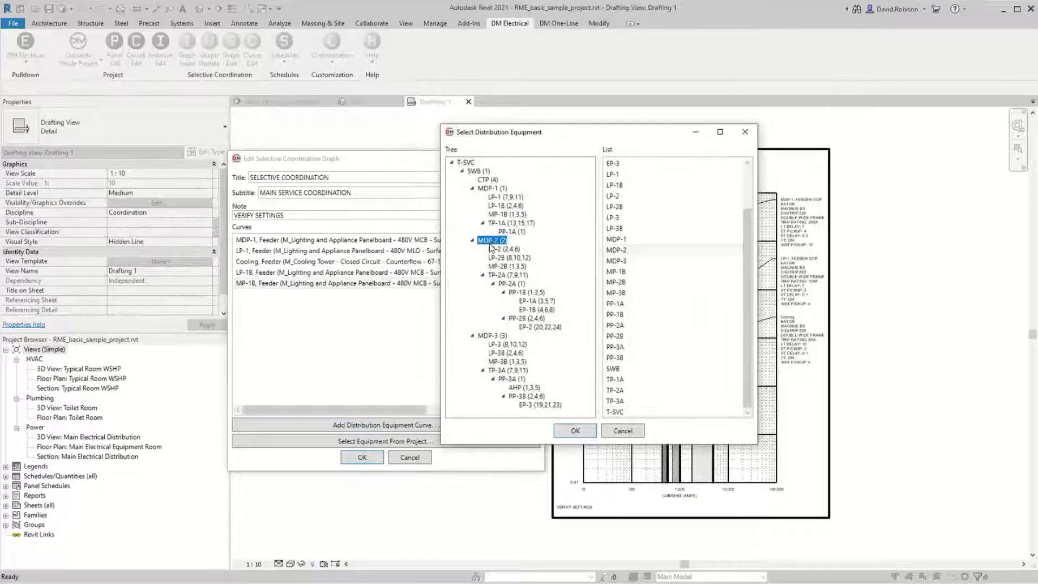
{"action": "left_click", "coordinate": [574, 430]}
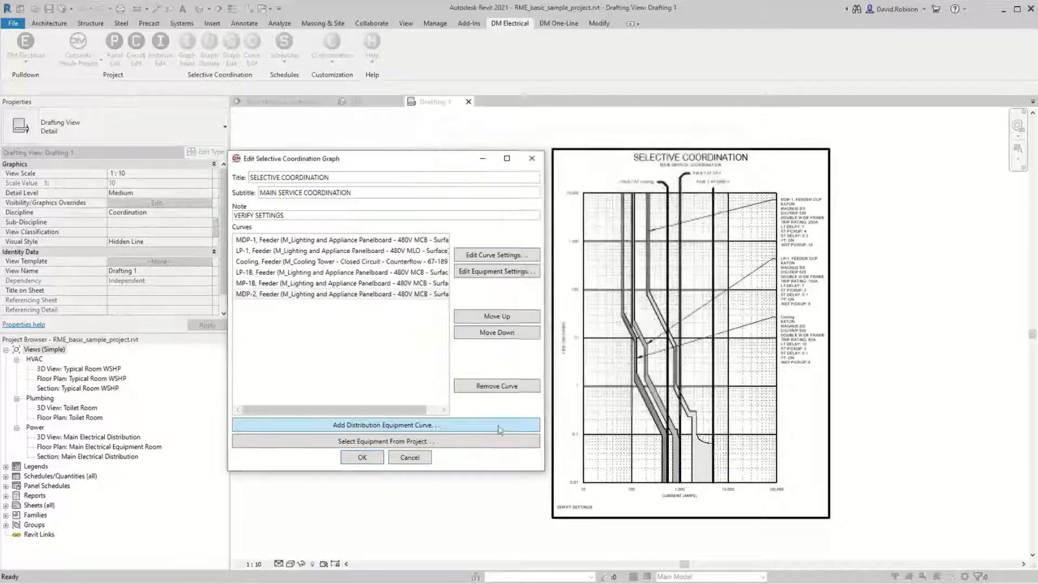
{"action": "left_click", "coordinate": [361, 456]}
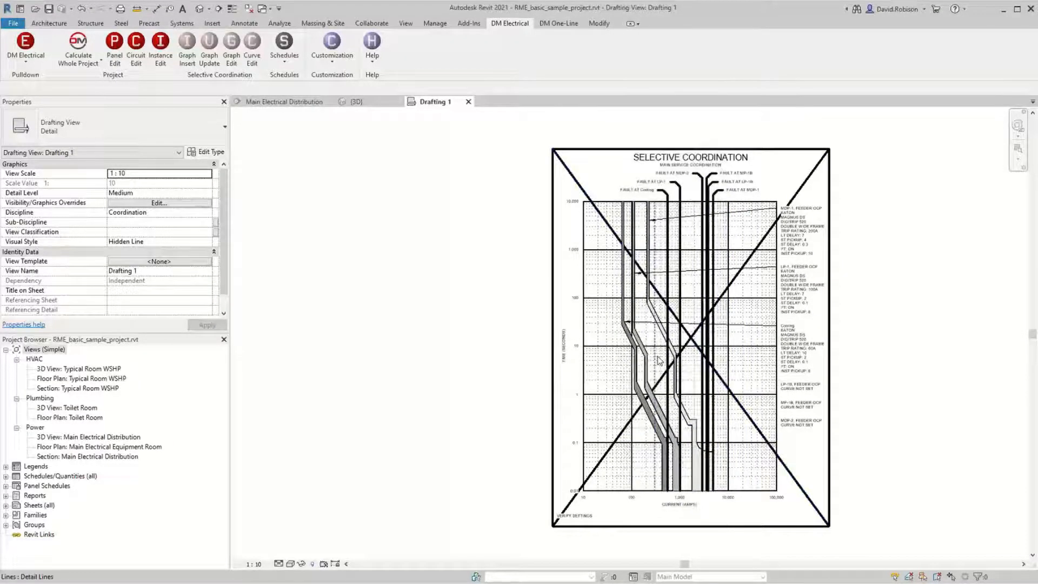
Step: Assign a Bussmann LP-CC Class CC fuse to the unset LP-1B feeder curve picked on the graph
{"action": "scroll", "coordinate": [658, 361], "scroll_direction": "up", "scroll_amount": 3}
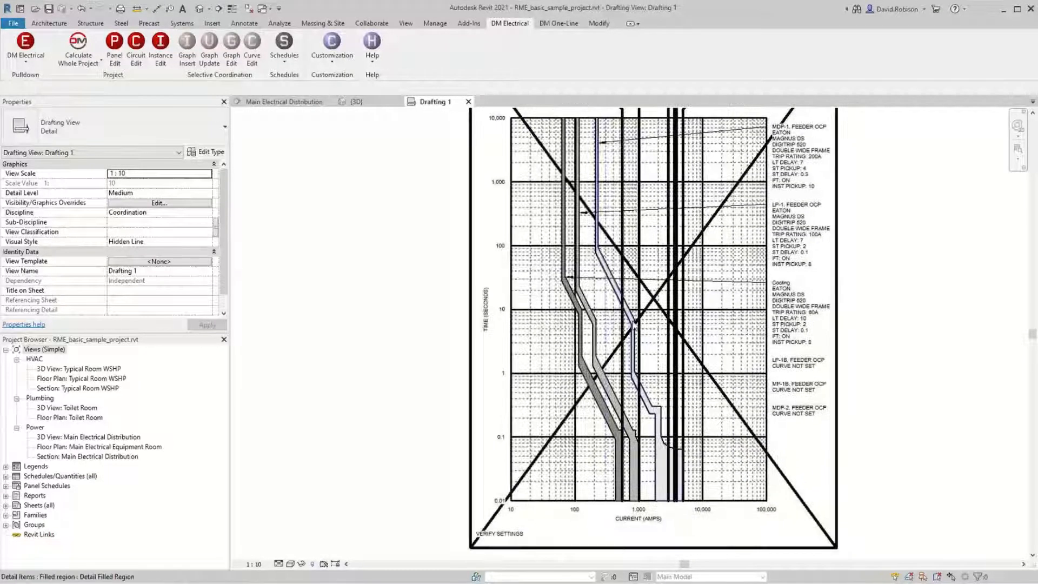
{"action": "middle_click_drag", "start_coordinate": [634, 322], "coordinate": [618, 339]}
{"action": "left_click", "coordinate": [252, 51]}
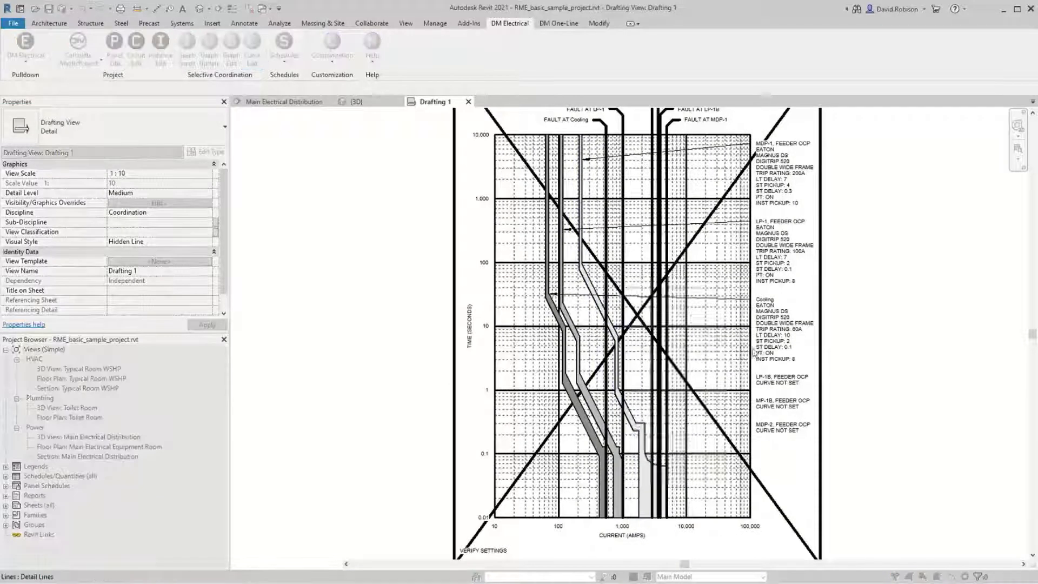
{"action": "left_click", "coordinate": [781, 381]}
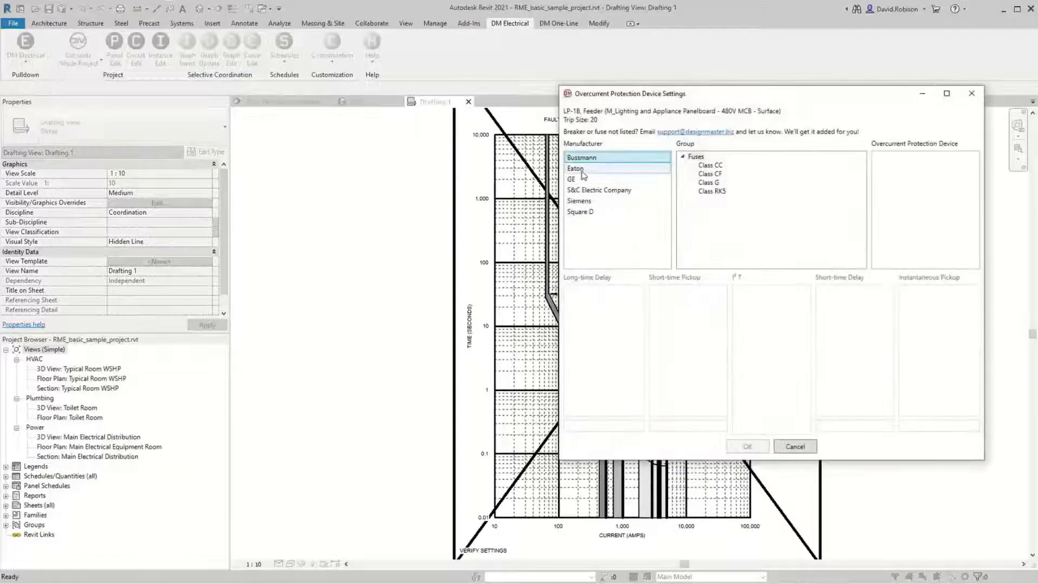
{"action": "left_click", "coordinate": [706, 167]}
{"action": "left_click", "coordinate": [748, 450]}
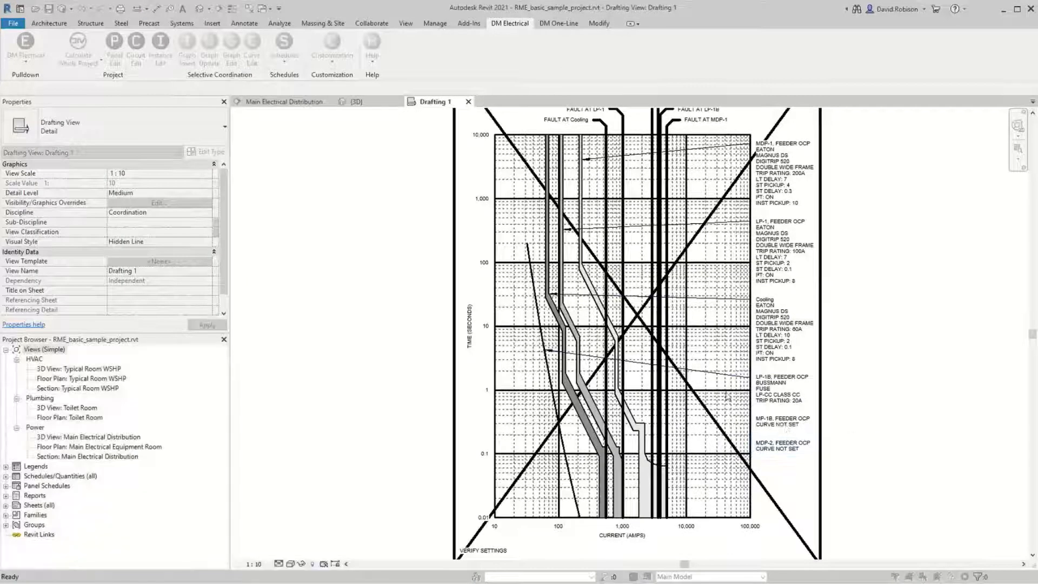
Step: Give the MP-1B feeder curve an Eaton Magnus DS Digitrip 520, double wide frame, LT delay 2, ST pickup 2, ST delay 0.1, instantaneous pickup 2
{"action": "left_click", "coordinate": [778, 419]}
{"action": "left_click", "coordinate": [575, 168]}
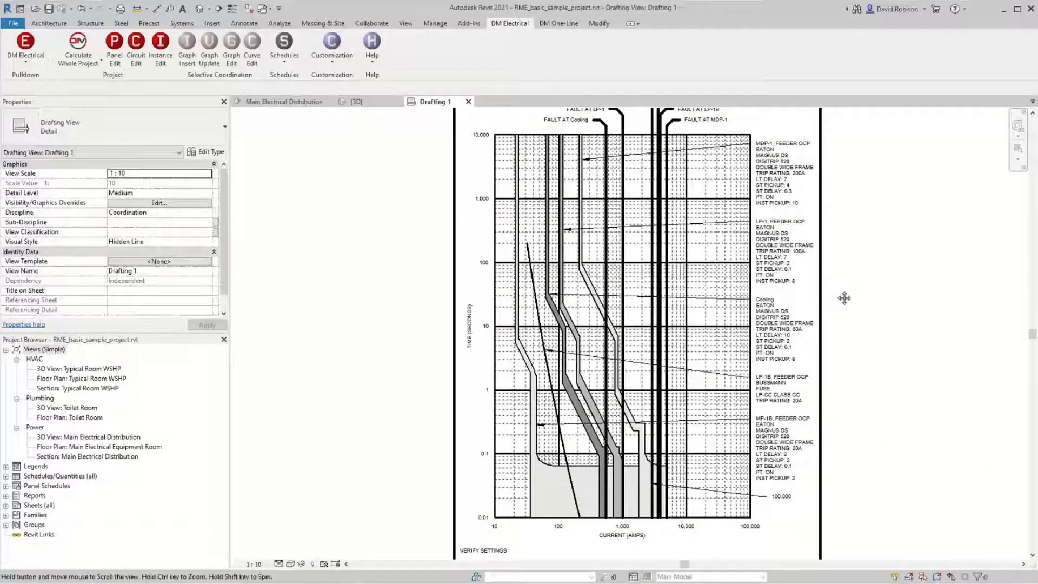
{"action": "middle_click_drag", "start_coordinate": [781, 297], "coordinate": [806, 364]}
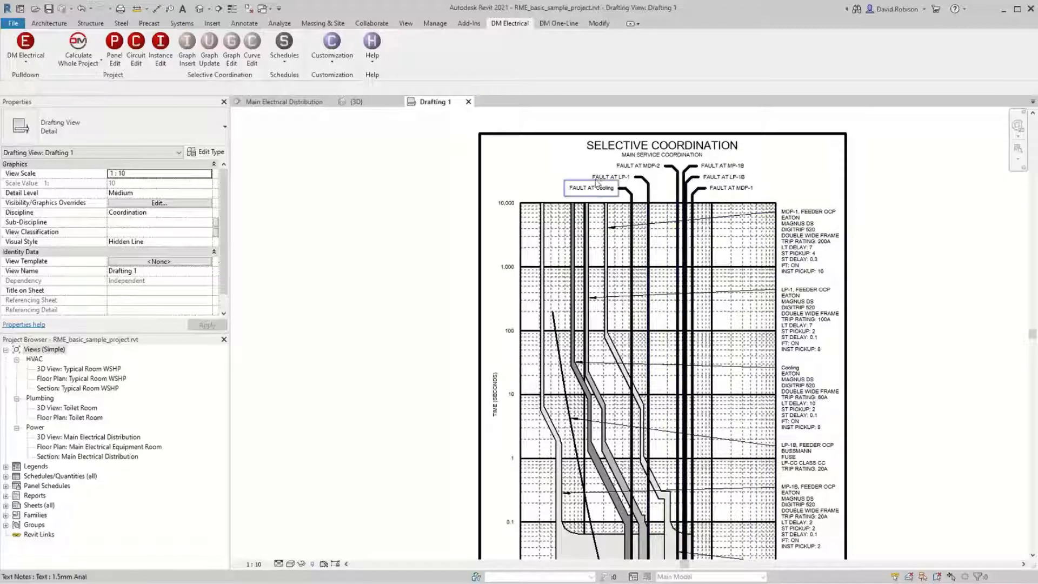
{"action": "middle_click_drag", "start_coordinate": [702, 345], "coordinate": [704, 289]}
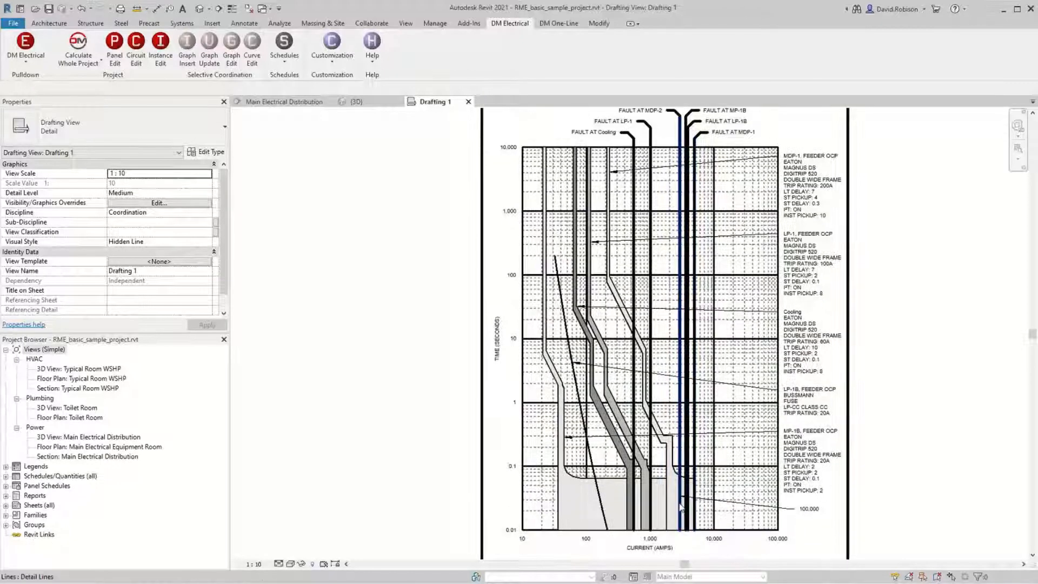